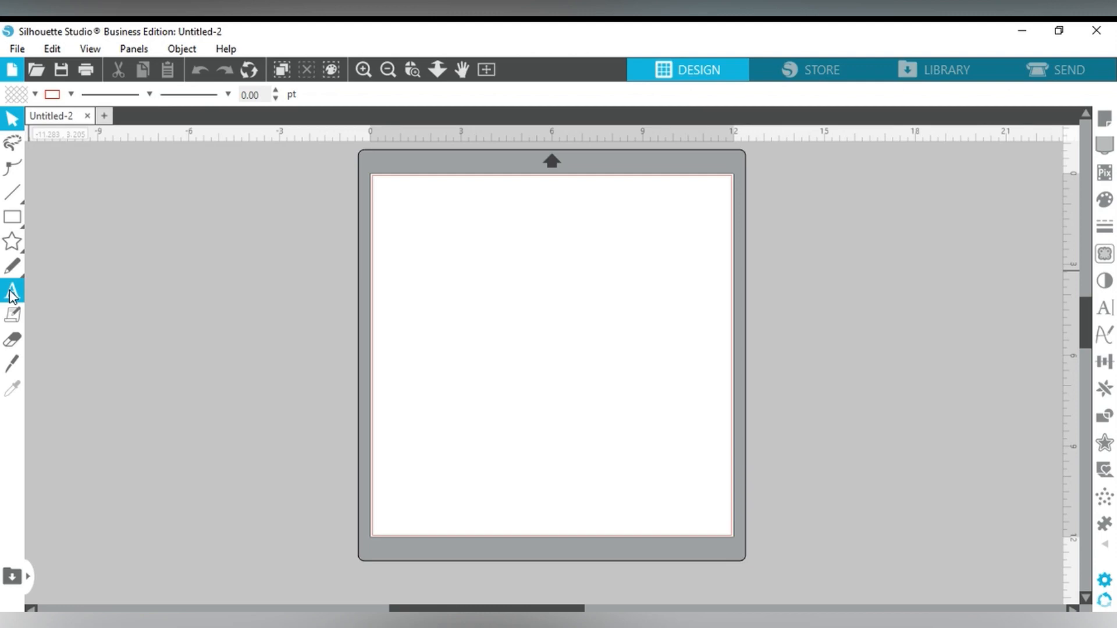
Add the text "BLESSED" in the upper part of the page
click(12, 293)
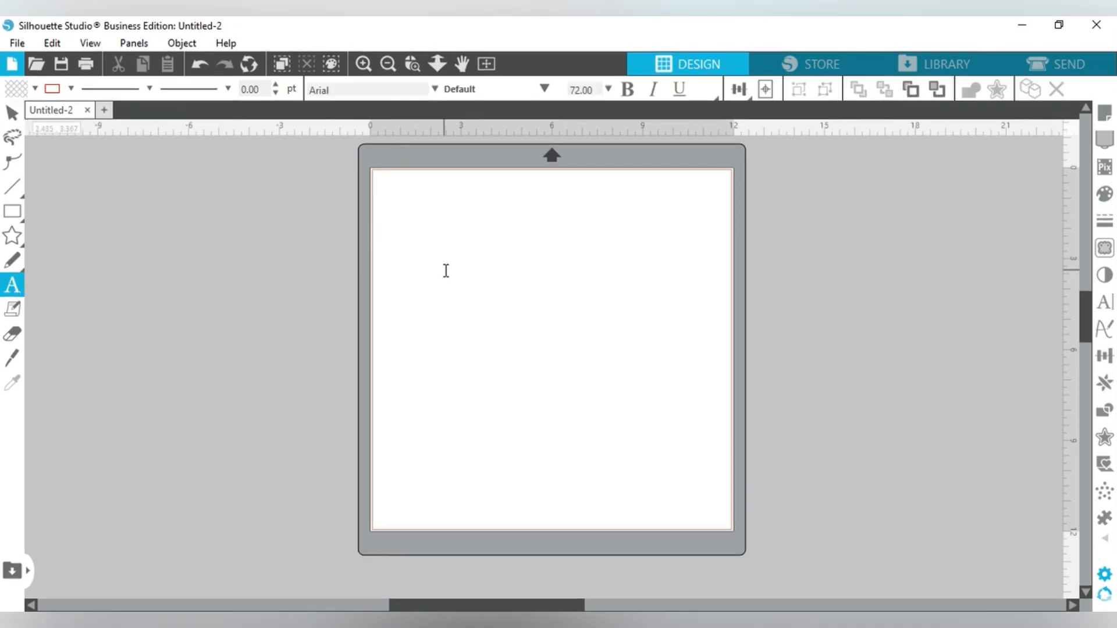
click(444, 270)
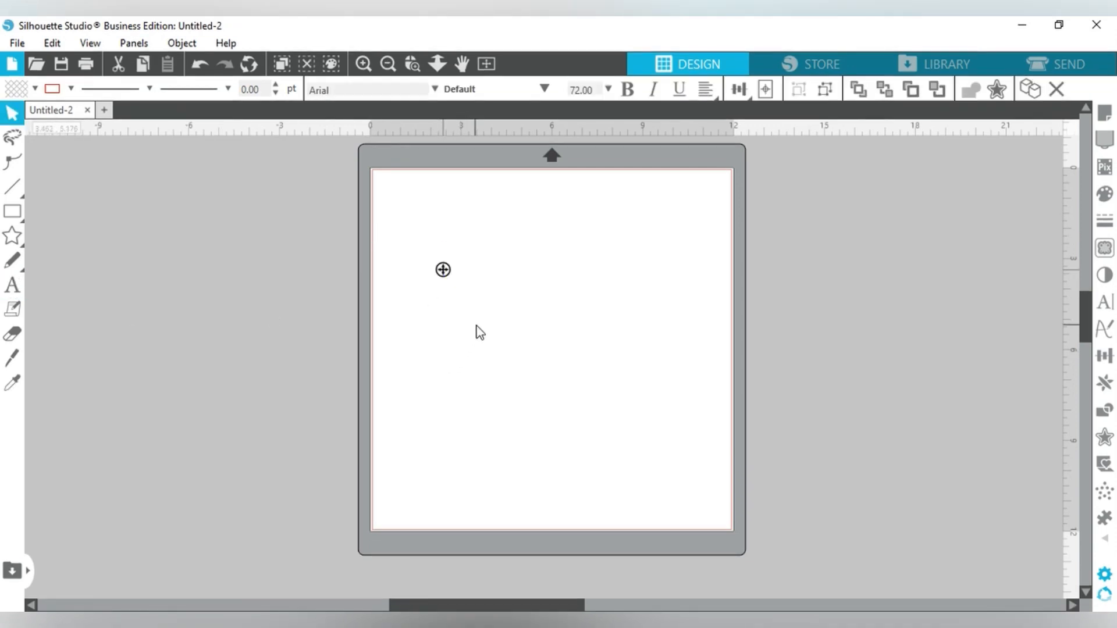
text(B:)
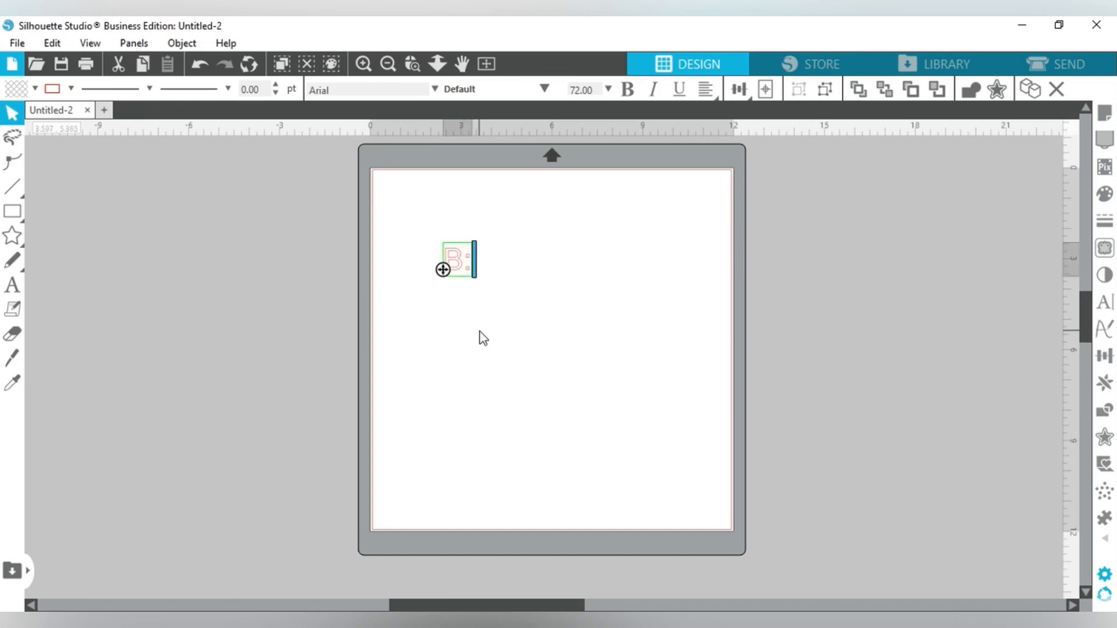
key(BackSpace)
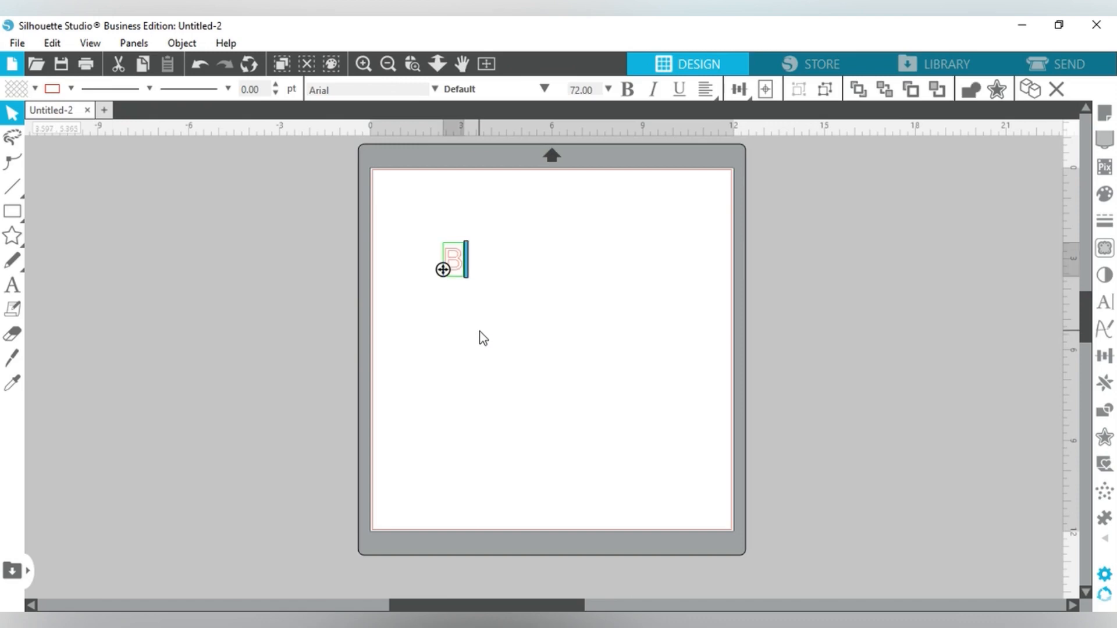
text(LEE)
key(BackSpace)
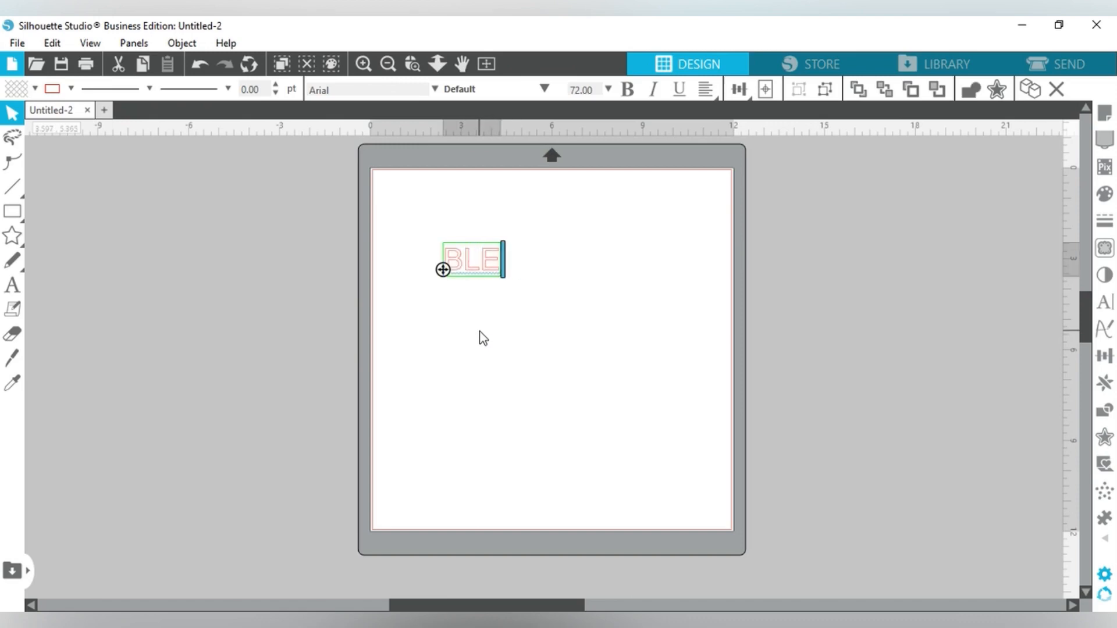
text(SSED)
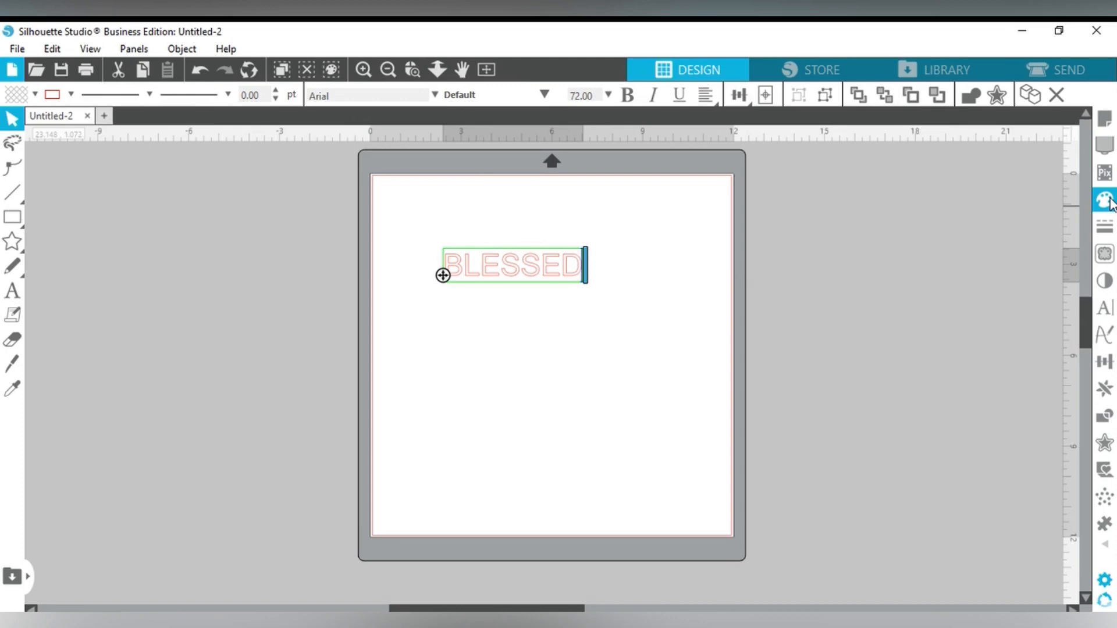
Fill the word BLESSED with solid black (000000) and make its line color transparent
click(1109, 201)
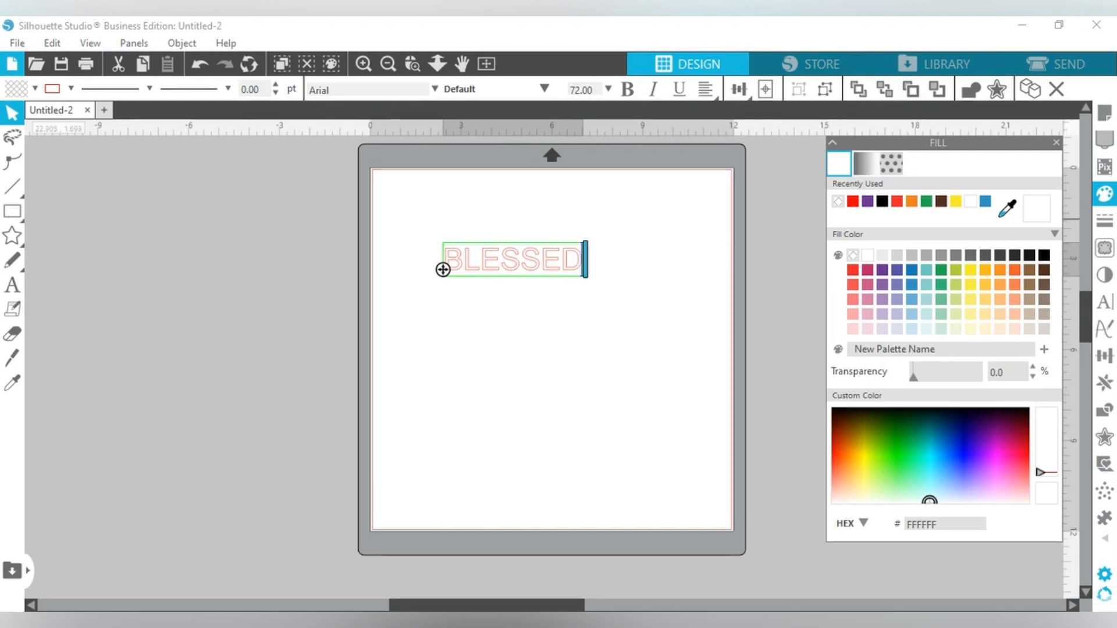
click(1045, 256)
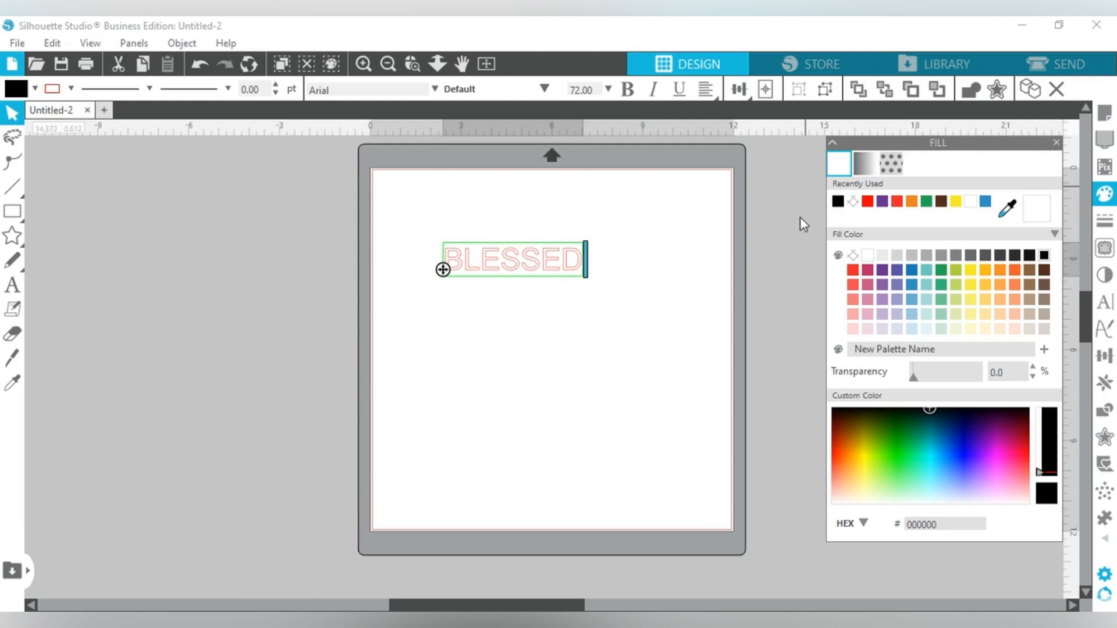
click(726, 319)
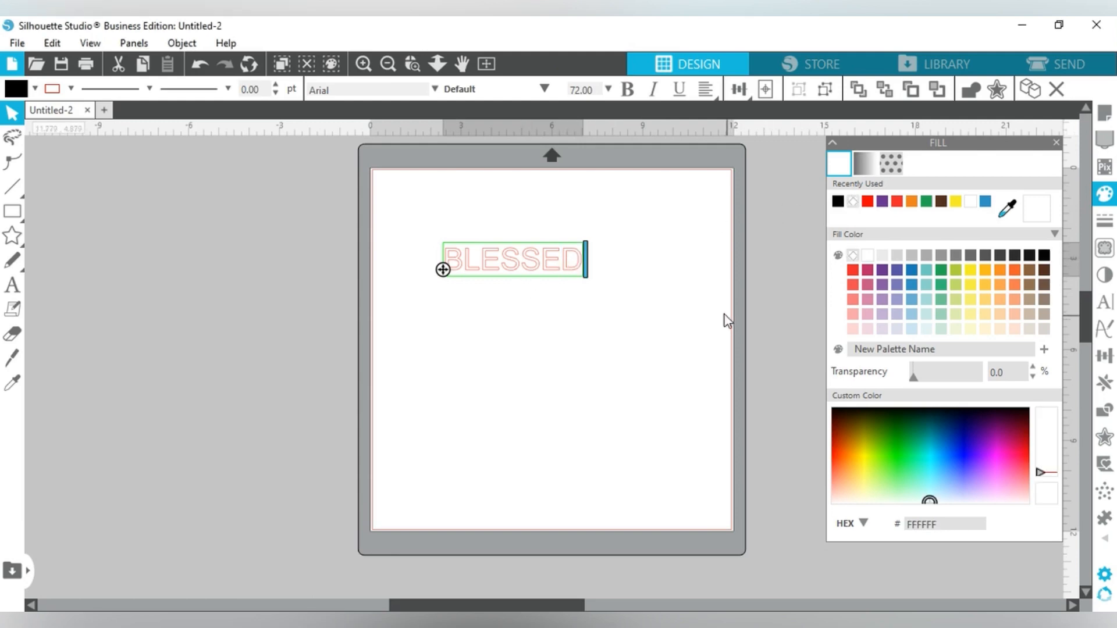
click(494, 274)
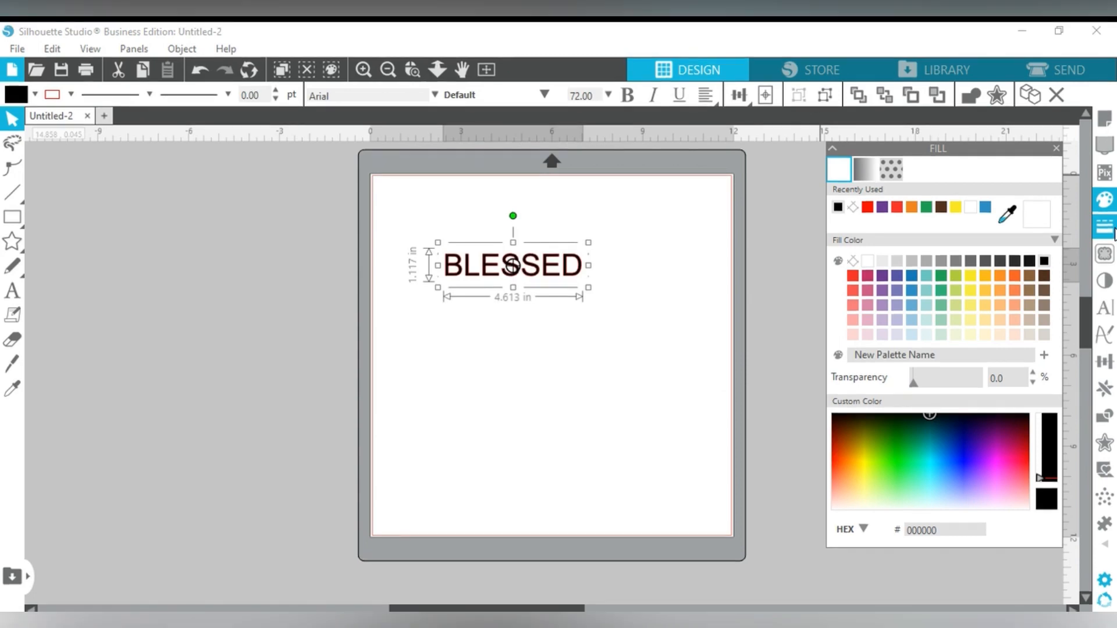
click(1111, 228)
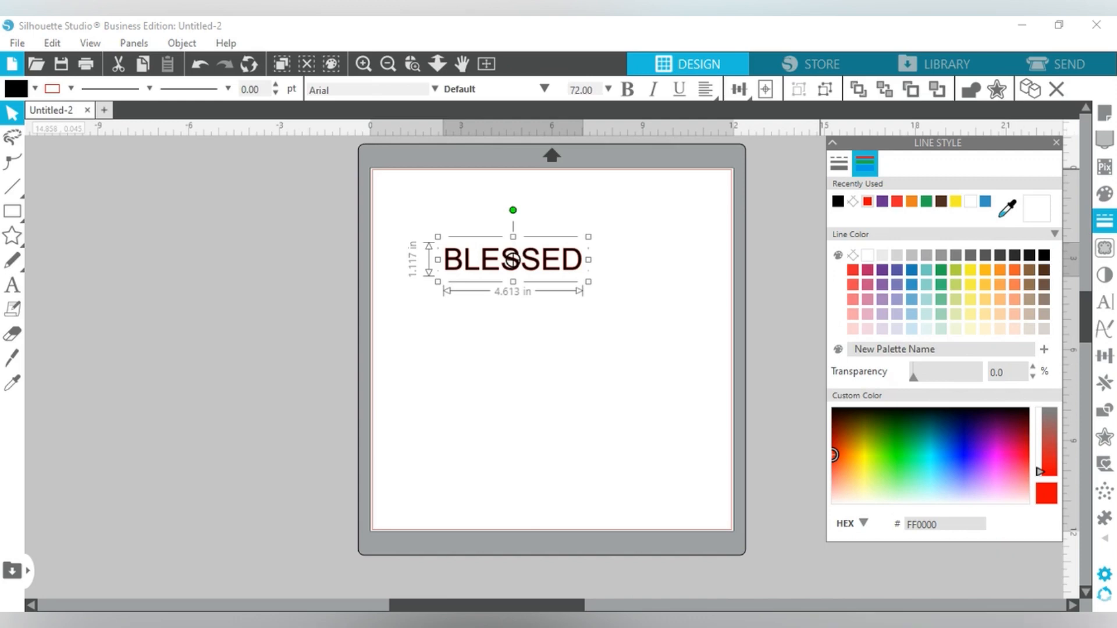
click(853, 255)
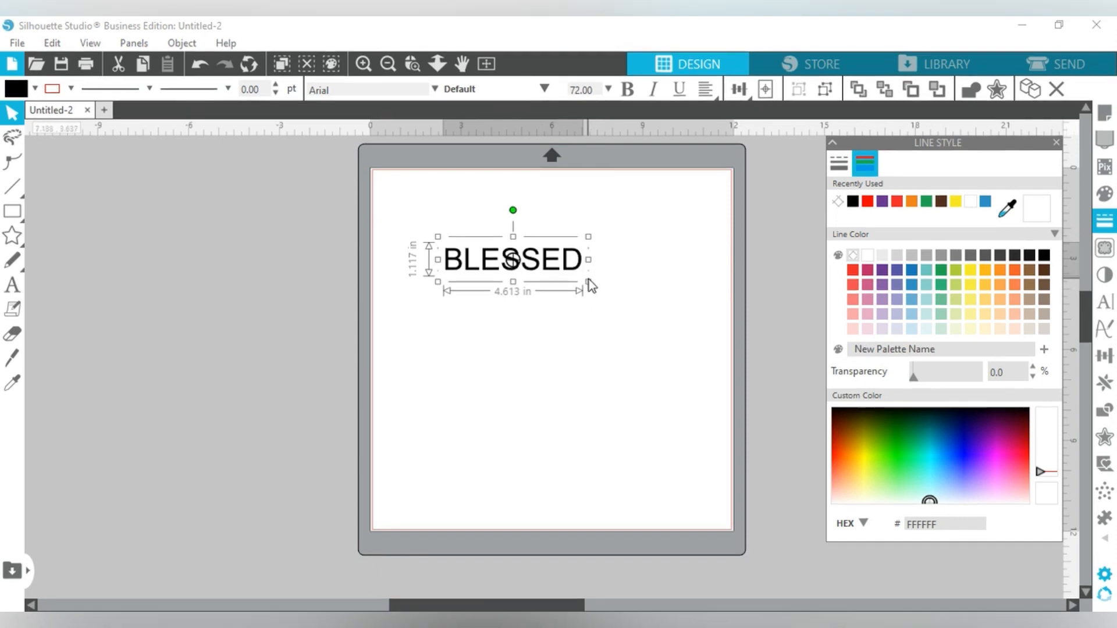
Enlarge the word to about 10.2 in wide and position it across the upper part of the page
drag(587, 282, 699, 309)
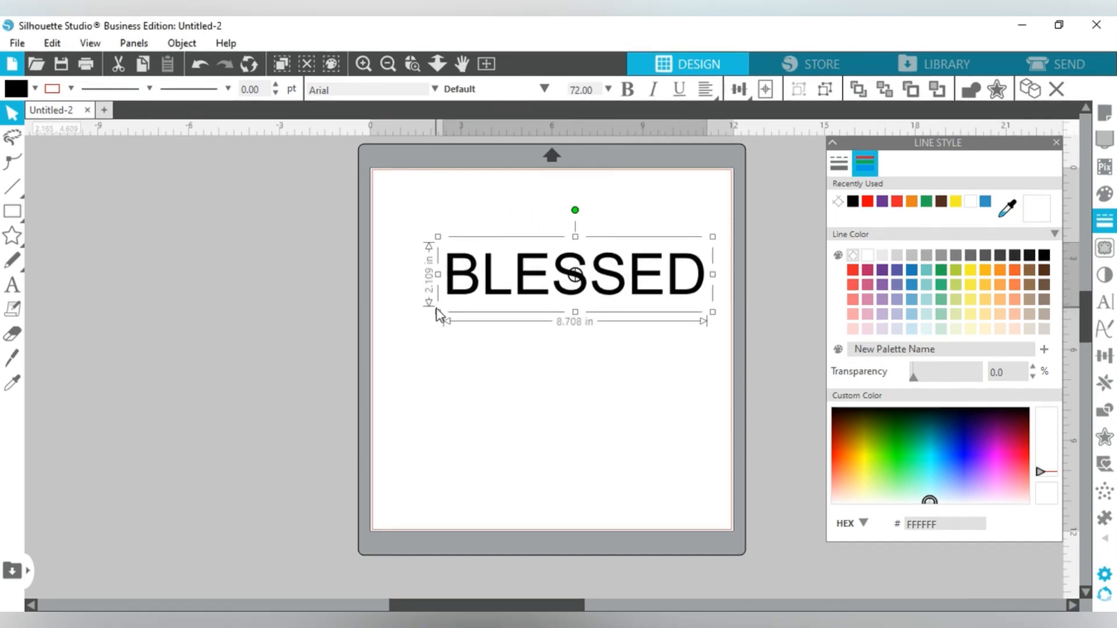
drag(407, 305, 396, 351)
click(499, 302)
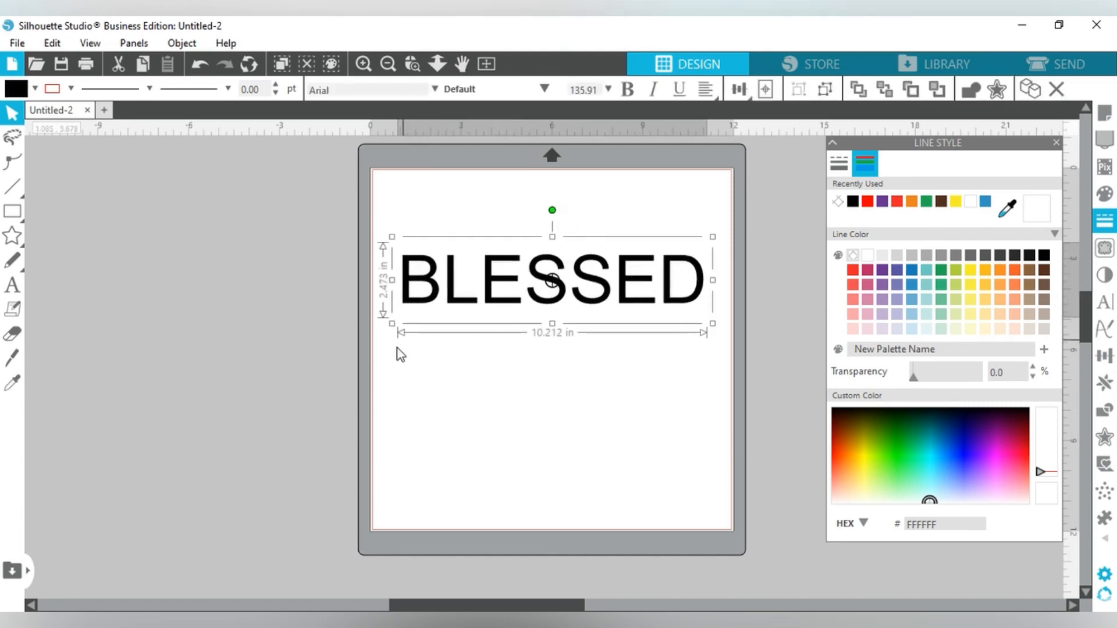
drag(623, 289, 621, 285)
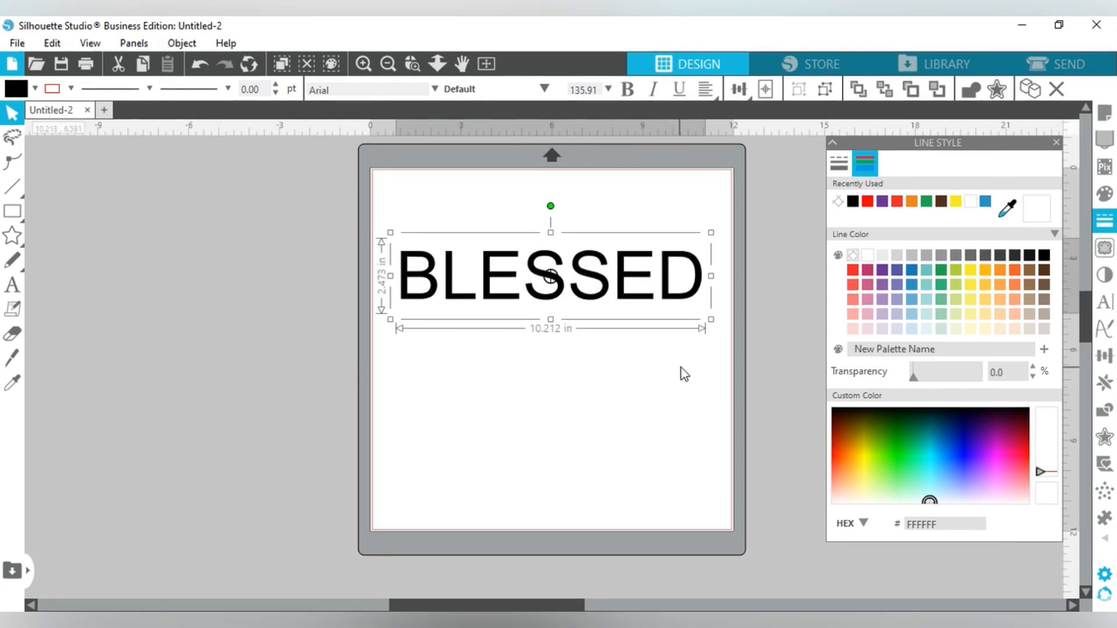
click(754, 355)
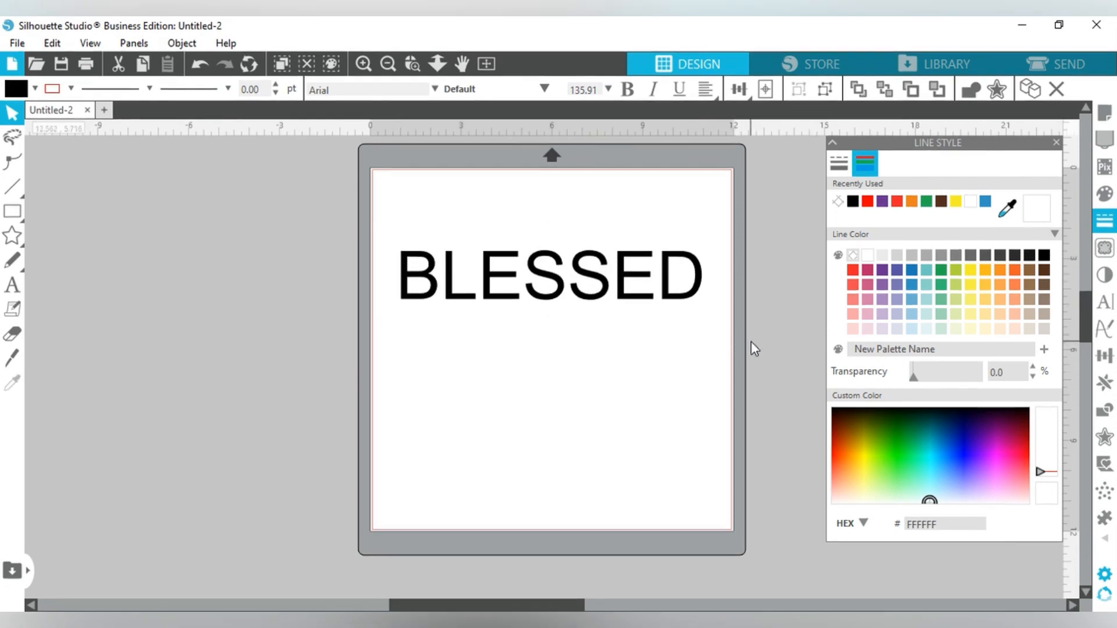
Change the font of BLESSED to Fava and enlarge the word slightly, to about 9.8 in wide
click(663, 296)
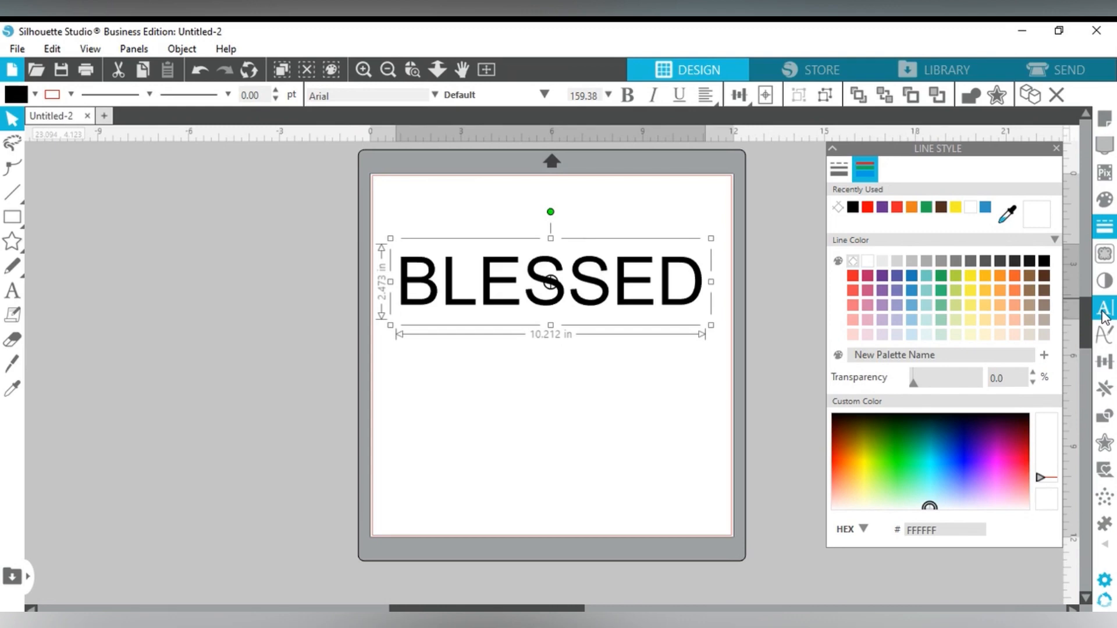
click(1103, 313)
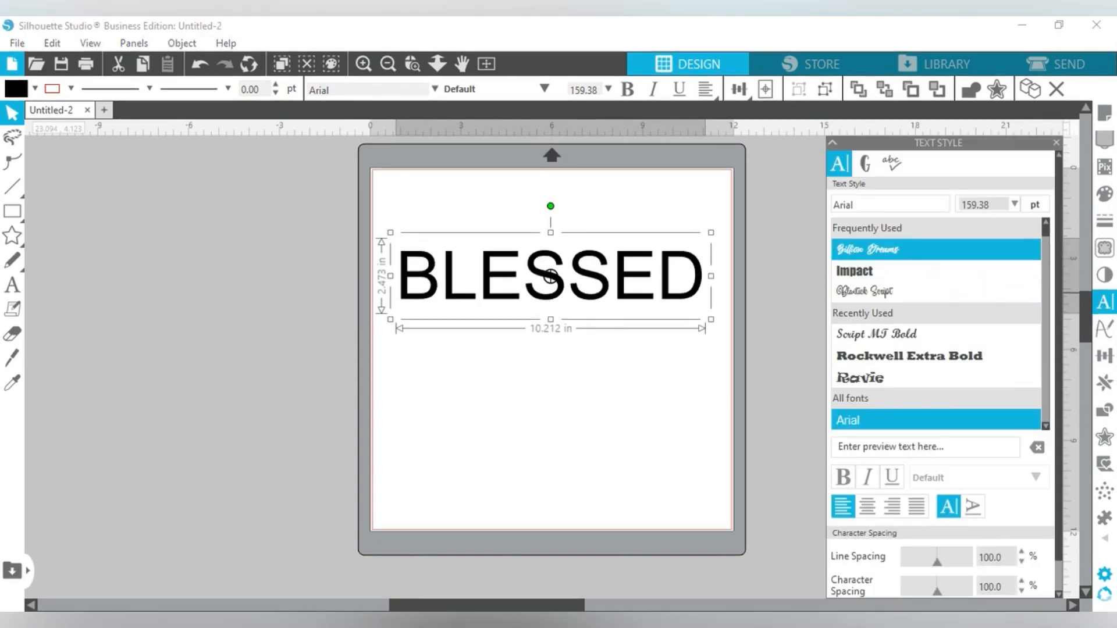
click(849, 205)
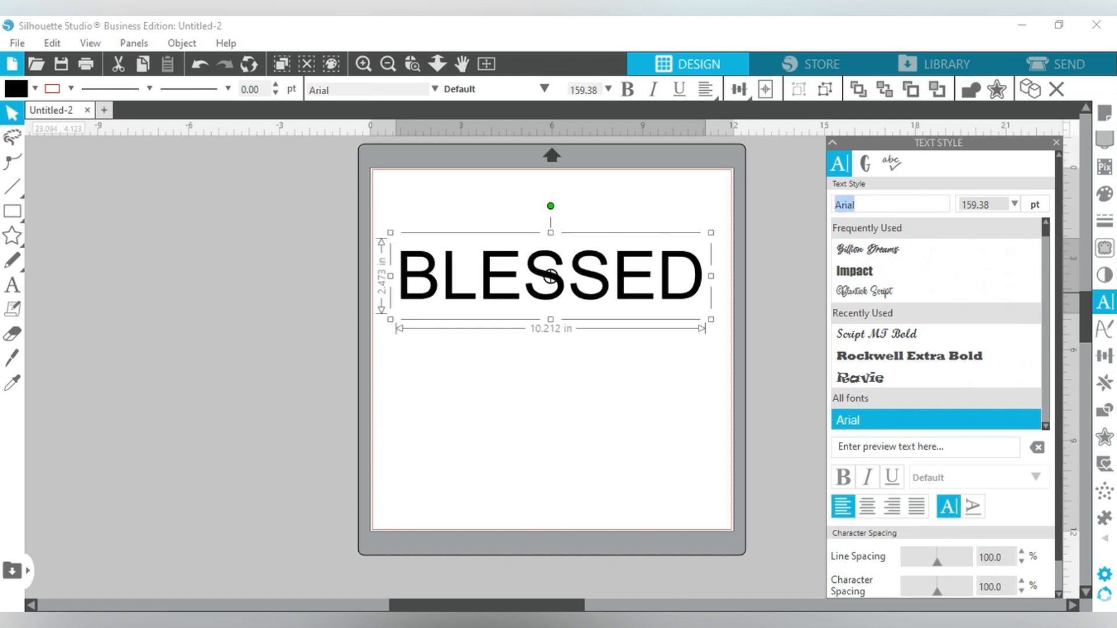
text(fava)
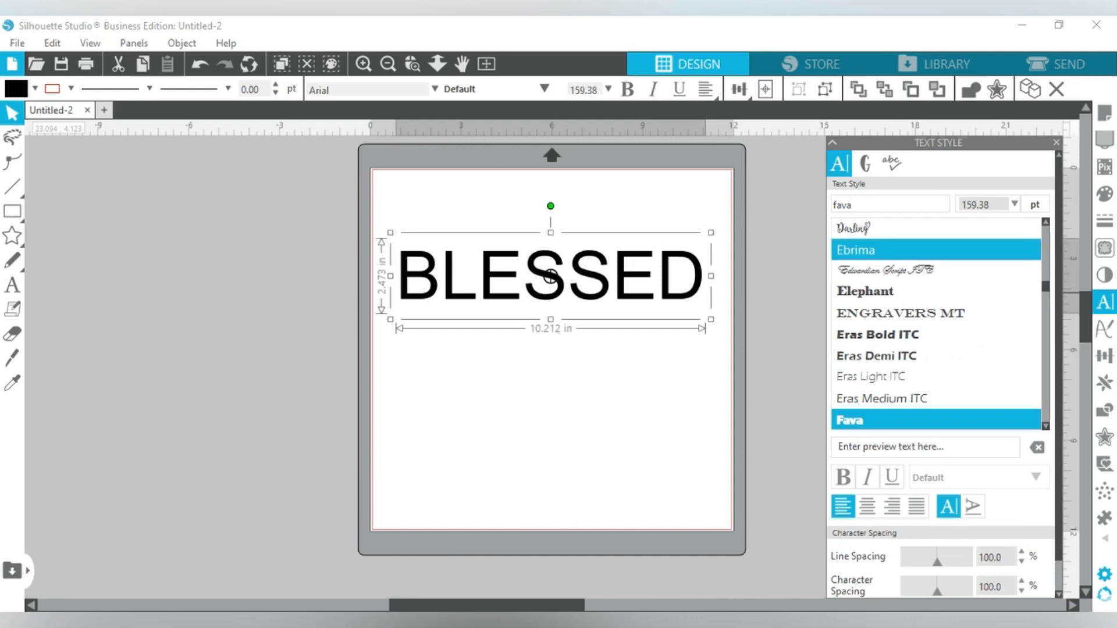
key(Return)
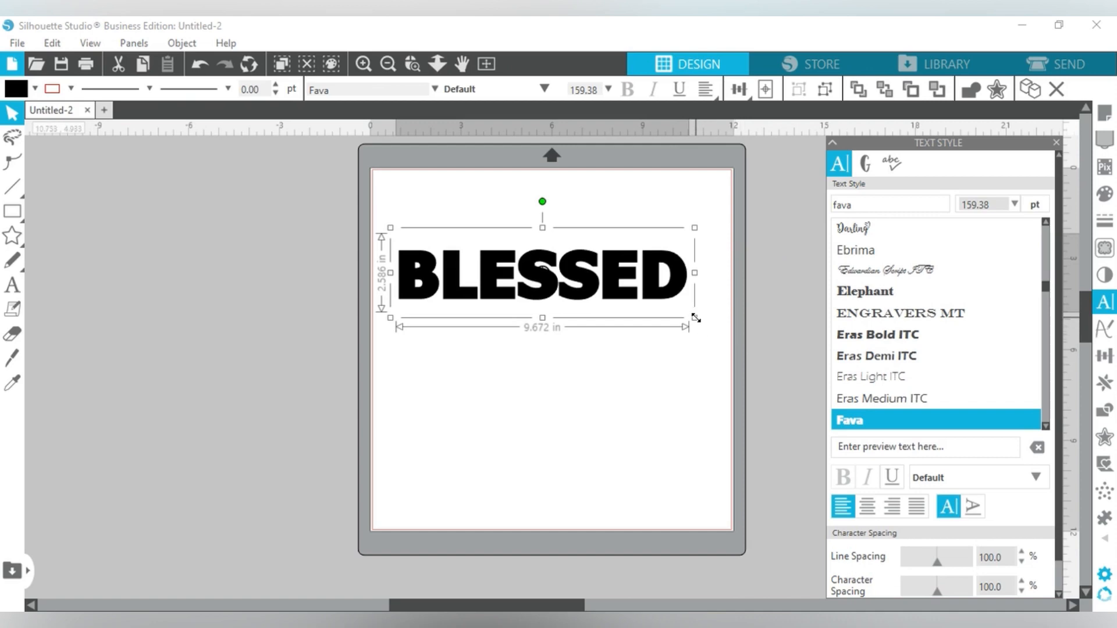
drag(695, 320, 706, 323)
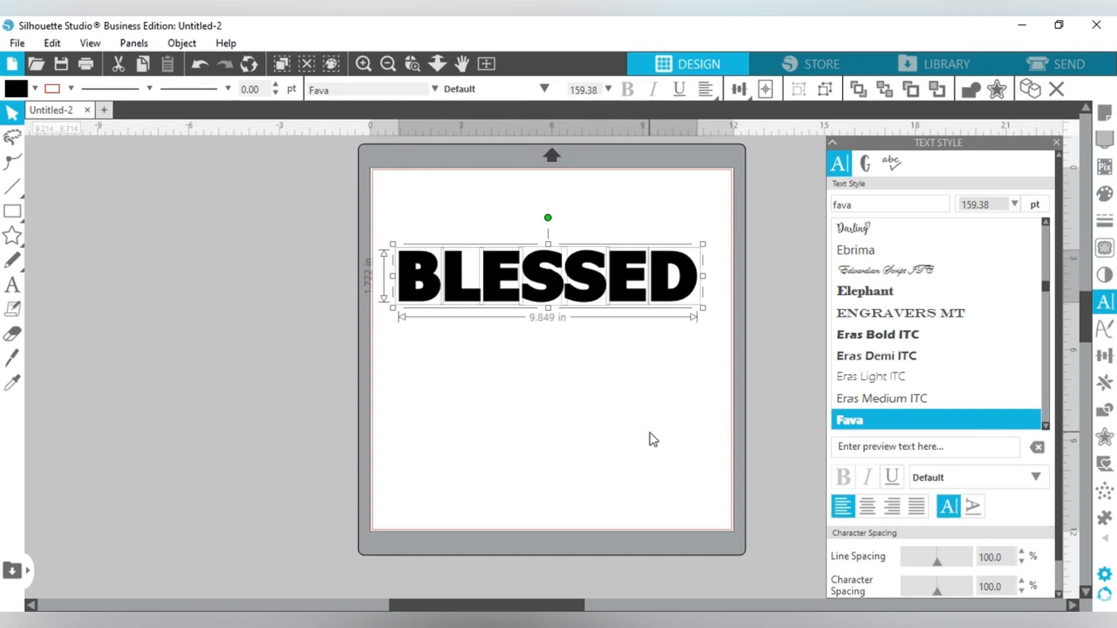
Nudge the letter D right, away from the rest of the word, to an X position of about 9.52 in
click(650, 433)
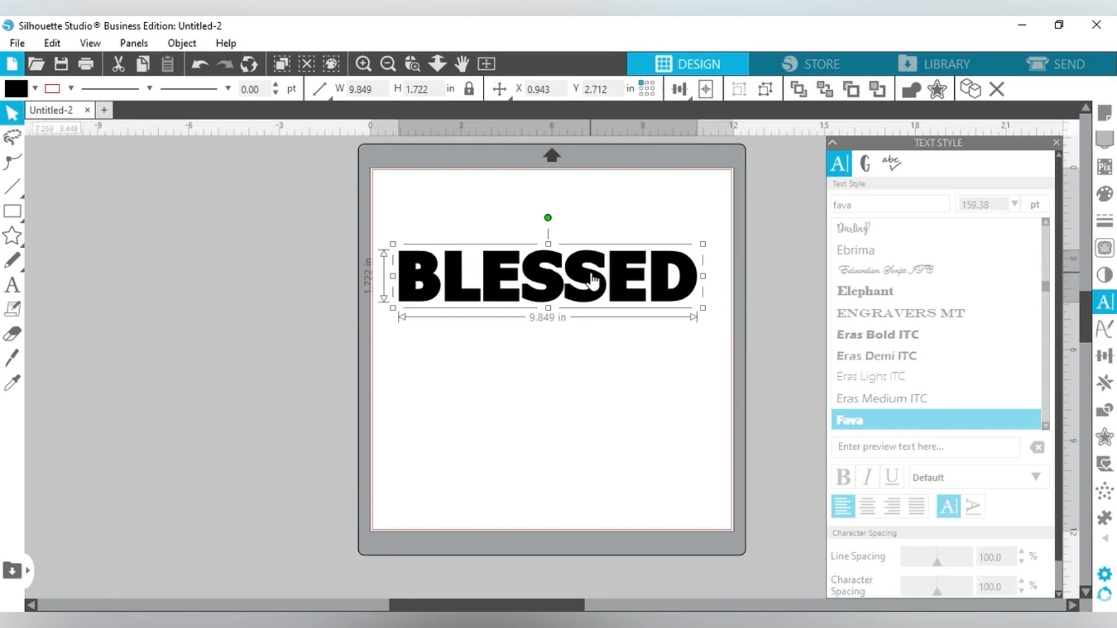
click(621, 380)
click(657, 282)
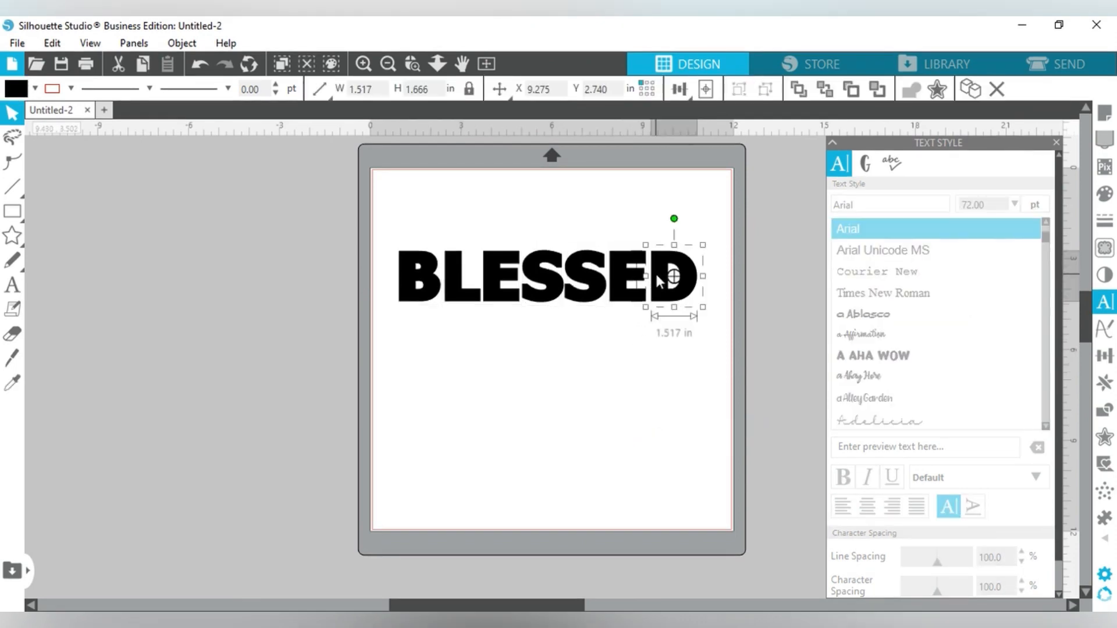
key(Right)
key(Right)
key(Right)
key(Right)
key(Right)
key(Right)
key(Right)
key(Right)
key(Right)
key(Right)
key(Right)
key(Right)
key(Right)
key(Right)
key(Right)
key(Right)
key(Right)
key(Right)
key(Right)
key(Right)
key(Right)
key(Right)
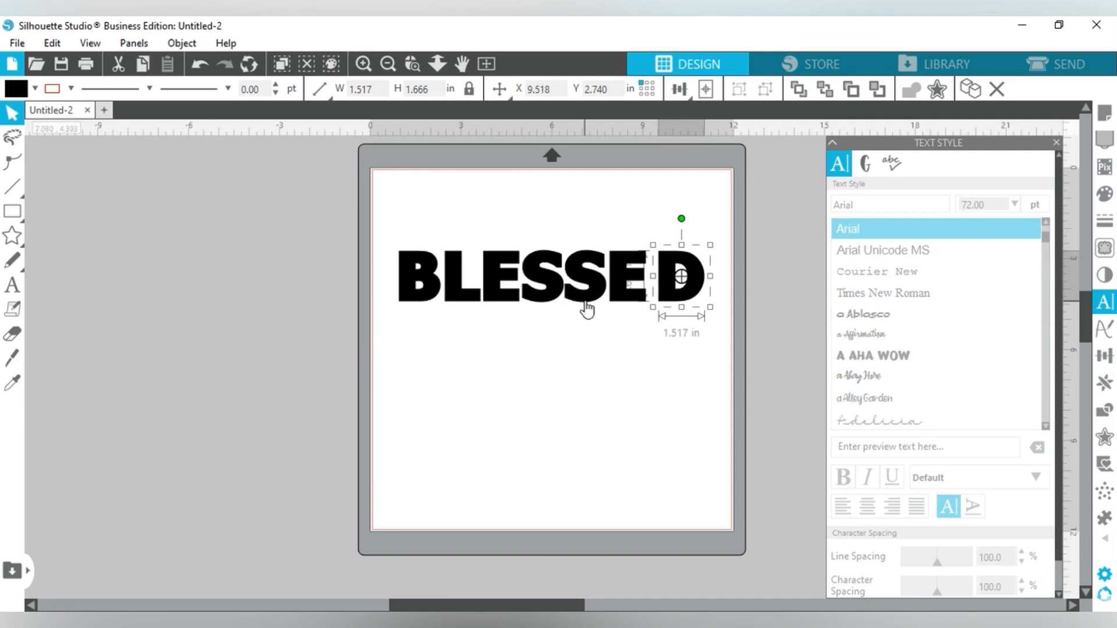
Nudge the second letter E right toward the D, to an X position of about 8.07 in
click(626, 280)
key(Right)
key(Right)
key(Right)
key(Right)
key(Right)
key(Right)
key(Right)
key(Right)
key(Right)
key(Right)
key(Right)
key(Right)
key(Right)
key(Right)
key(Right)
key(Right)
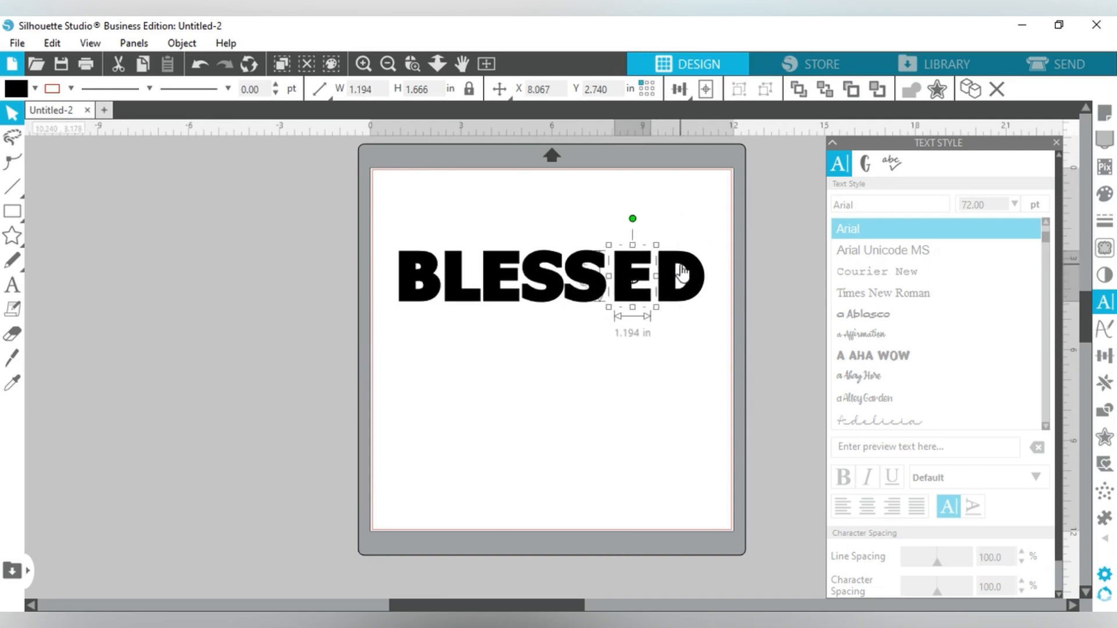
Nudge the second letter S right toward the neighbouring E, to an X position of about 6.5 in
click(594, 291)
key(Right)
key(Right)
key(Right)
key(Right)
key(Right)
key(Right)
key(Right)
key(Right)
key(Right)
key(Right)
key(Right)
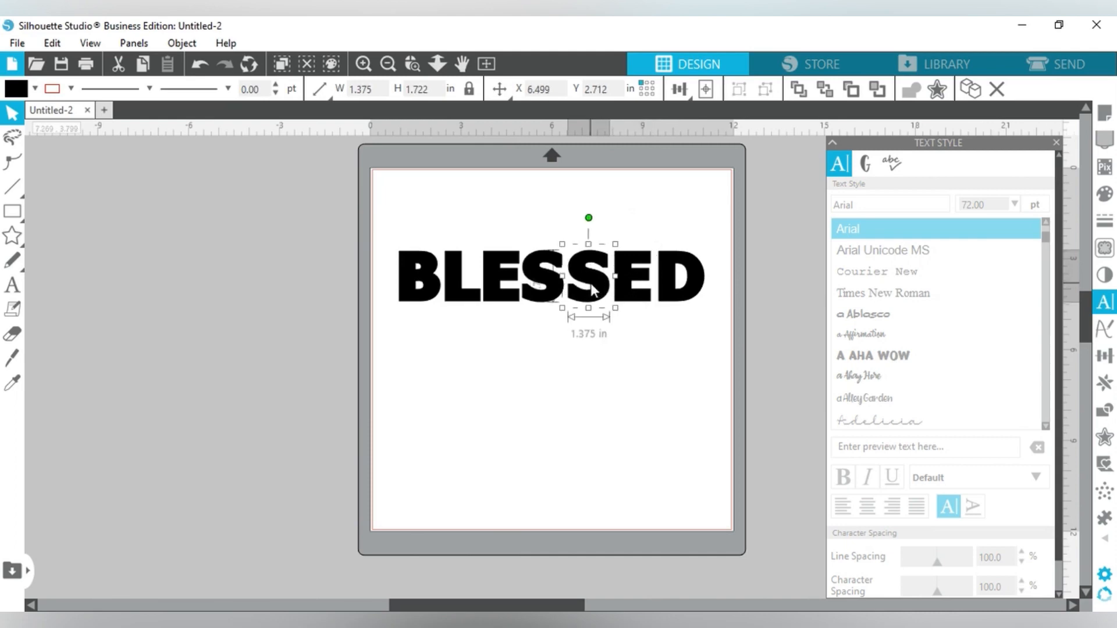
Nudge the letter D slightly farther right to widen the gap after the second E
click(686, 279)
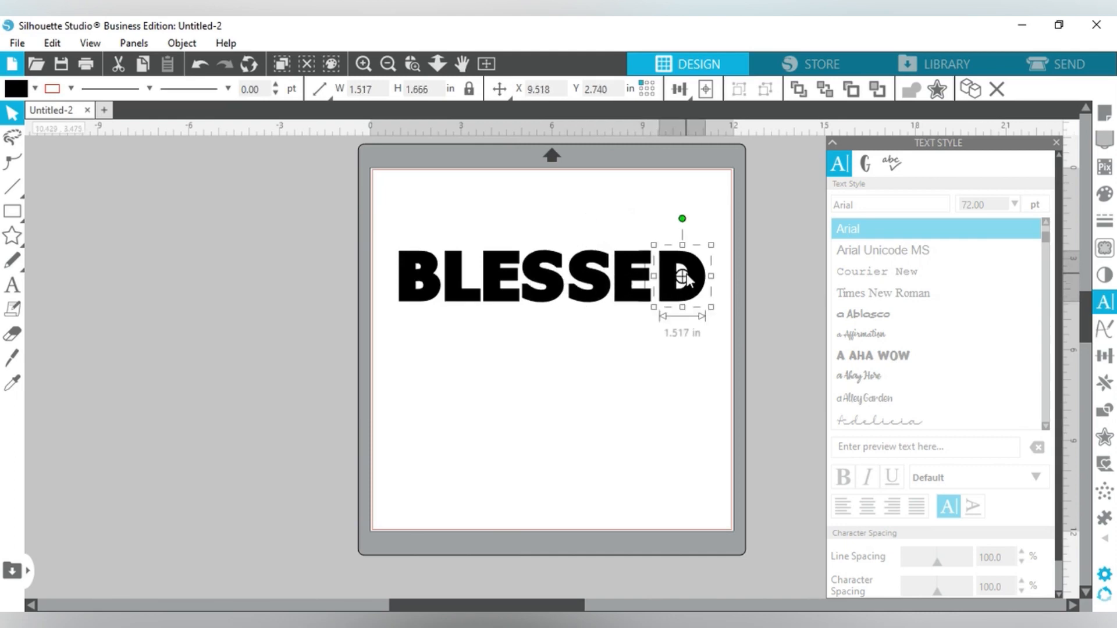
key(Right)
key(Right)
key(Right)
key(Right)
key(Right)
key(Right)
key(Right)
Nudge the second letter E farther right to an X position of about 8.15 in
click(624, 291)
key(Right)
key(Right)
key(Right)
key(Right)
key(Right)
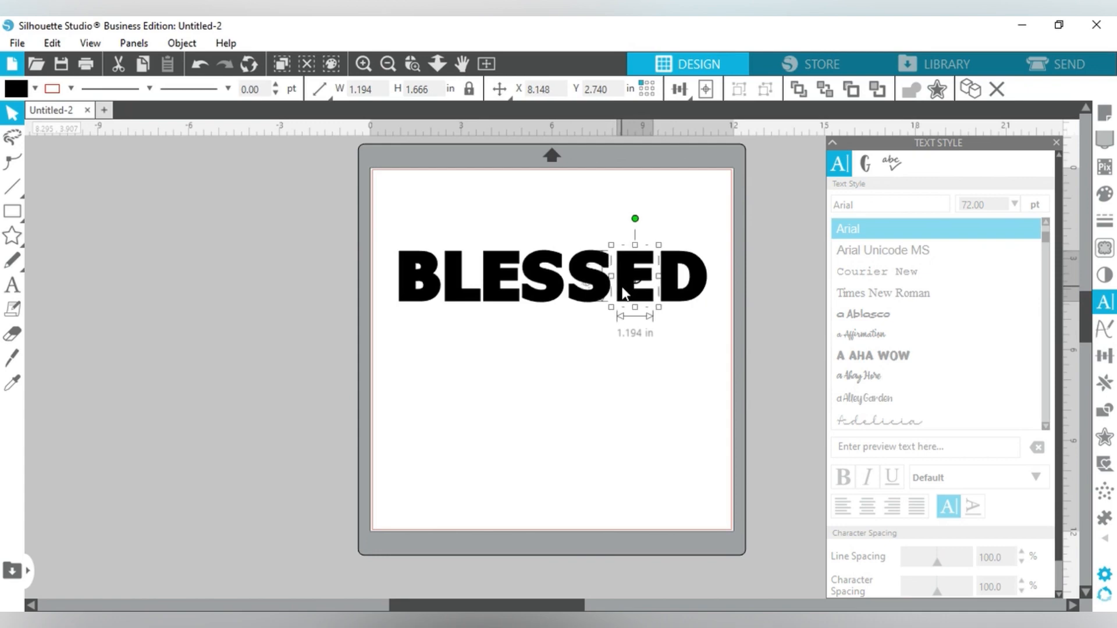
Nudge the second letter S farther right to an X position of about 6.63 in
click(584, 297)
key(Right)
key(Right)
key(Right)
key(Right)
key(Right)
key(Right)
key(Right)
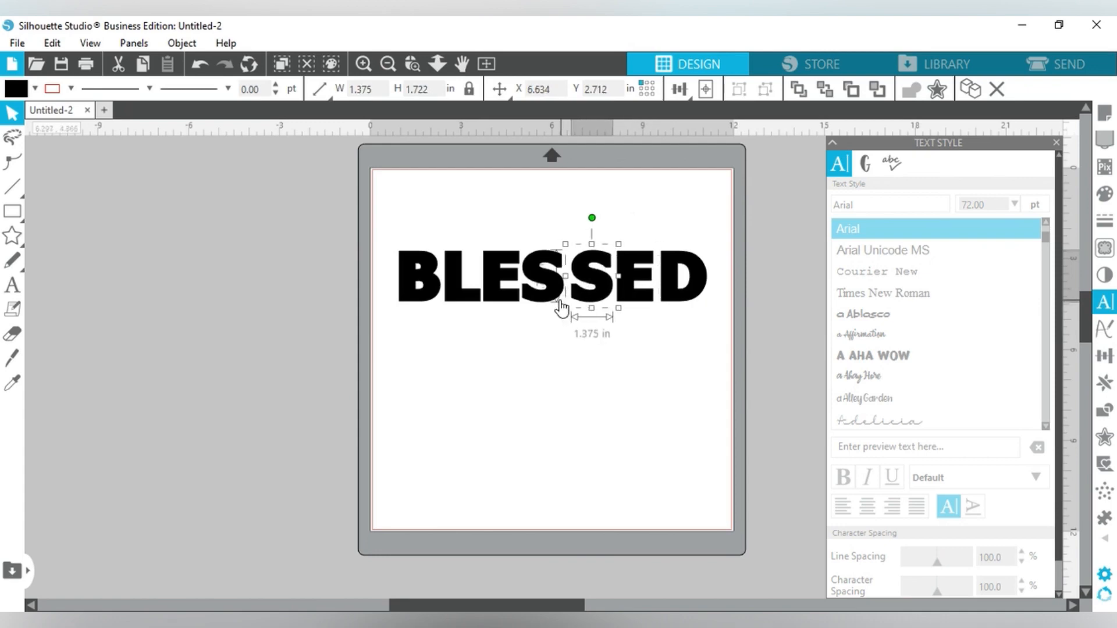
Nudge the first letter S right to an X position of about 5.09 in
click(554, 303)
key(Right)
key(Right)
key(Right)
key(Right)
key(Right)
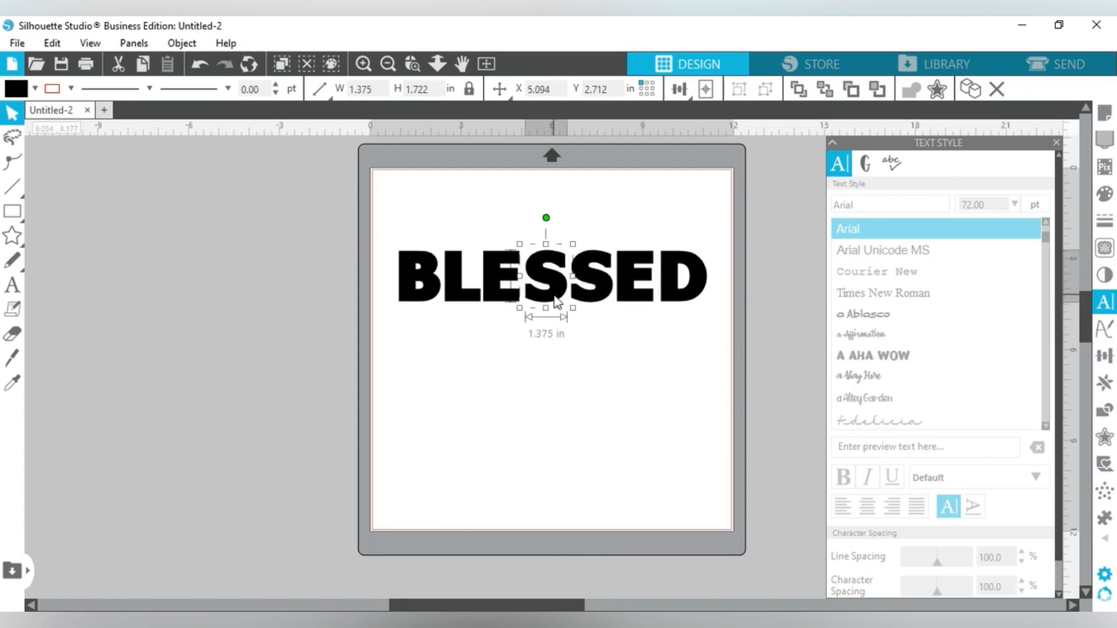
Nudge the letter B left, away from the L, to an X position of about 0.73 in
click(434, 288)
key(Left)
key(Left)
key(Left)
key(Left)
key(Left)
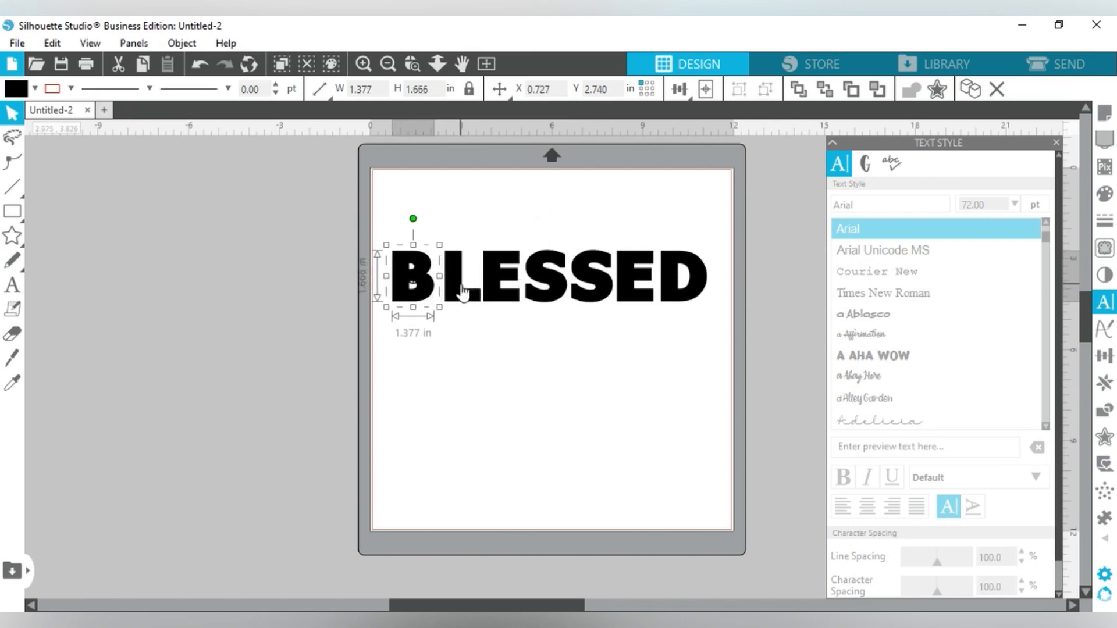
Nudge the letter L left and the letter B farther left, with B at an X position of about 0.65 in
click(460, 284)
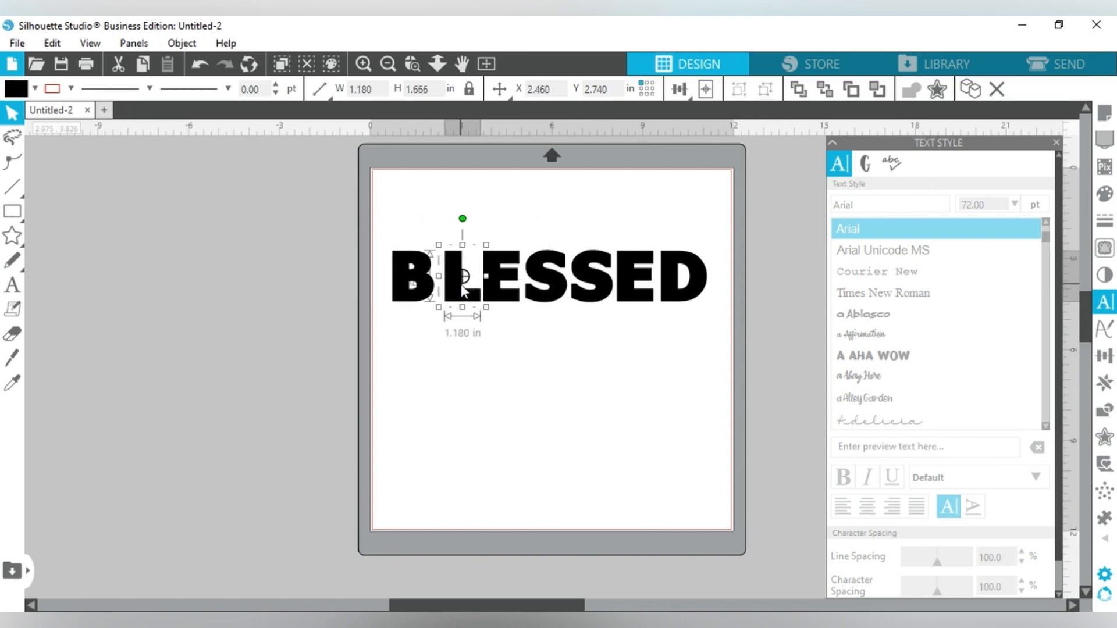
click(422, 286)
key(Left)
key(Left)
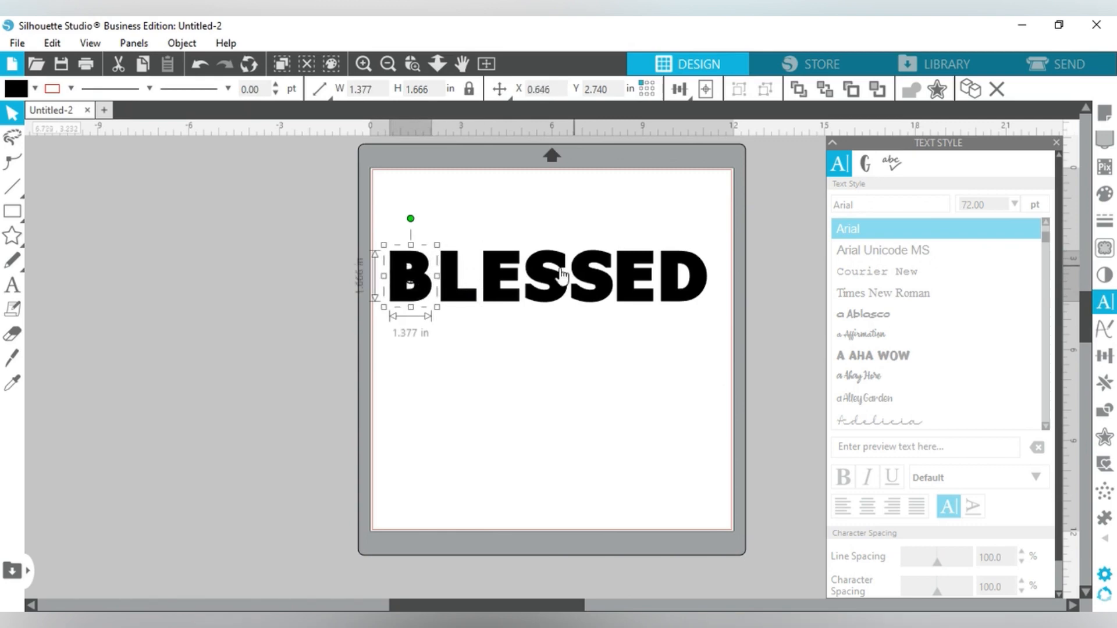
Nudge the first letter E left toward the L, to an X position of about 3.68 in
click(506, 288)
key(Left)
key(Left)
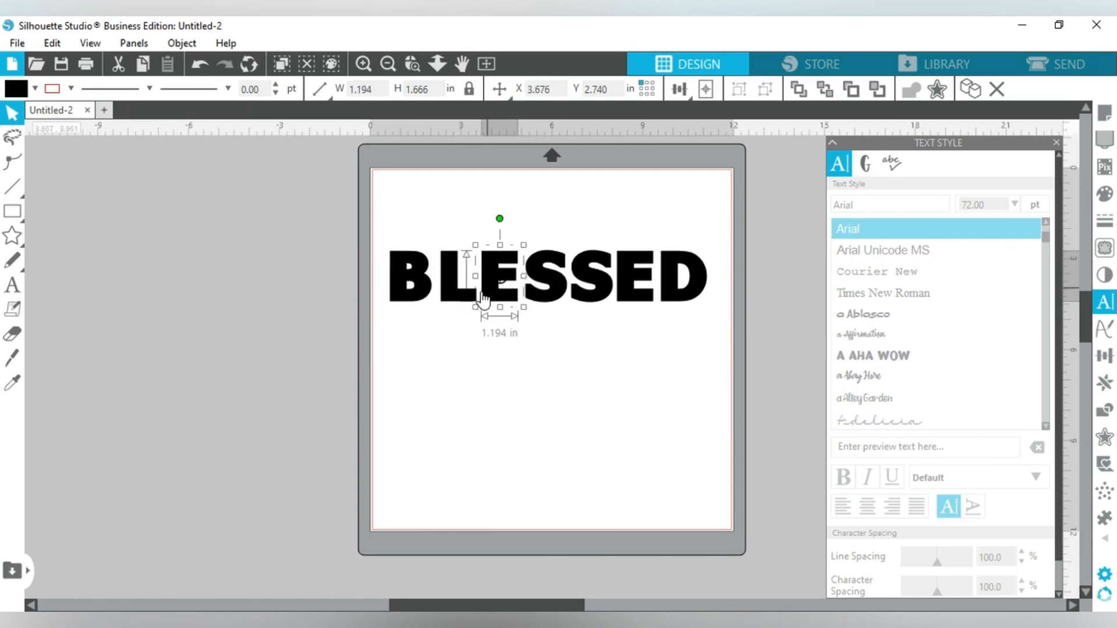
Nudge the letter L left to an X position of about 2.27 in
click(444, 297)
key(Left)
key(Left)
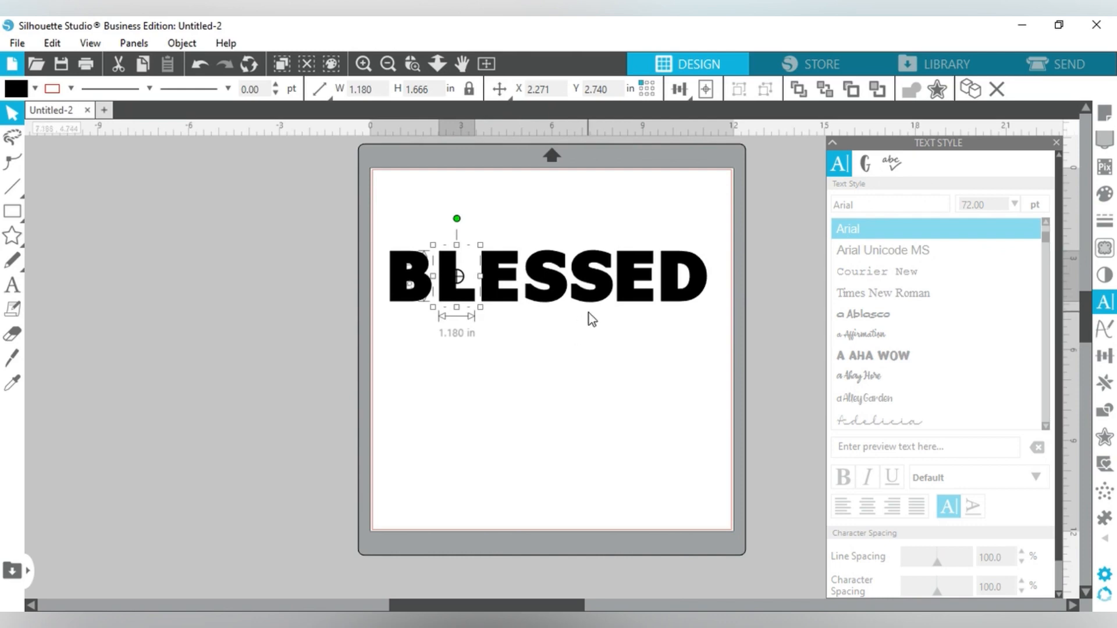
Nudge the first letter E slightly farther left to an X position of about 3.65 in
click(541, 293)
key(Left)
key(Left)
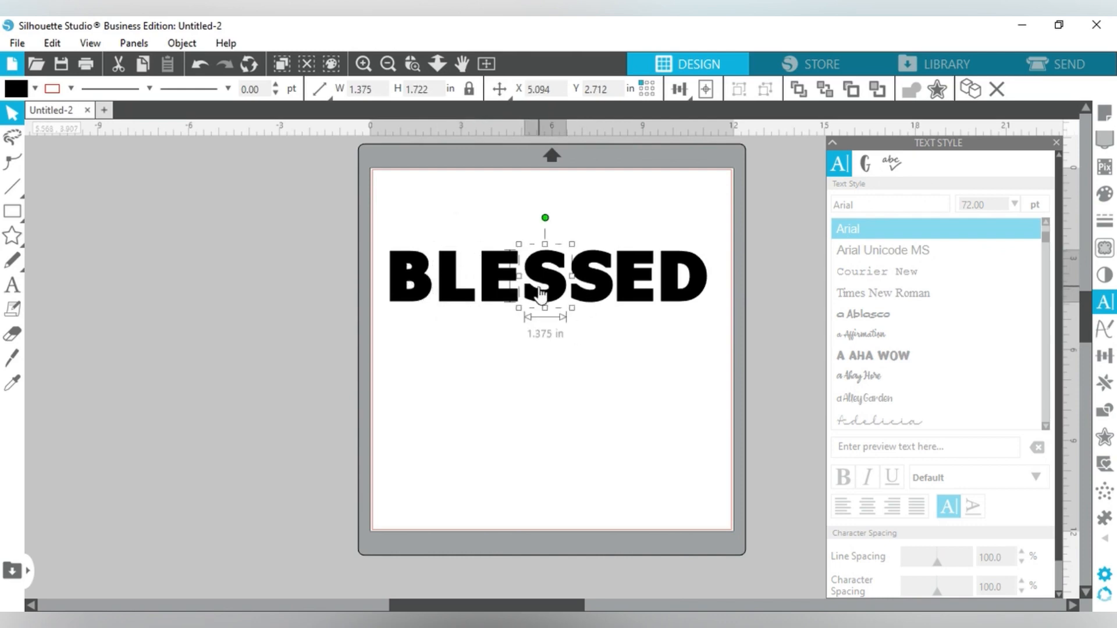
click(490, 307)
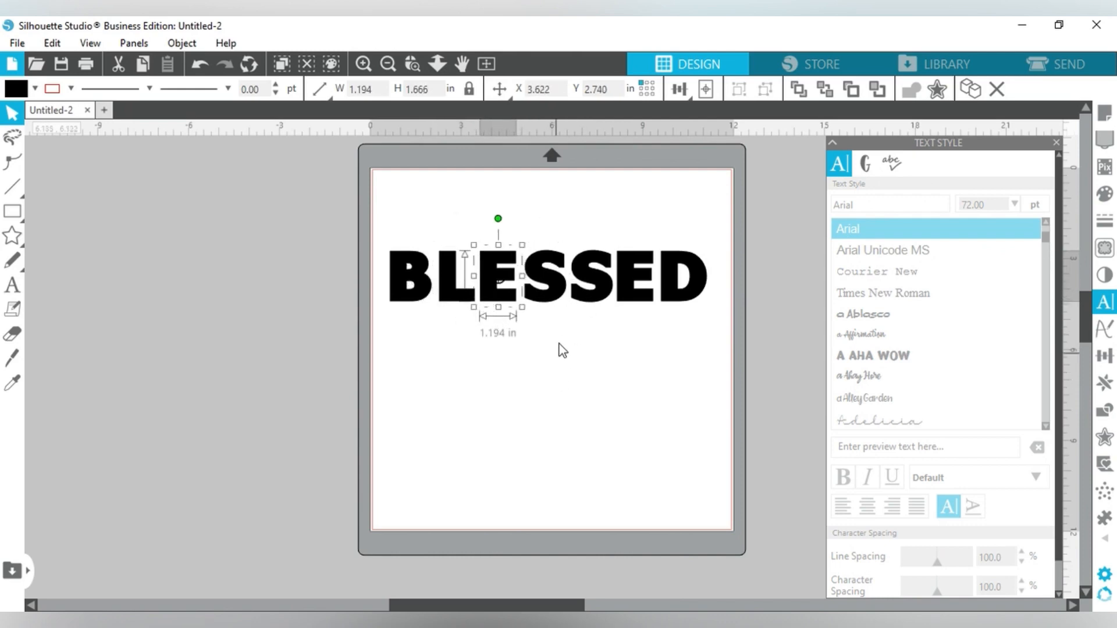
key(Right)
click(528, 379)
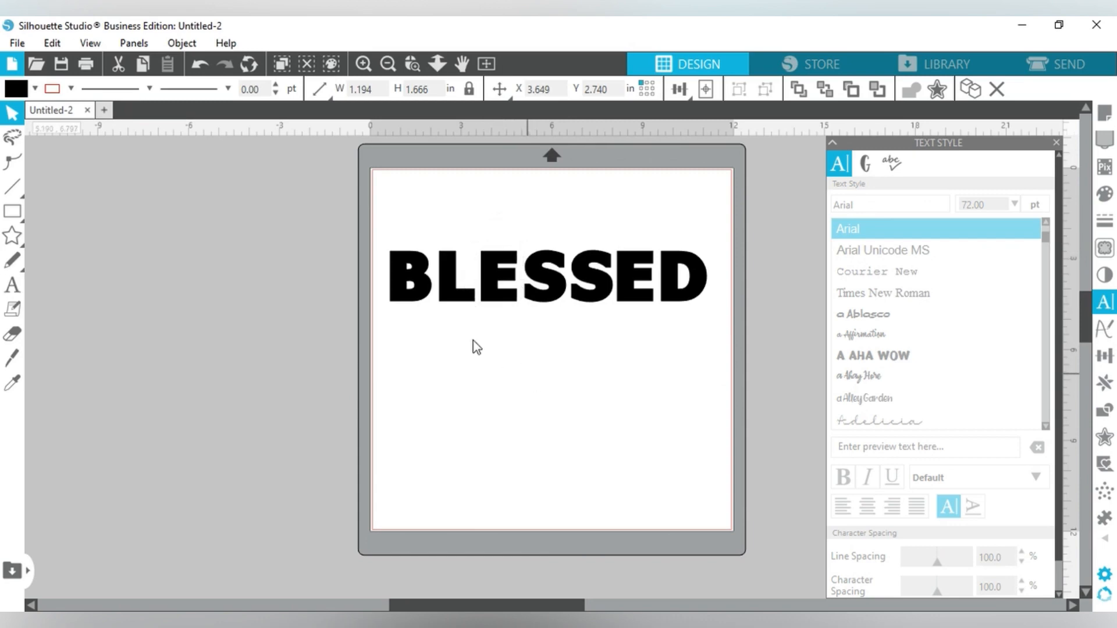
Select all seven black BLESSED letters and group them
drag(376, 239, 506, 325)
drag(706, 290, 706, 292)
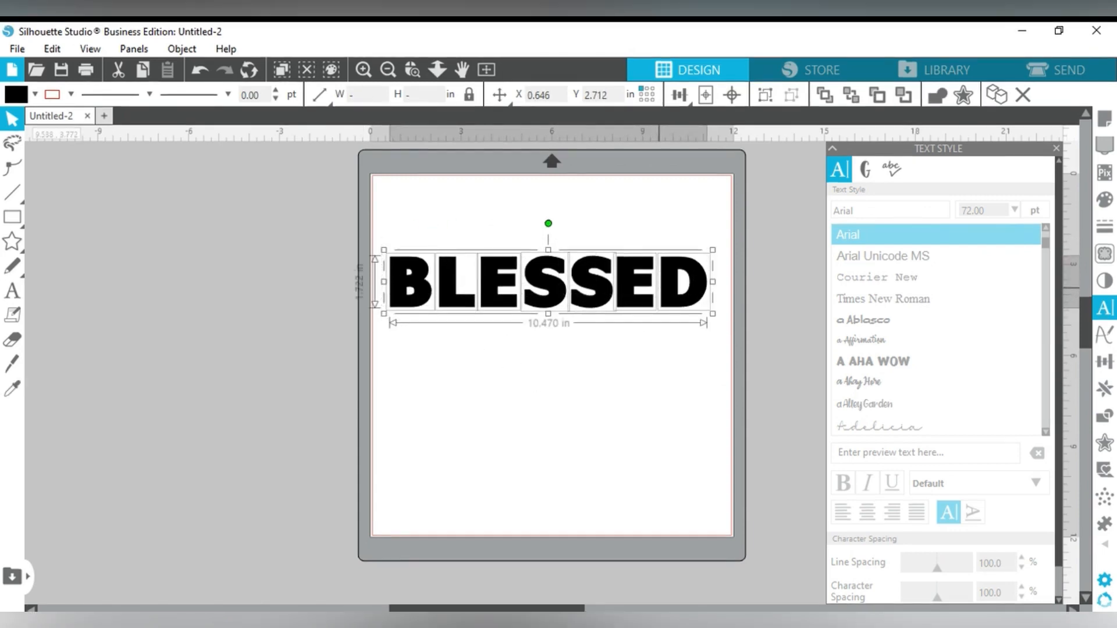
key(ctrl+g)
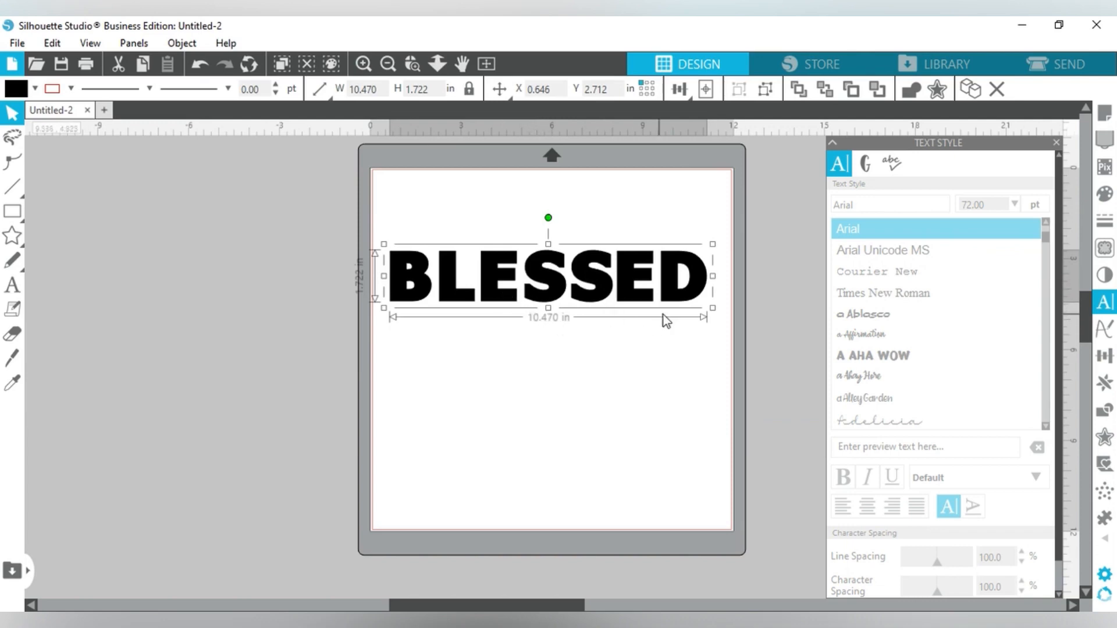
Enlarge the grouped BLESSED word to about 10.98 in wide and stretch it to about 3.43 in high, placed near the mat's top
drag(713, 310, 727, 314)
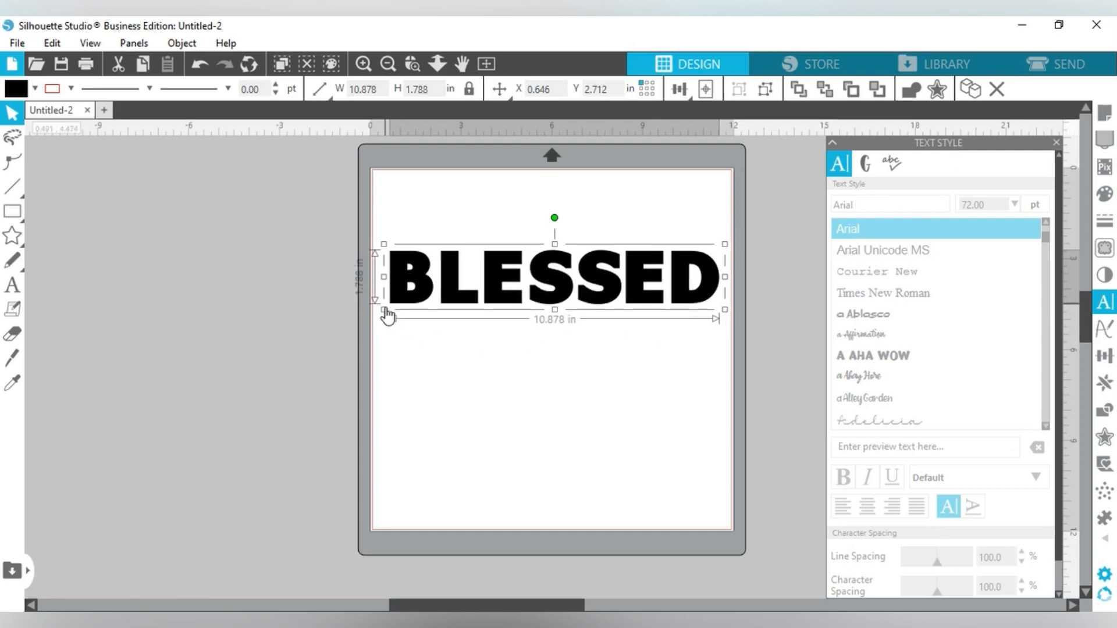
drag(384, 314, 383, 313)
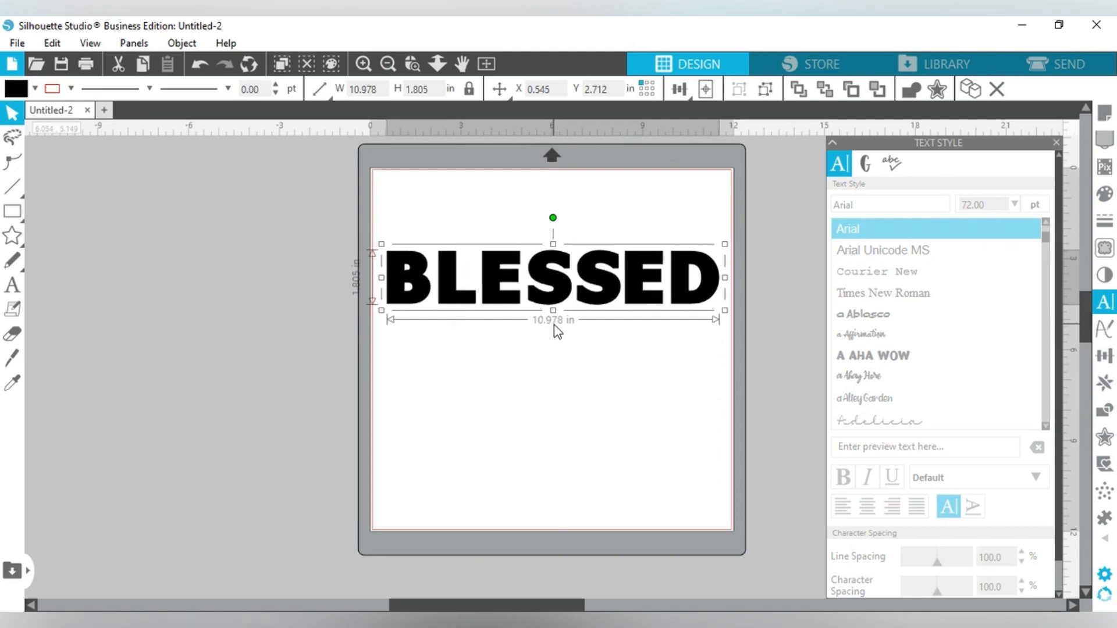
drag(553, 312, 561, 362)
drag(583, 314, 586, 291)
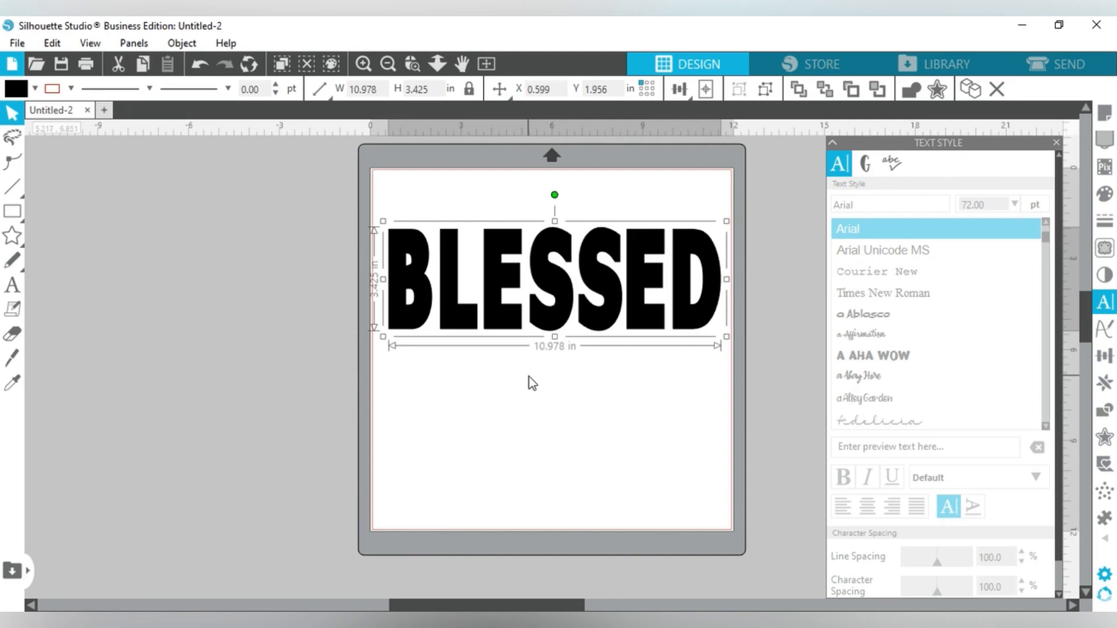
Create a 0.110 in internal offset with square corners inside the BLESSED letters and fill the offset letters with purple
click(1106, 445)
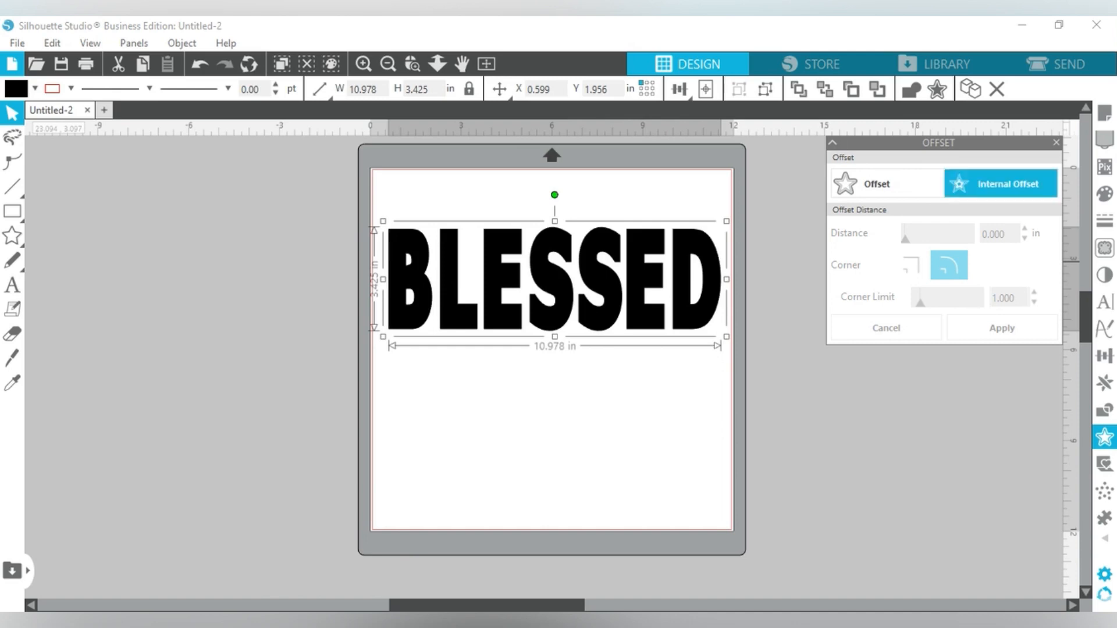
click(1001, 184)
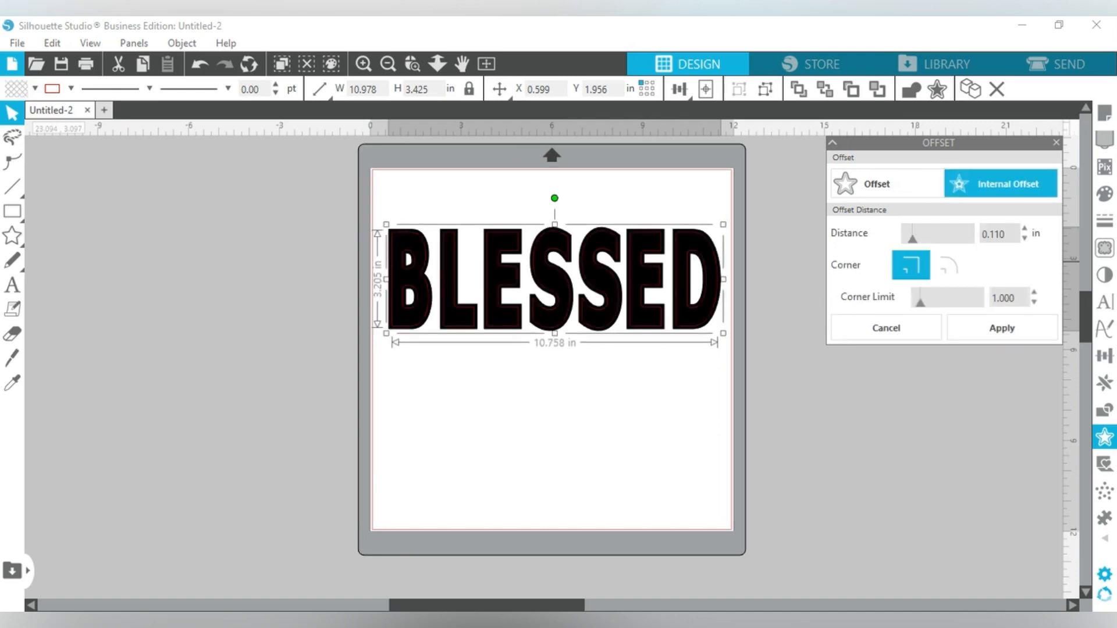
click(362, 68)
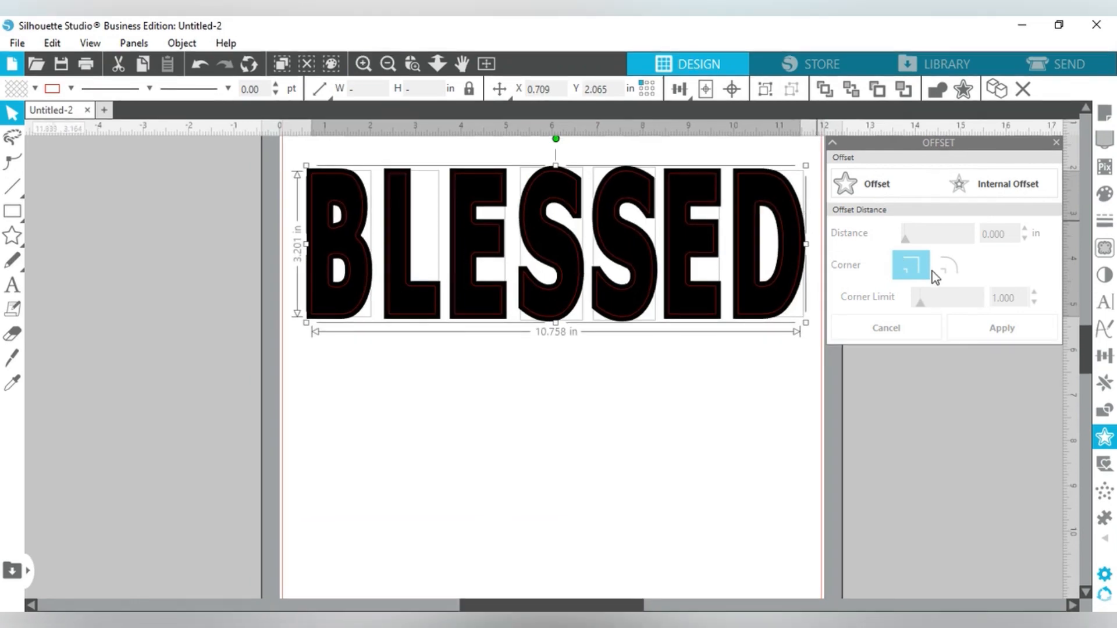
click(1099, 361)
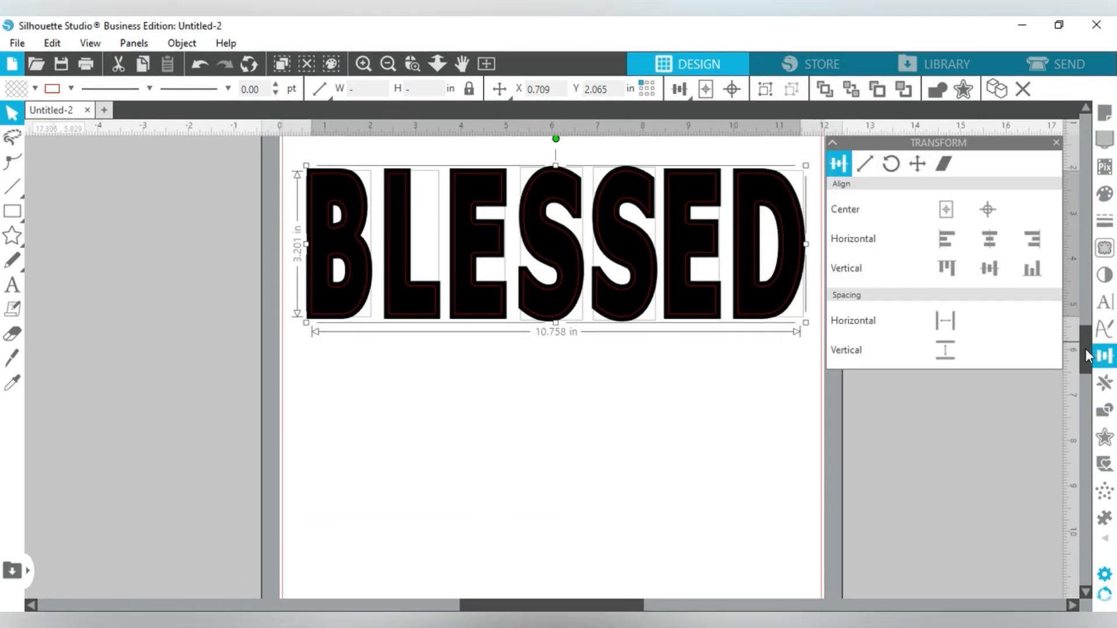
drag(1085, 348, 1086, 314)
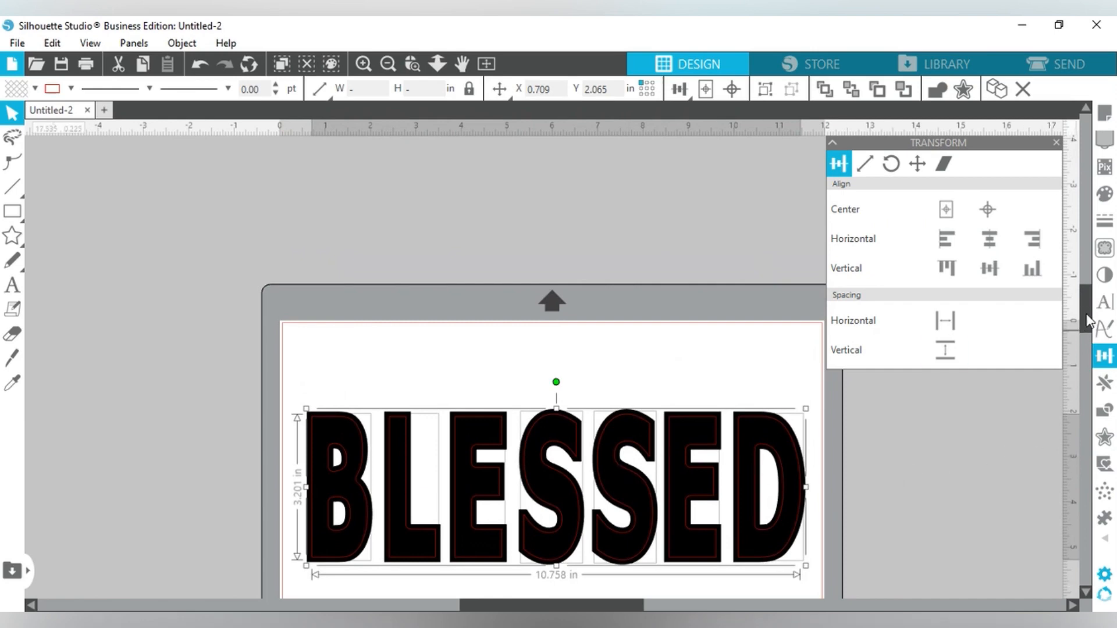
drag(1087, 315, 1087, 325)
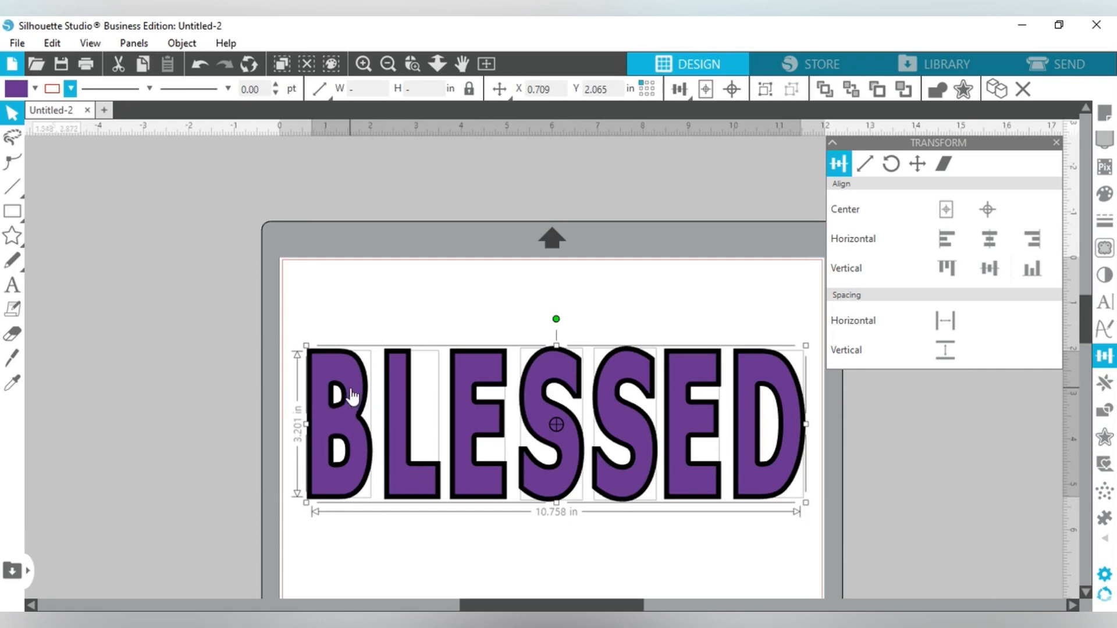
Select all seven purple offset letters together and group them
click(385, 580)
click(338, 369)
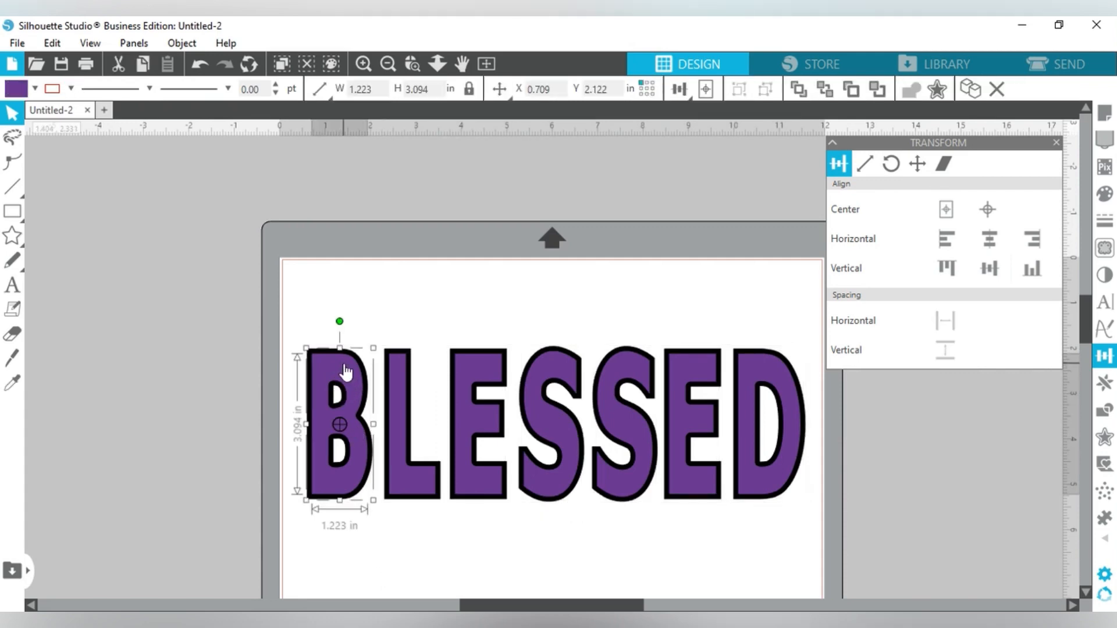
shift+click(397, 381)
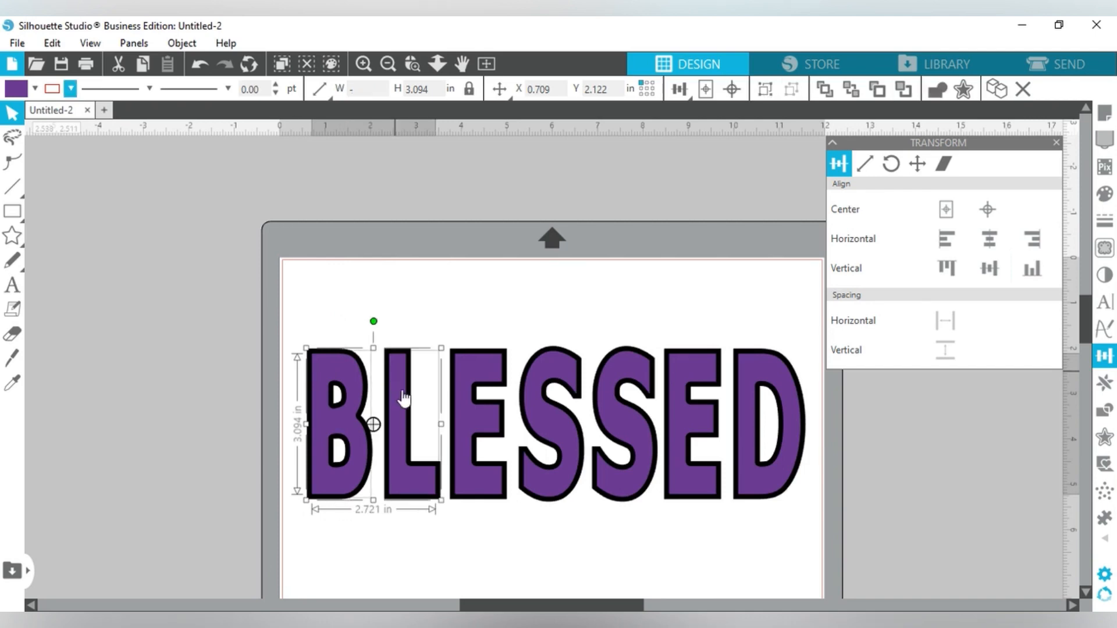
shift+click(479, 381)
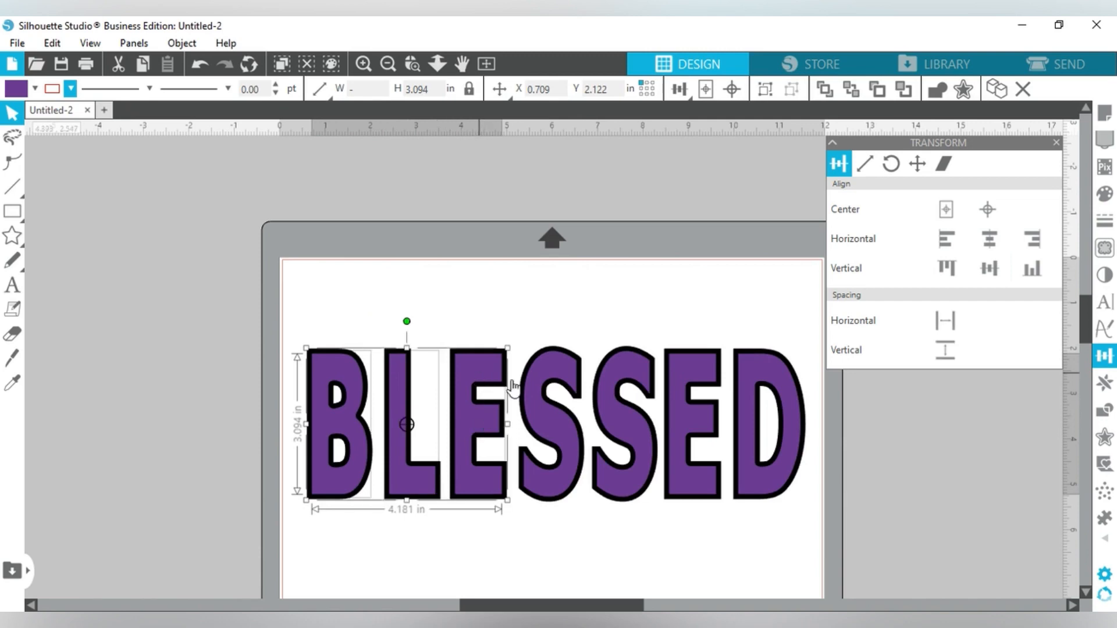
shift+click(547, 373)
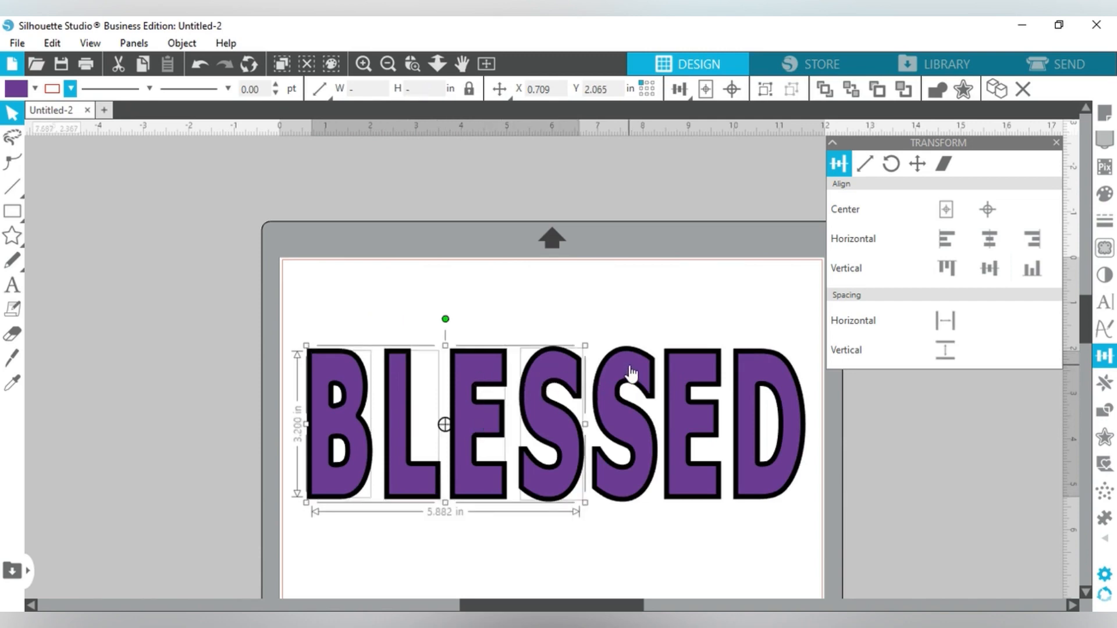
shift+click(635, 374)
shift+click(690, 375)
shift+click(765, 379)
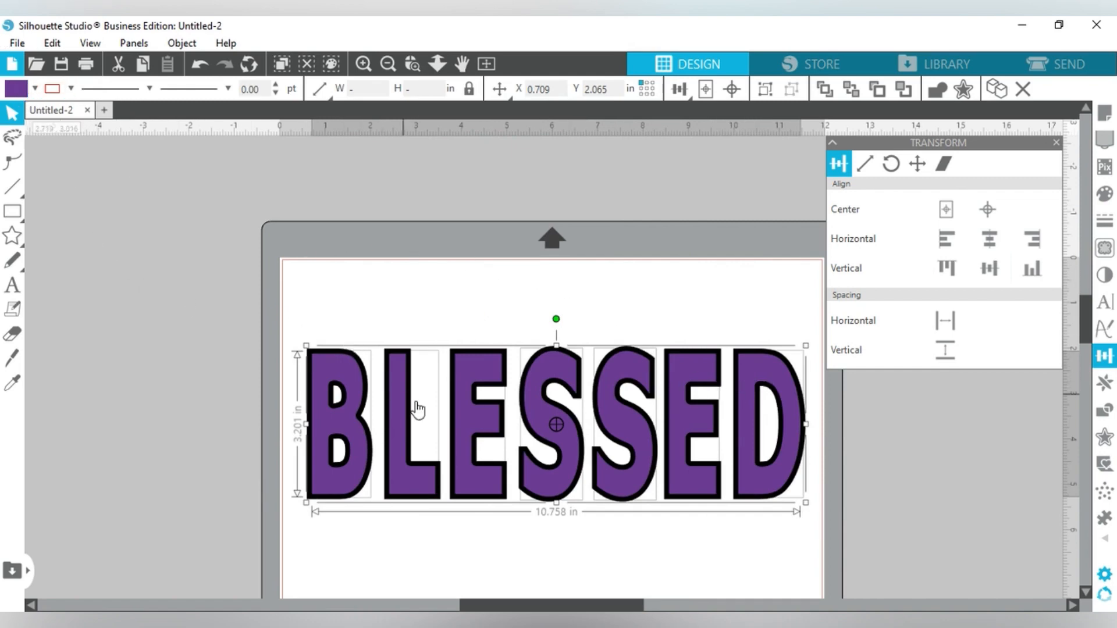
key(ctrl+g)
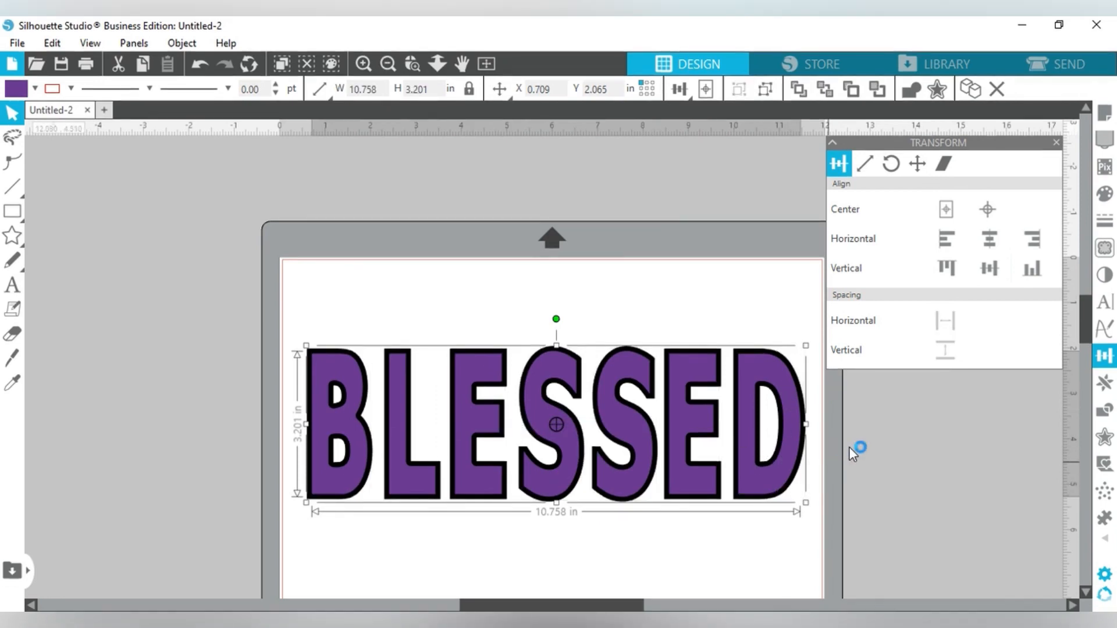
Try to shrink the purple letter group to about 10.65 in wide, and undo the resize
scroll(851, 445, down, 1)
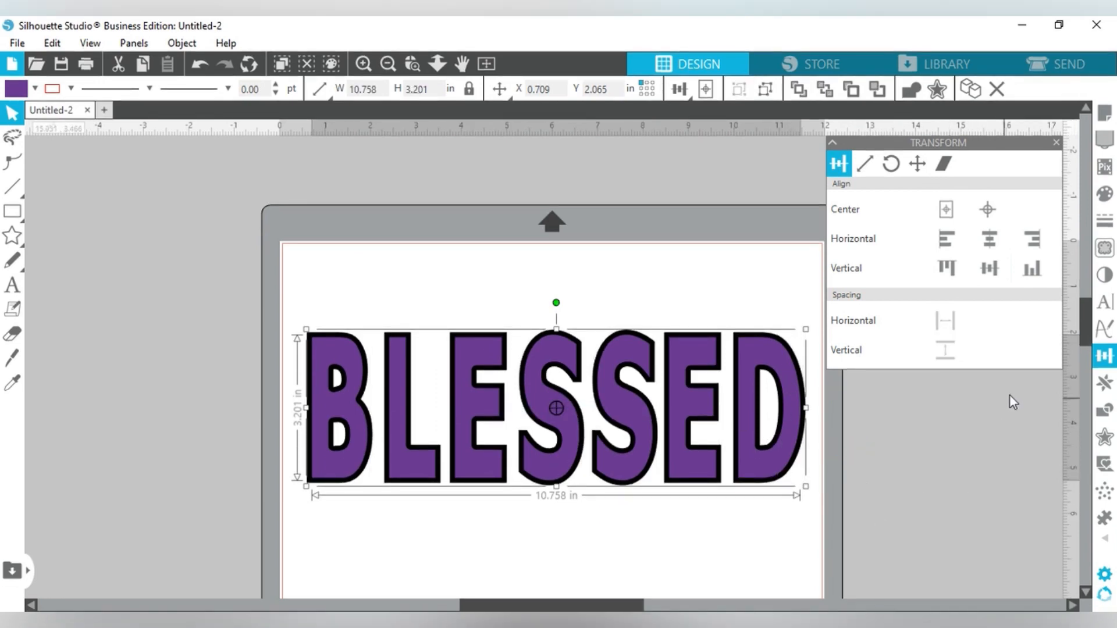
drag(1090, 319, 1091, 331)
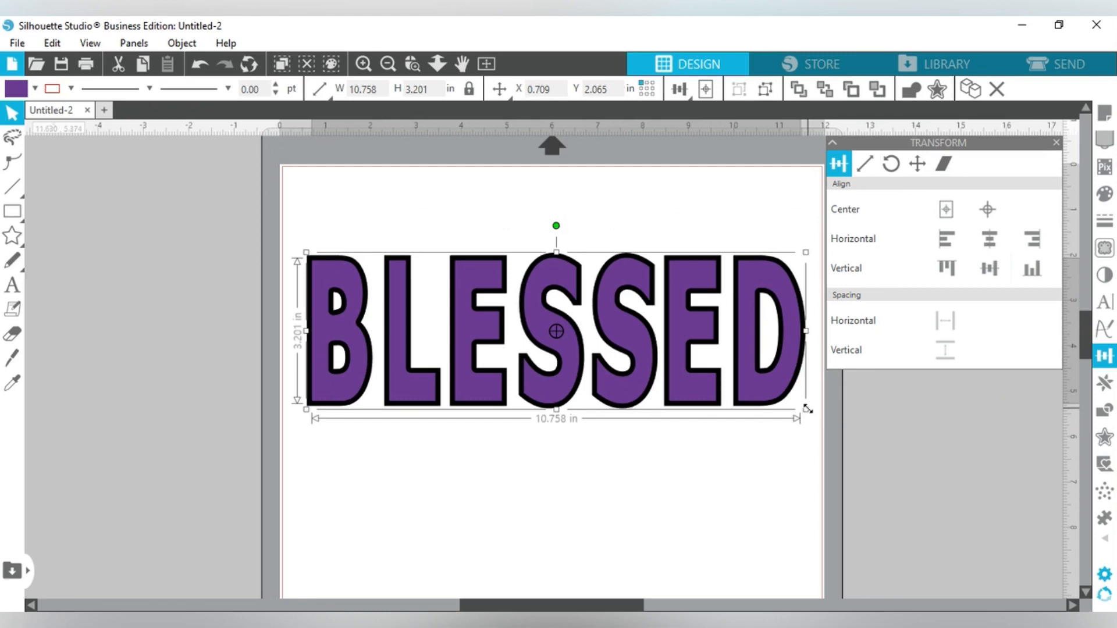
drag(809, 409, 806, 405)
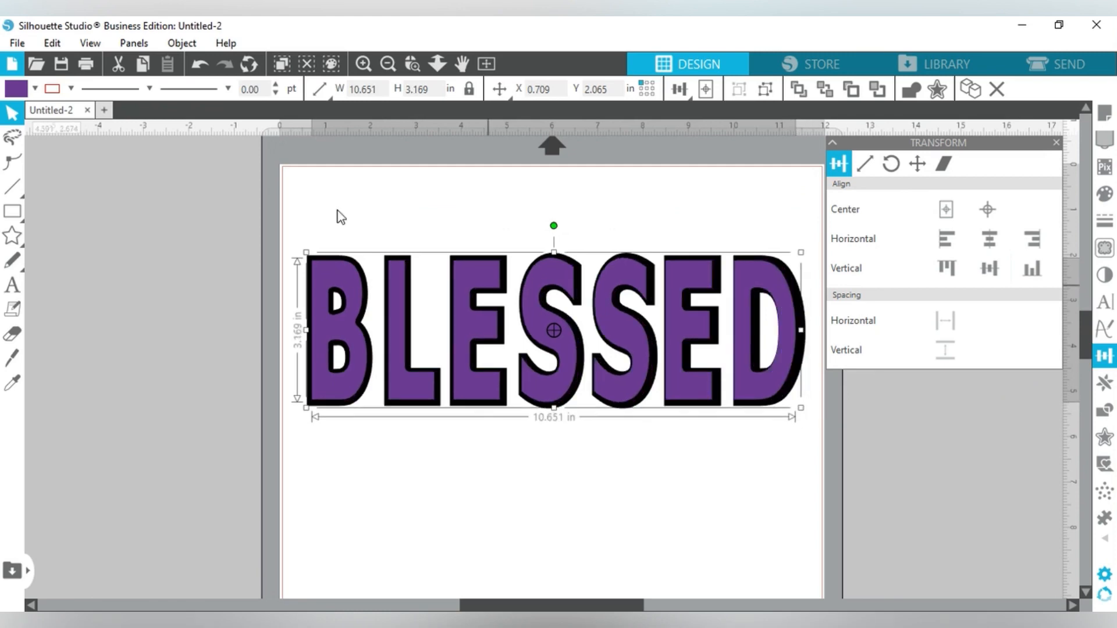
click(199, 64)
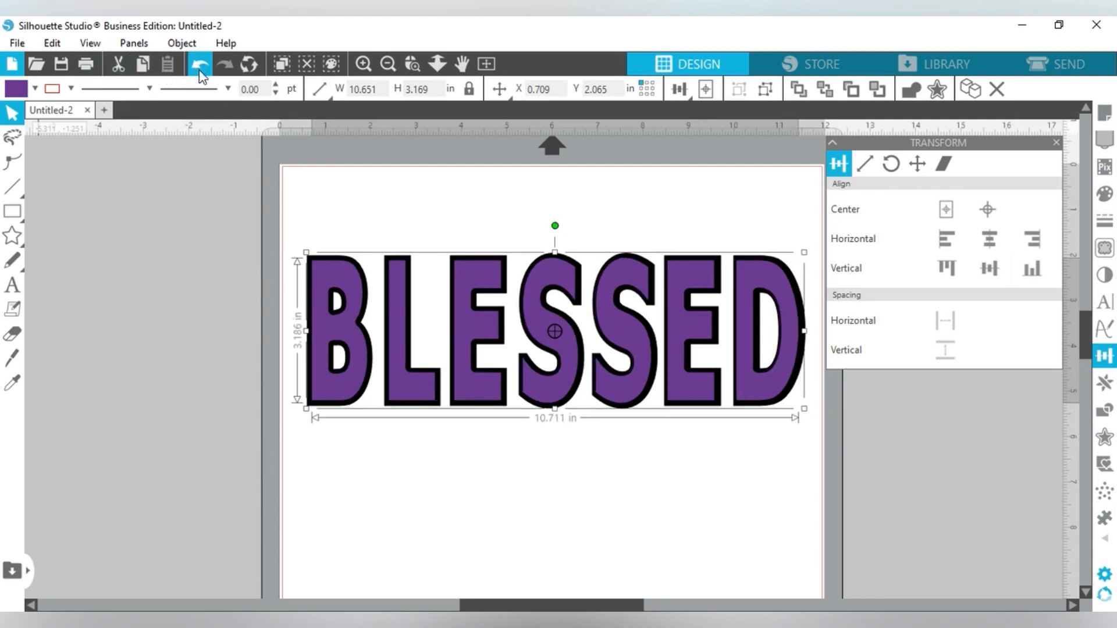
Select both the black and purple BLESSED groups and open the Rhinestones settings
click(491, 451)
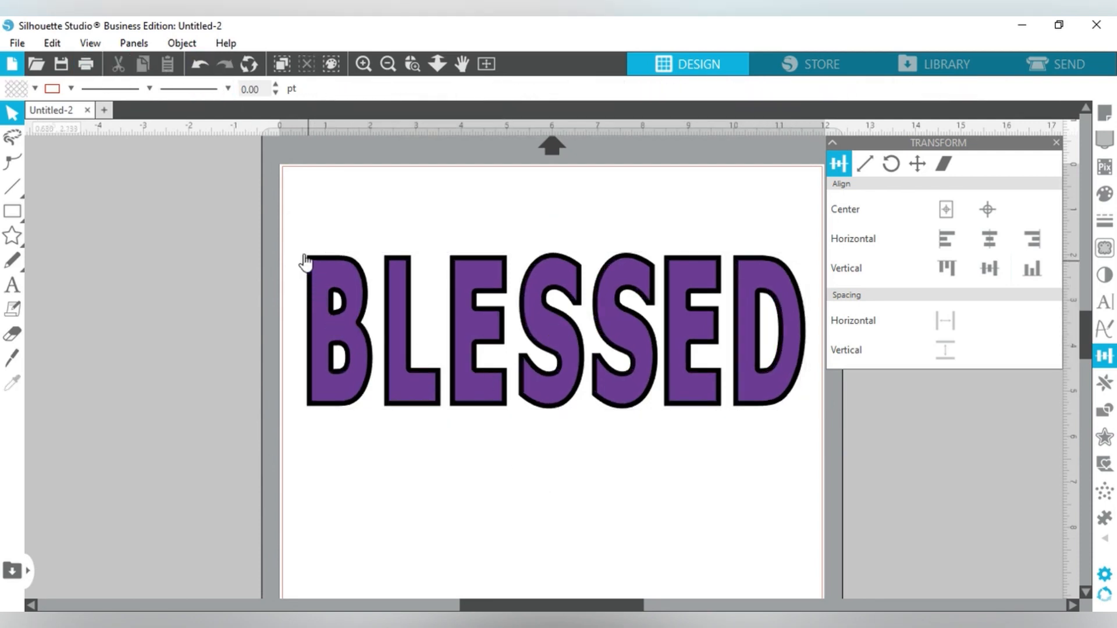
drag(292, 231, 783, 460)
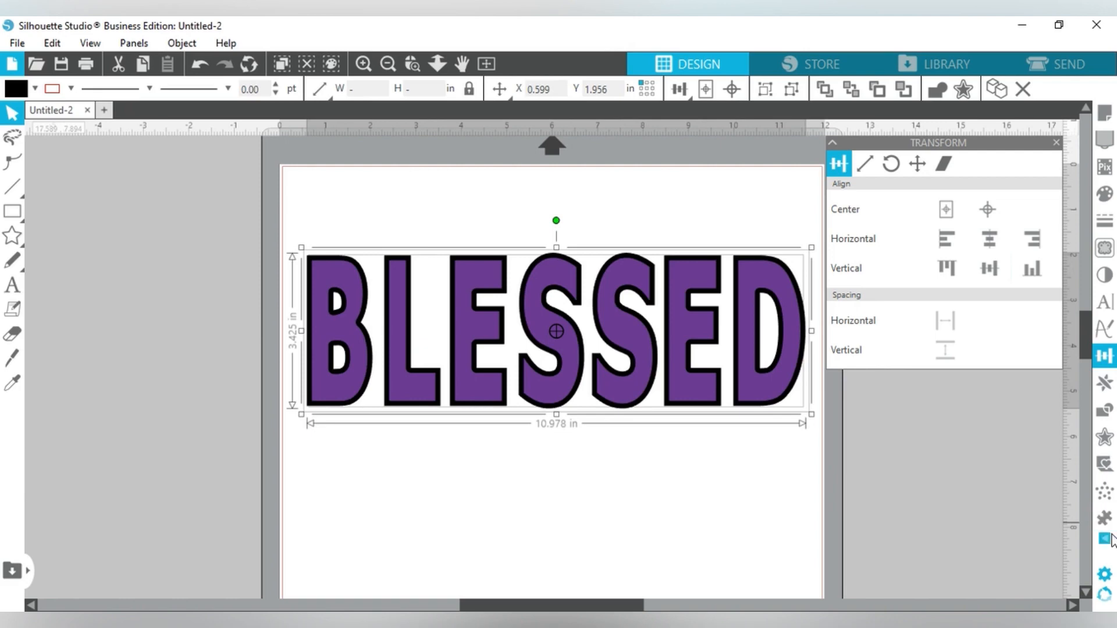
click(134, 43)
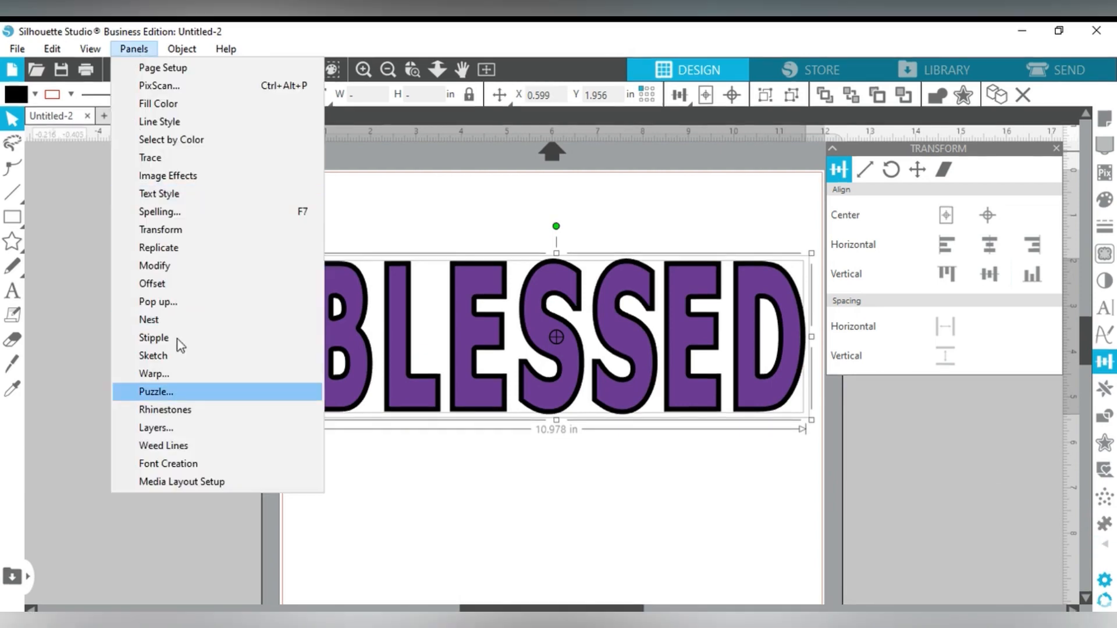
click(193, 415)
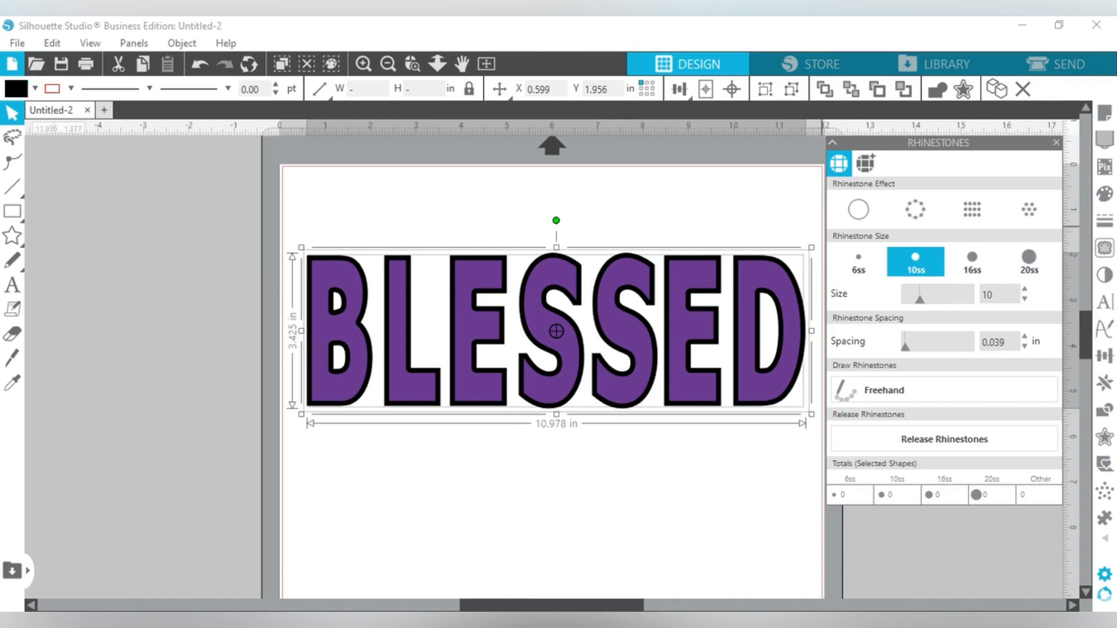
Try the 10ss edge rhinestone effect with 0.039 in spacing on both BLESSED groups, and undo it
click(915, 210)
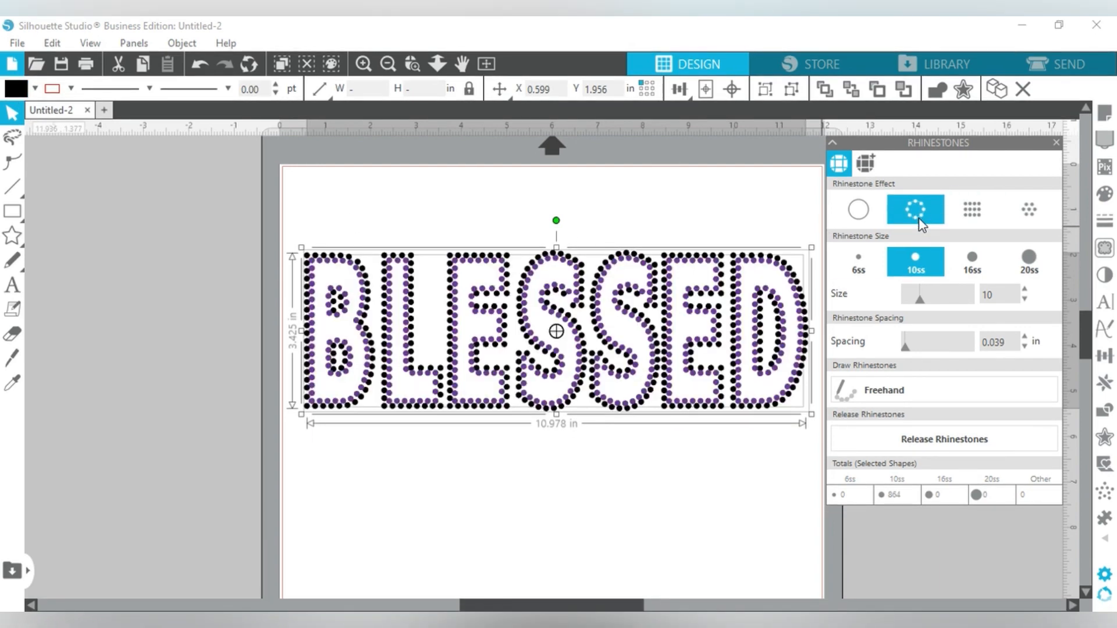
click(600, 516)
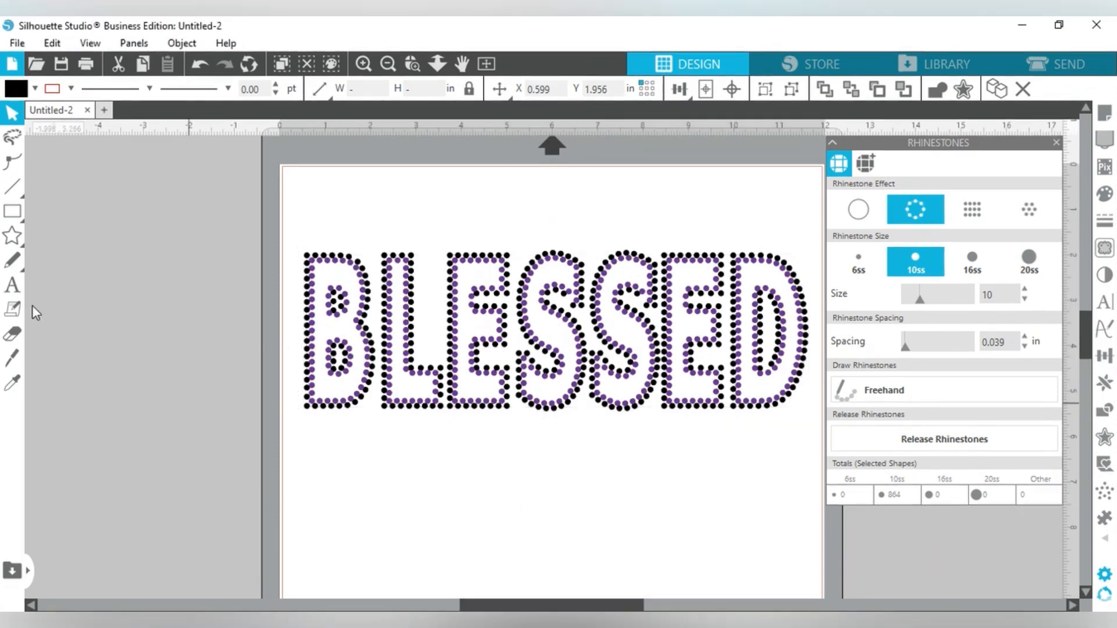
click(198, 65)
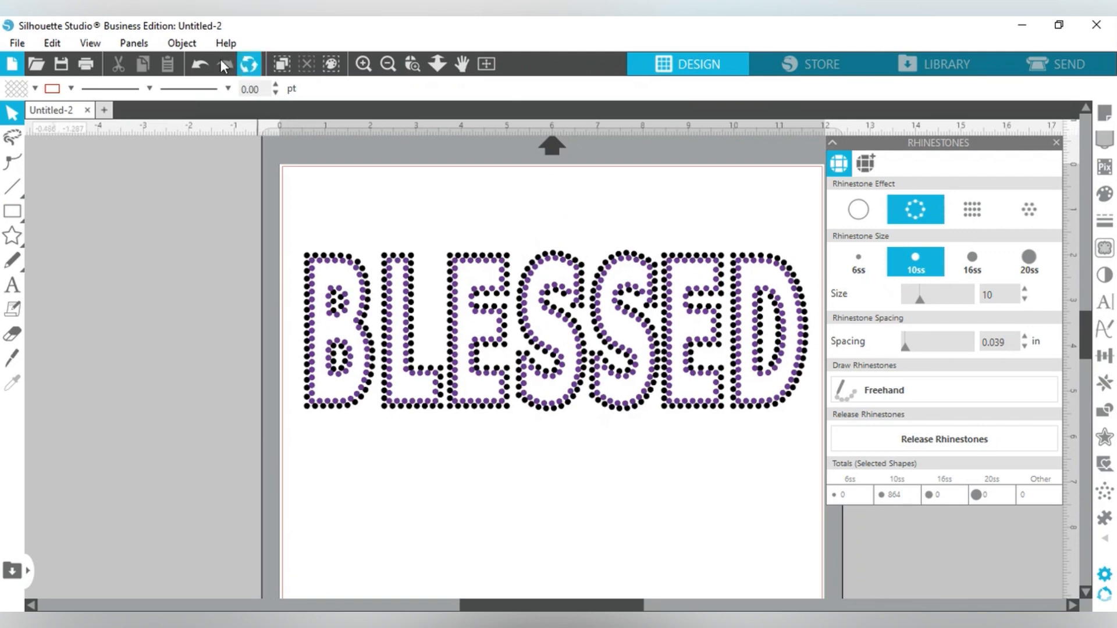
click(200, 64)
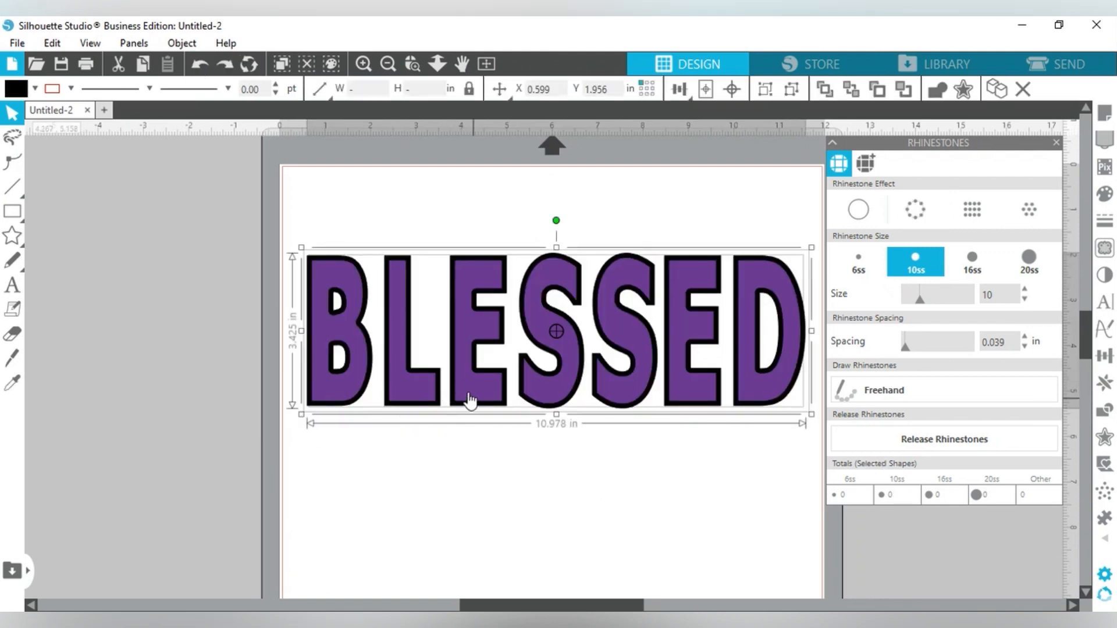
Select only the black BLESSED group and apply the edge rhinestone effect with 10ss stones
click(356, 500)
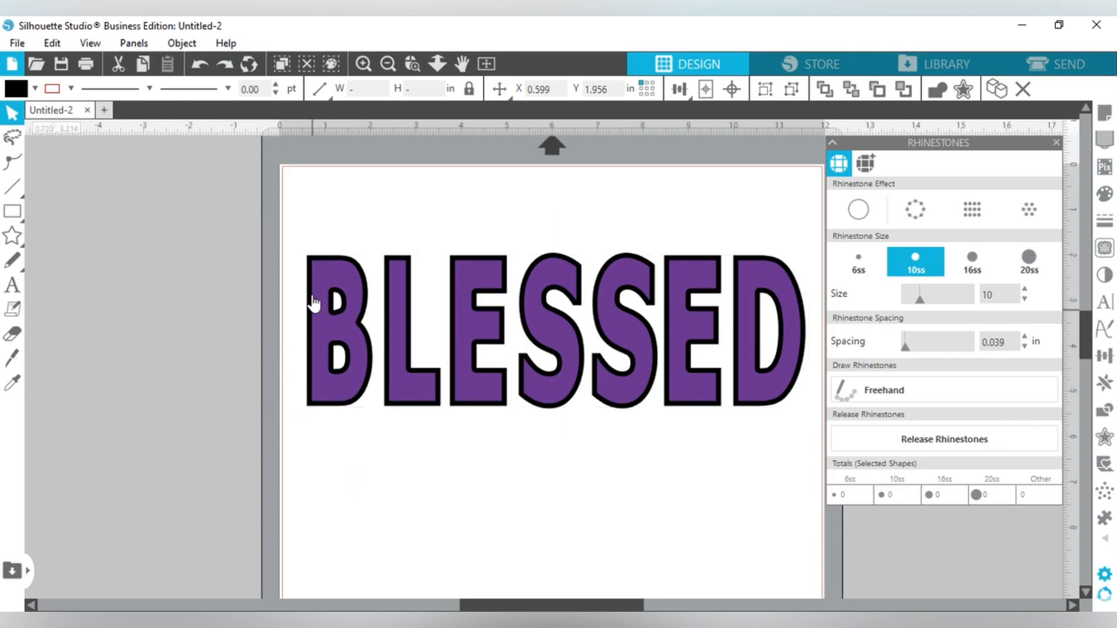
click(313, 263)
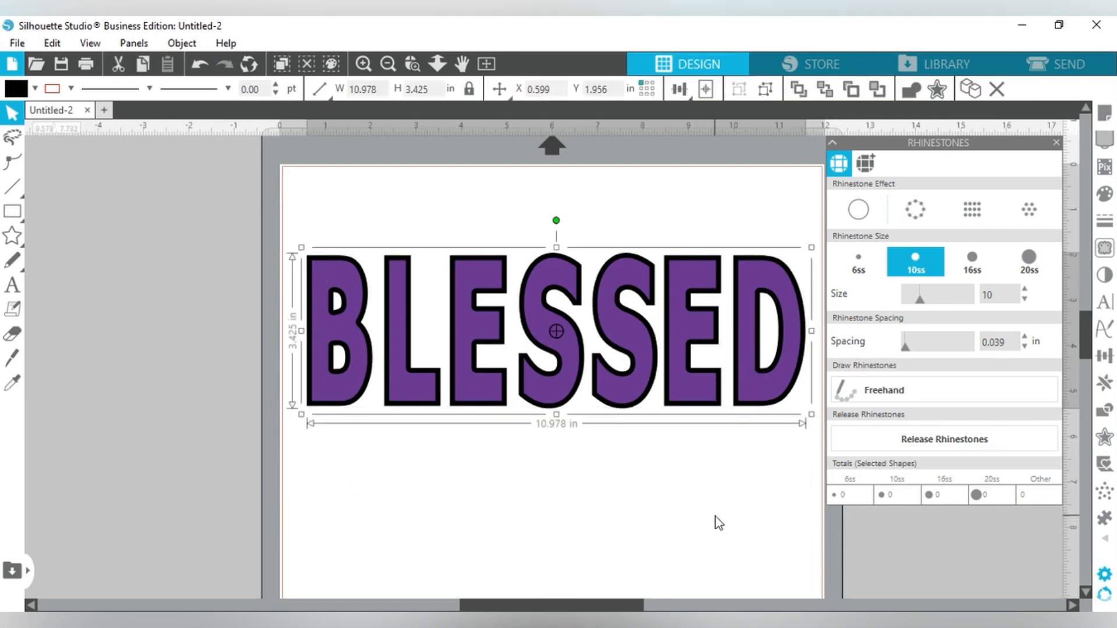
click(926, 217)
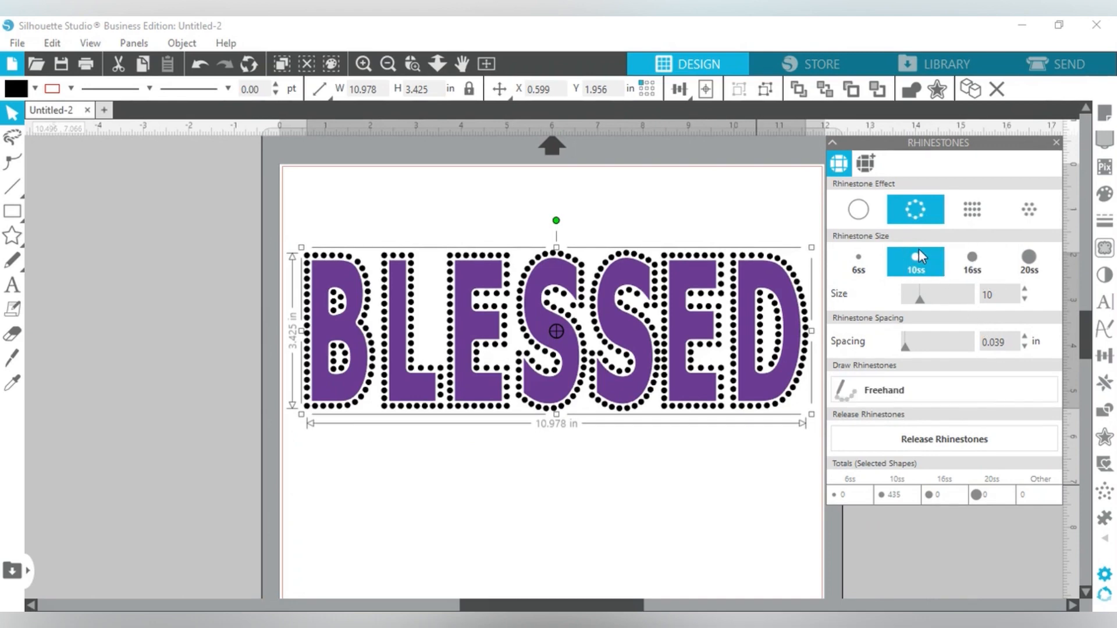
Try 6ss stones on the black outline, return to 10ss, and set the rhinestone spacing to 0.025 in
click(867, 259)
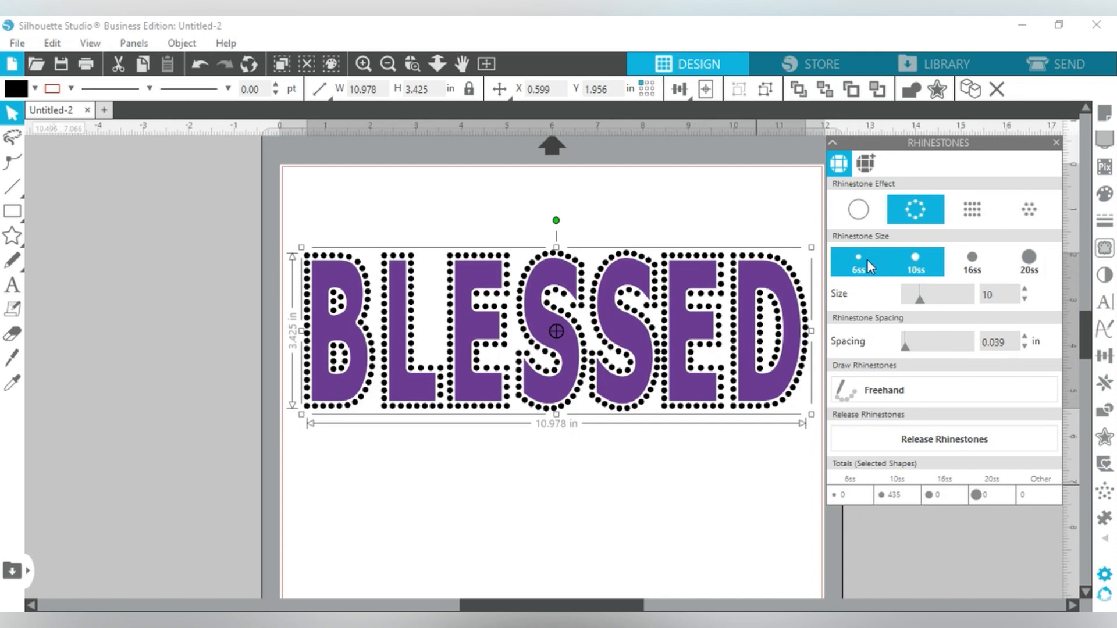
click(867, 259)
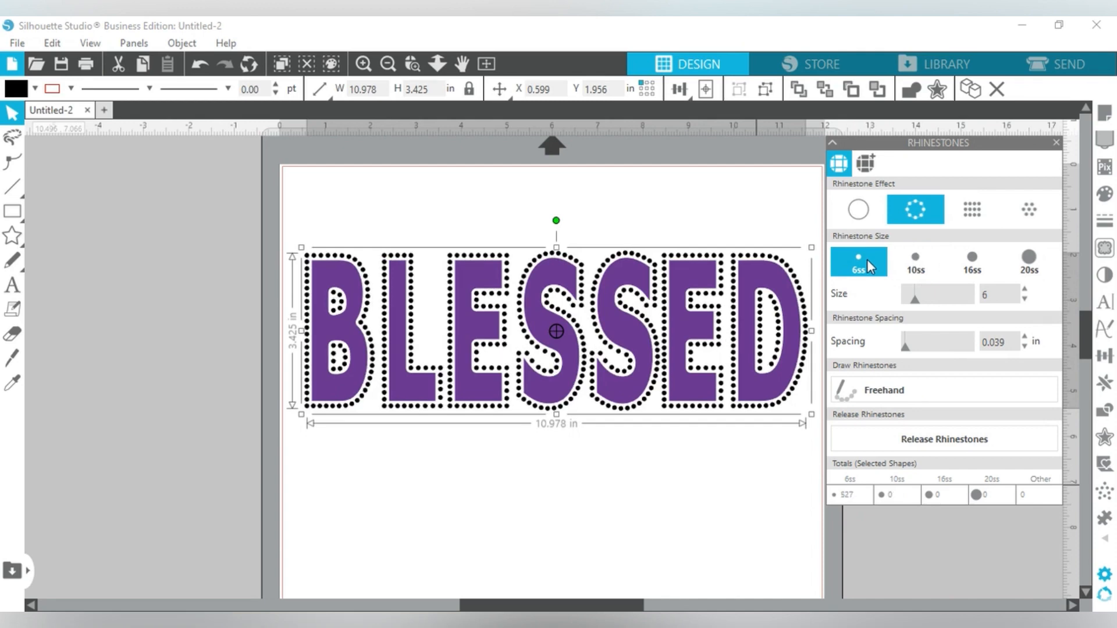
click(924, 269)
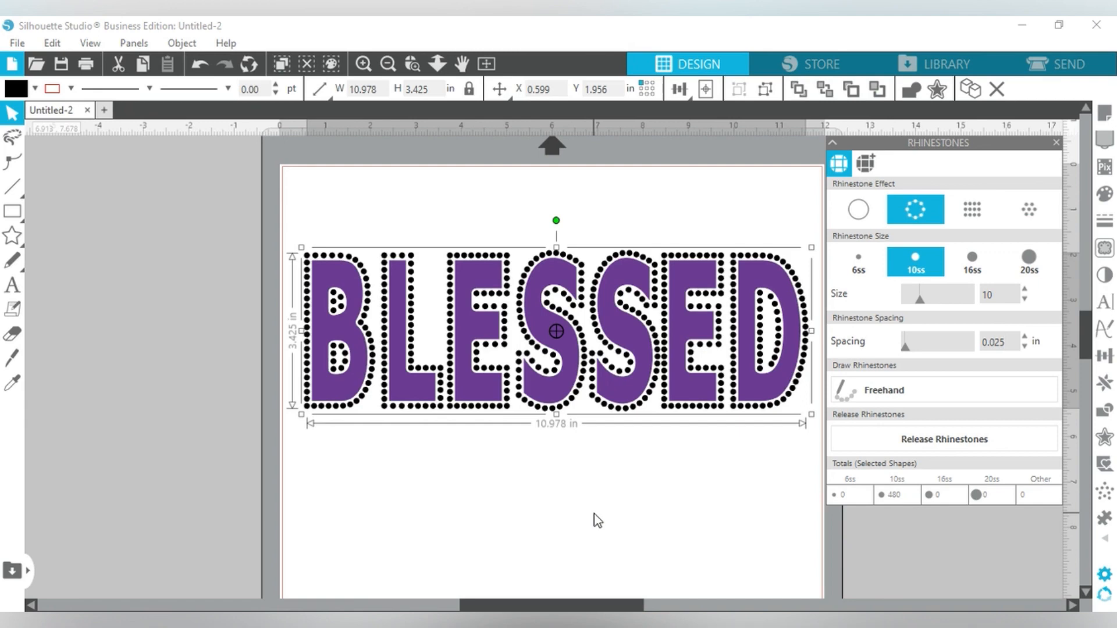
Select the purple BLESSED group and fill it with a linear grid of 10ss rhinestones at 0.025 in spacing
click(341, 277)
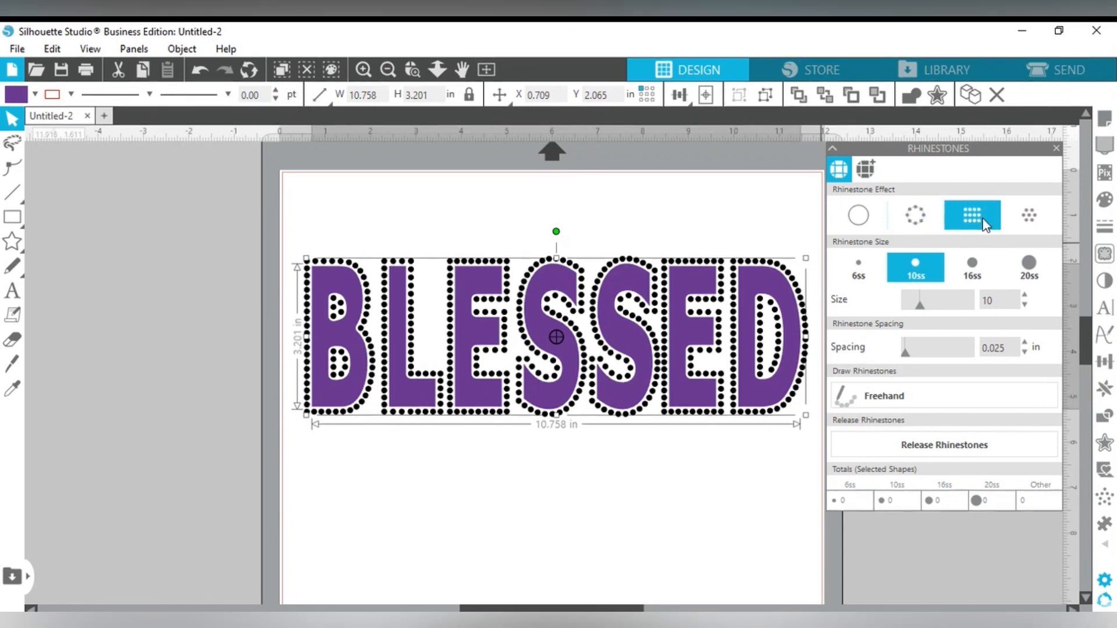
click(985, 219)
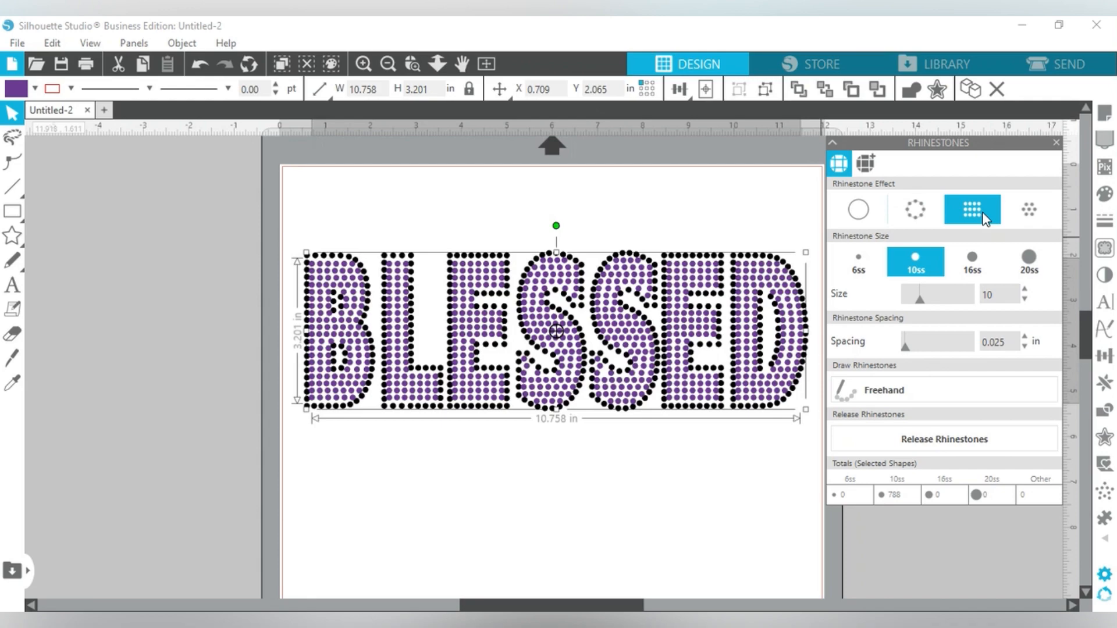
Try the radial rhinestone fill on the purple letters, and return to the 10ss linear grid fill
click(363, 64)
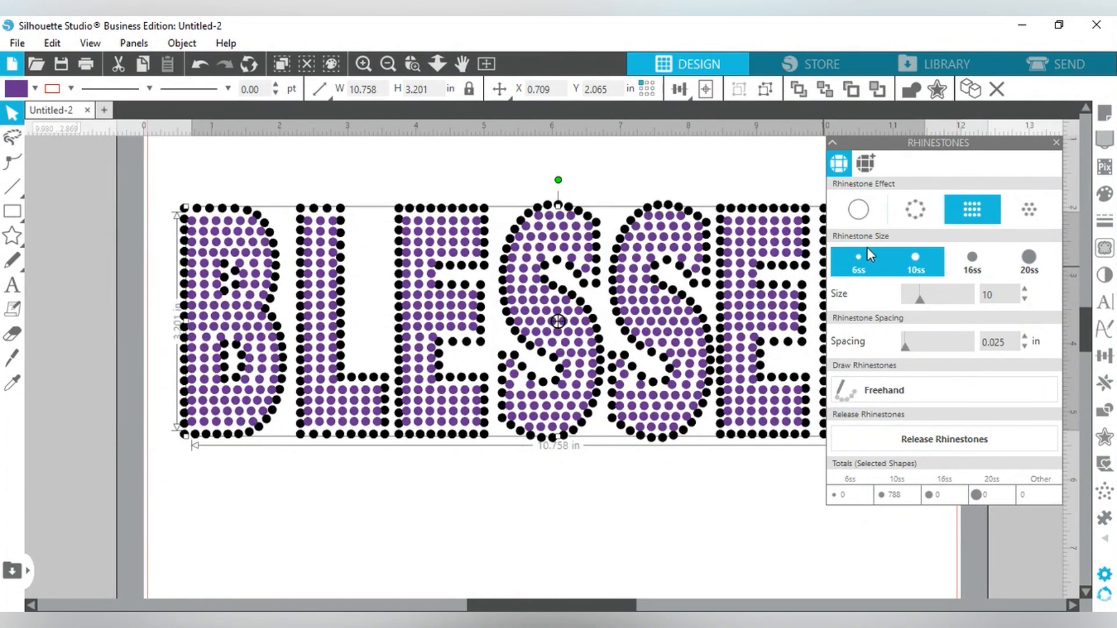
click(1015, 219)
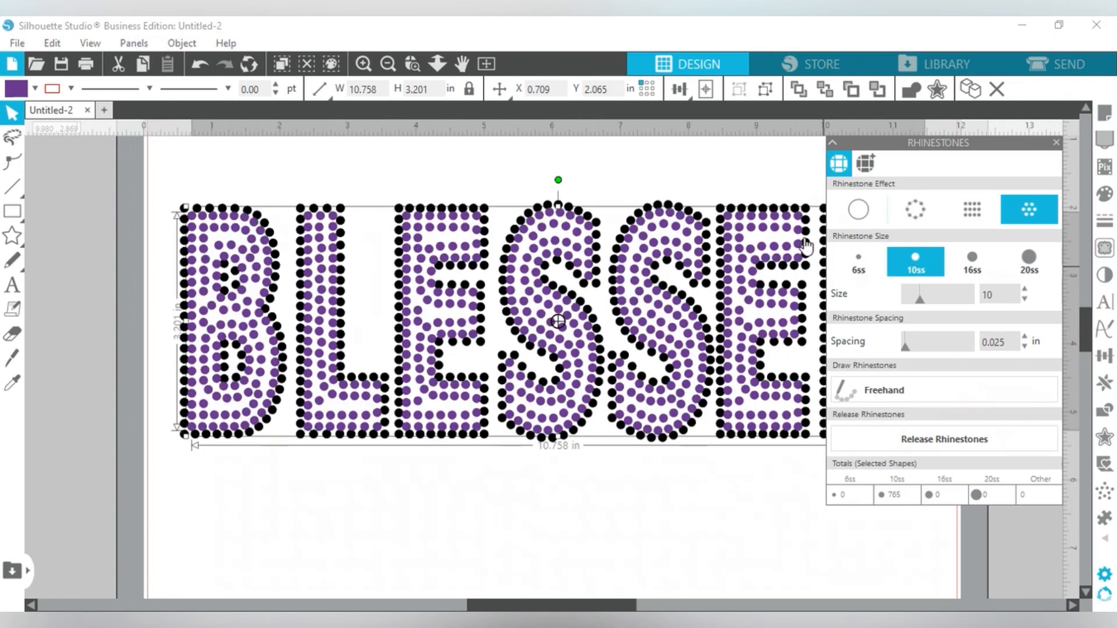
click(858, 262)
click(968, 218)
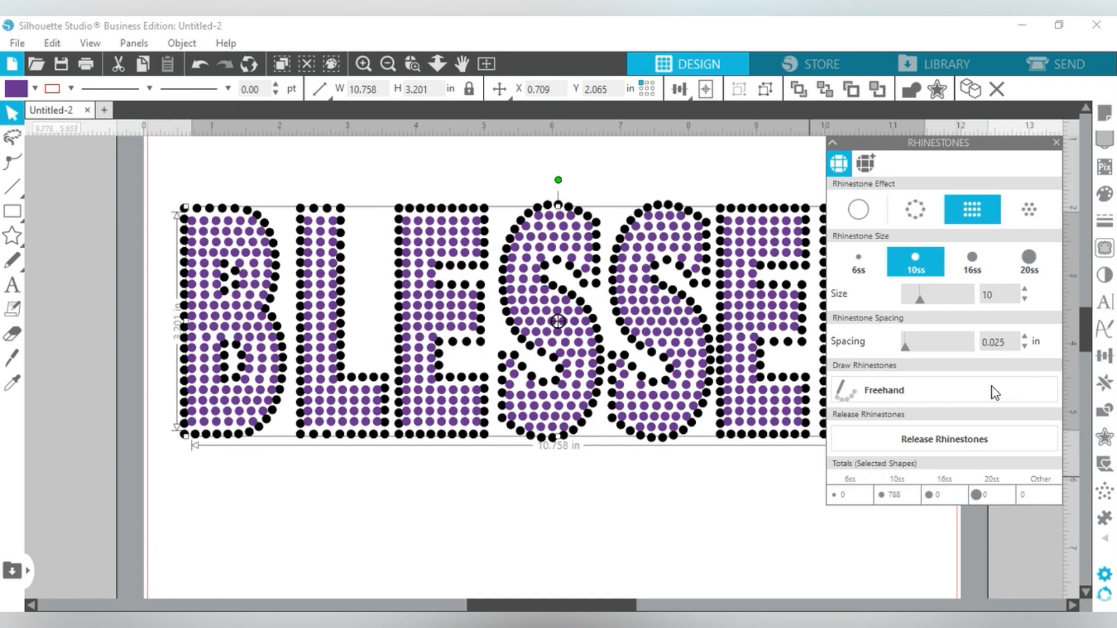
Set the spacing of the purple rhinestone fill to 0.020 in
click(1007, 344)
key(BackSpace)
key(BackSpace)
text(0)
key(Return)
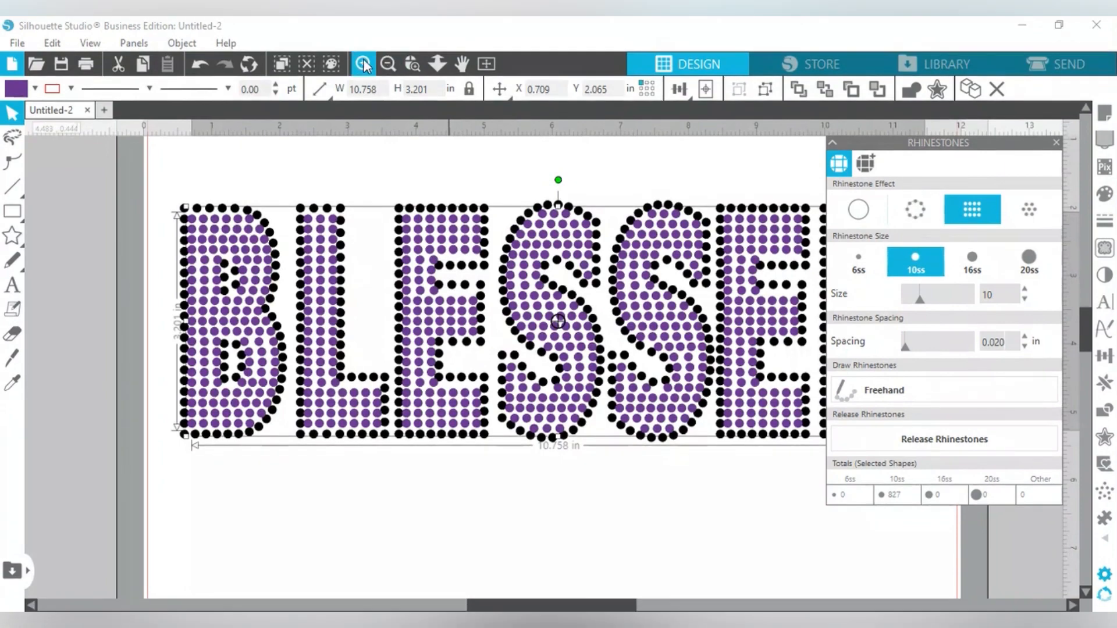
Inspect the purple fill up close and release its rhinestones into individual stones, leaving nothing selected
click(364, 65)
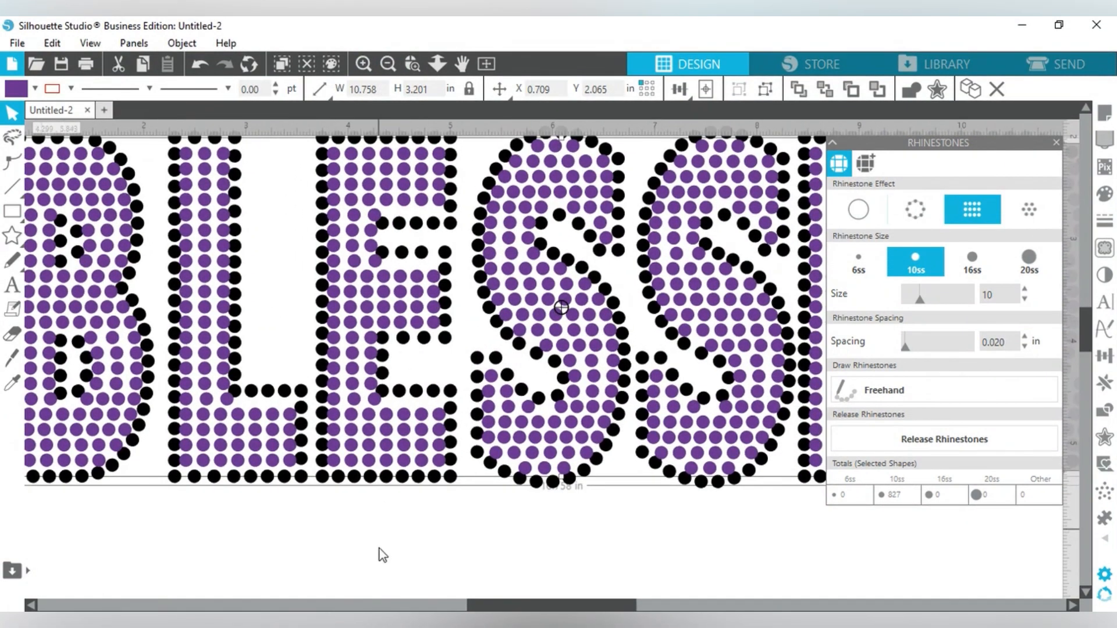
click(391, 606)
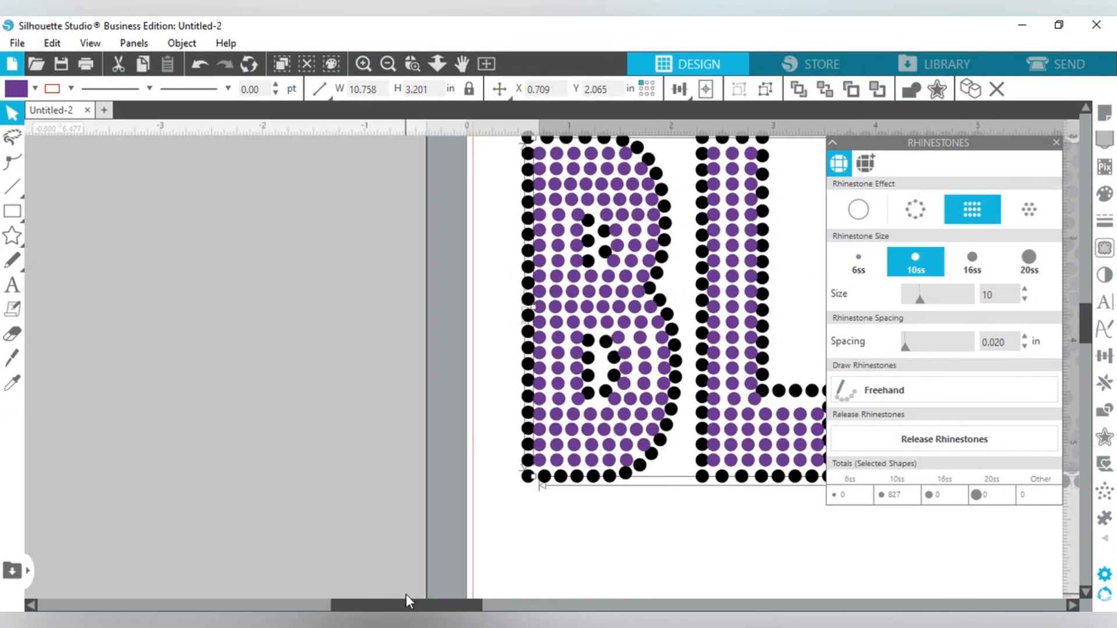
drag(393, 610, 414, 610)
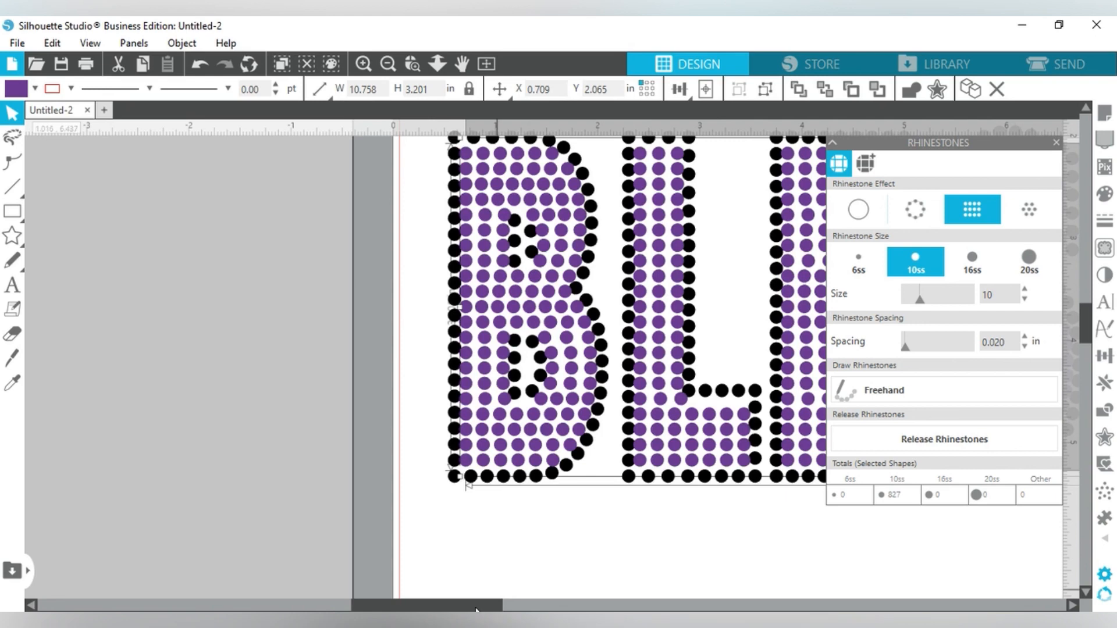
drag(474, 610, 548, 609)
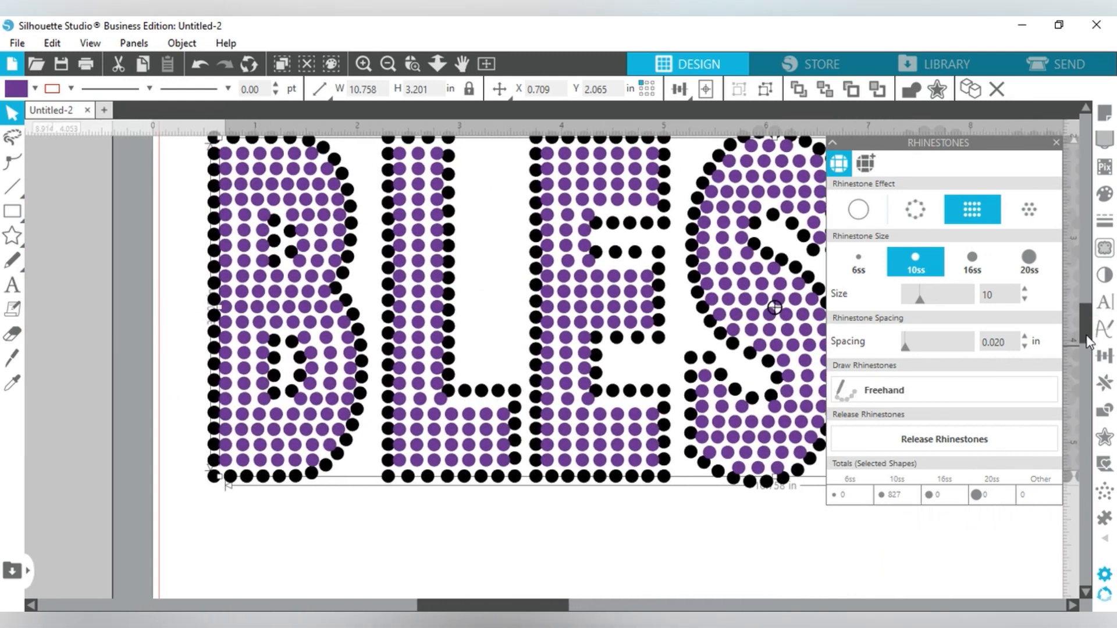
drag(1091, 342, 1090, 329)
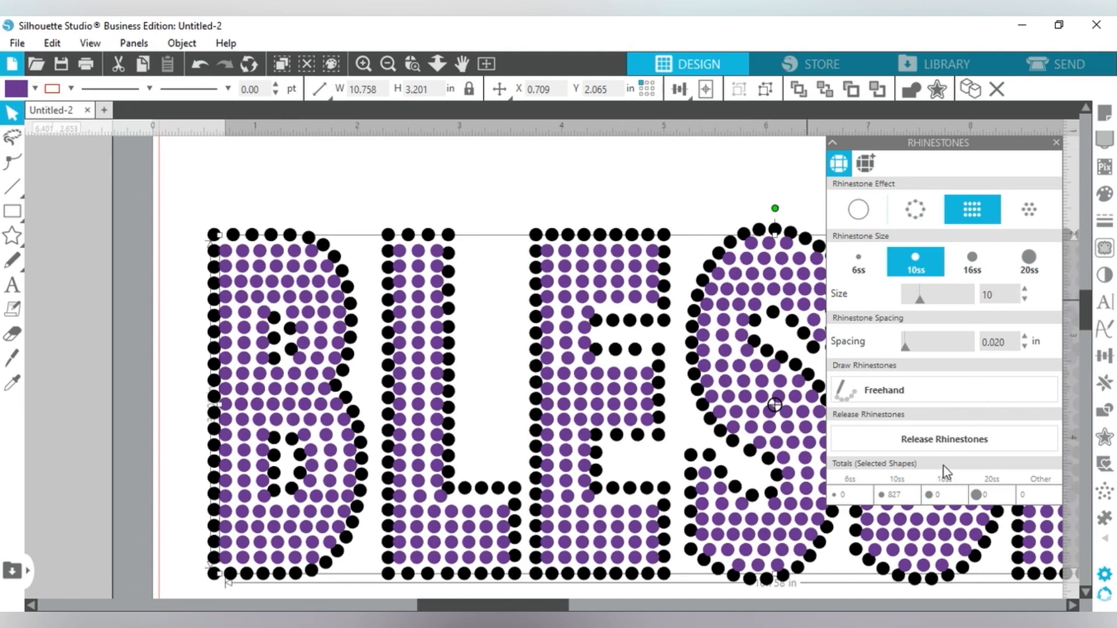
click(944, 445)
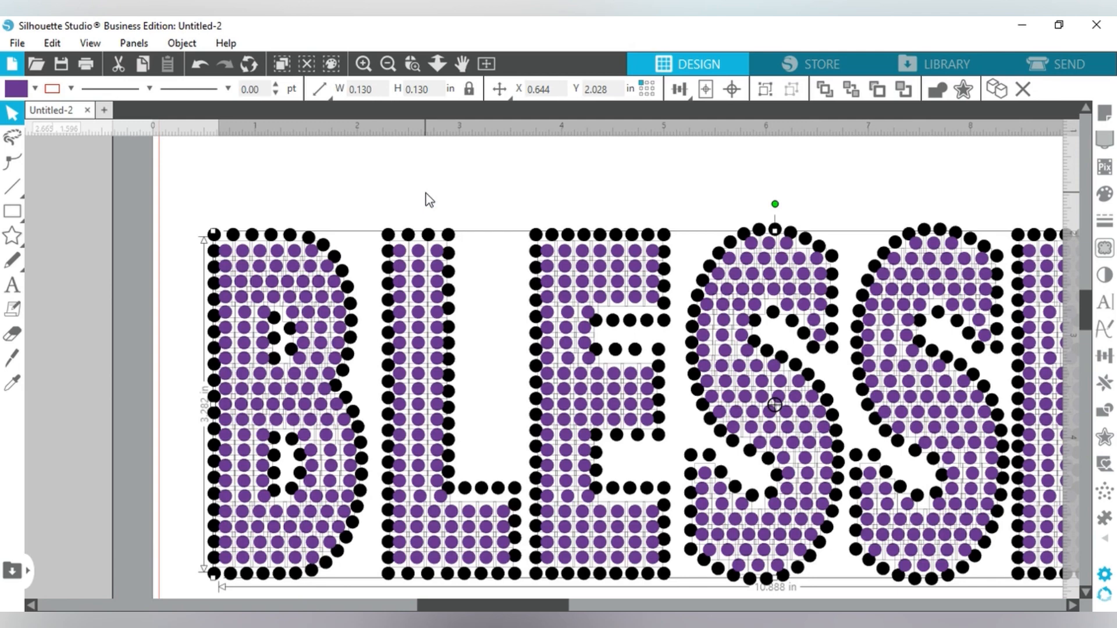
click(262, 200)
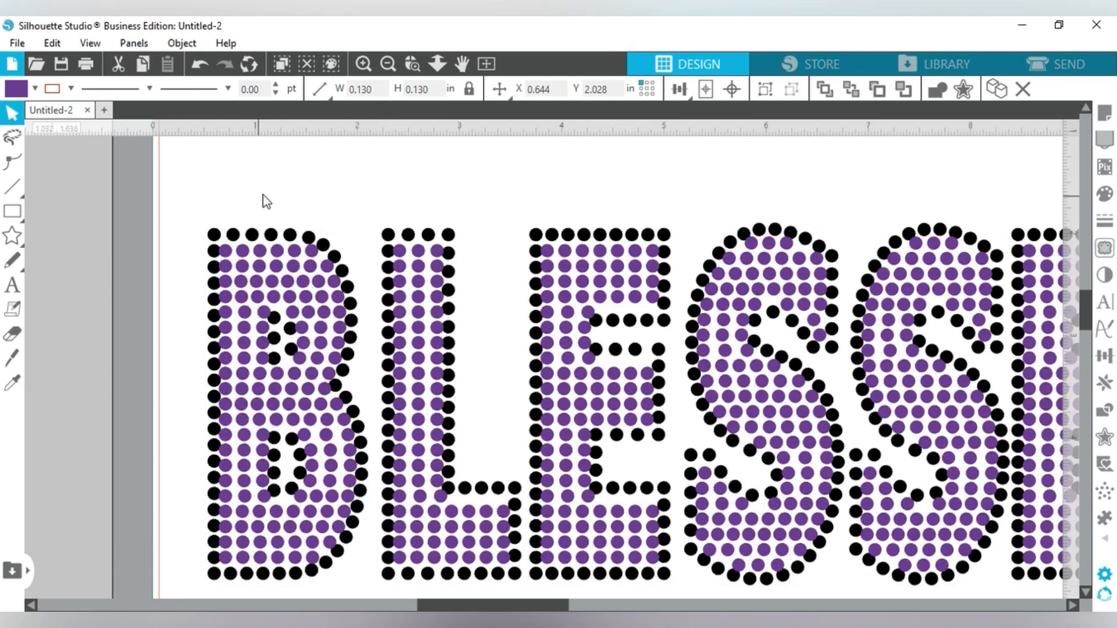
Nudge the leftmost purple stones in the top four rows of the B rightward, off the black outline
click(224, 251)
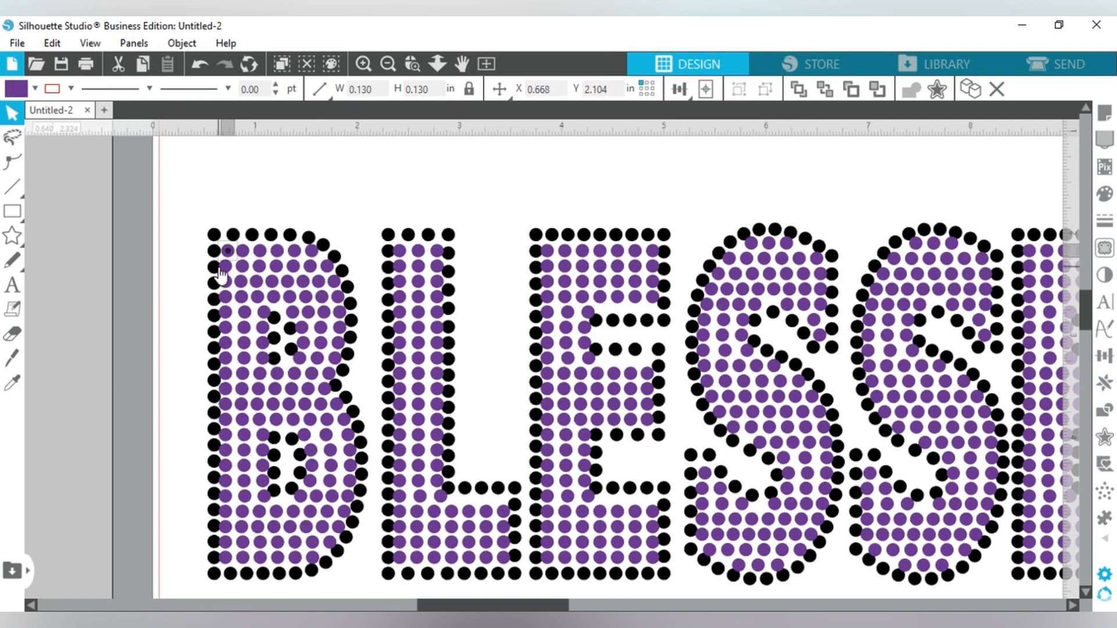
click(227, 267)
key(Right)
key(Right)
click(223, 282)
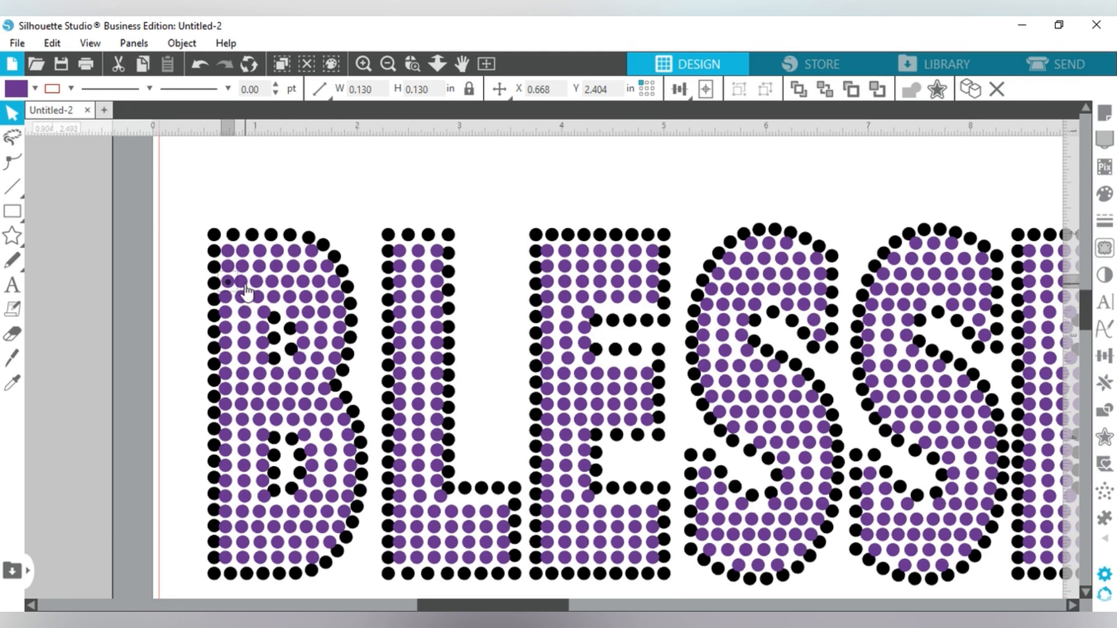
click(243, 285)
click(224, 297)
key(Right)
key(Right)
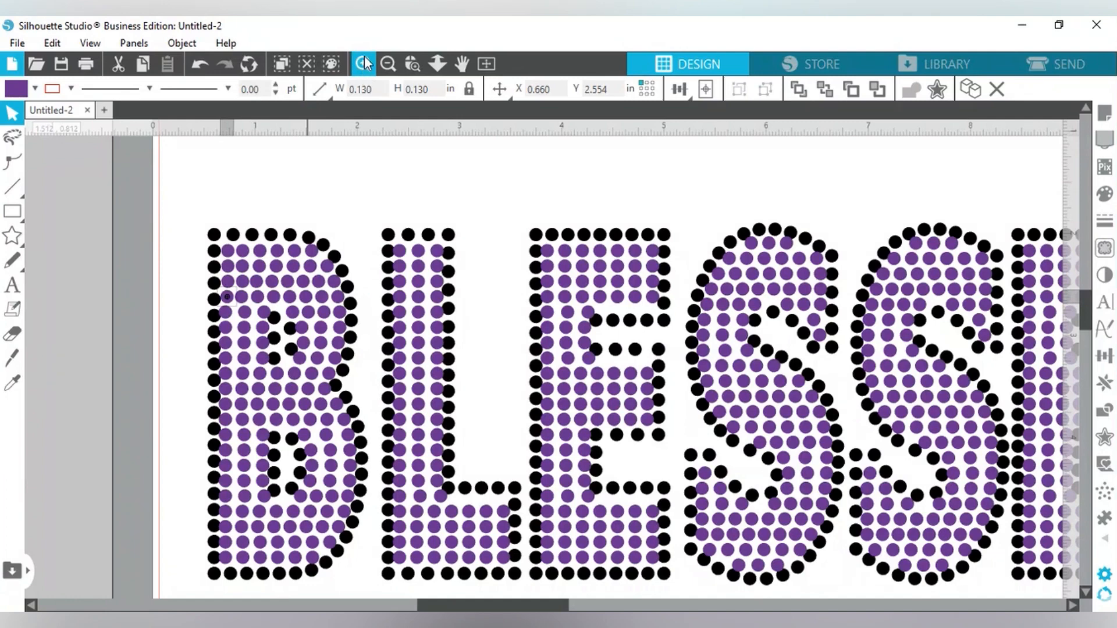
Shift the leftmost purple stones in the lower rows of the B rightward, clear of the black stem outline
click(364, 63)
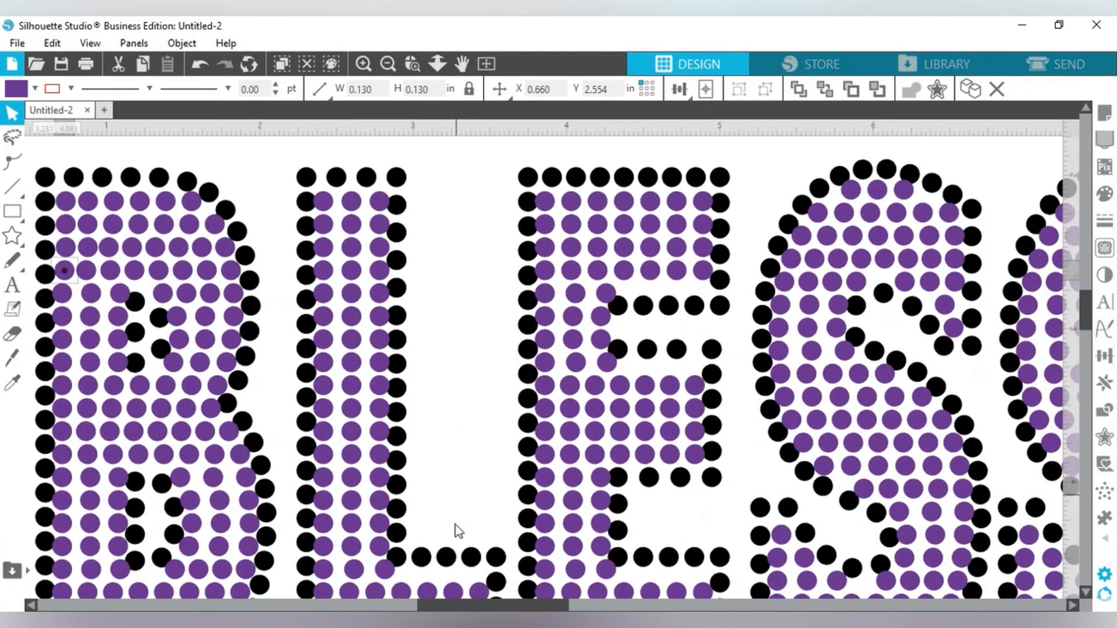
drag(425, 608, 398, 606)
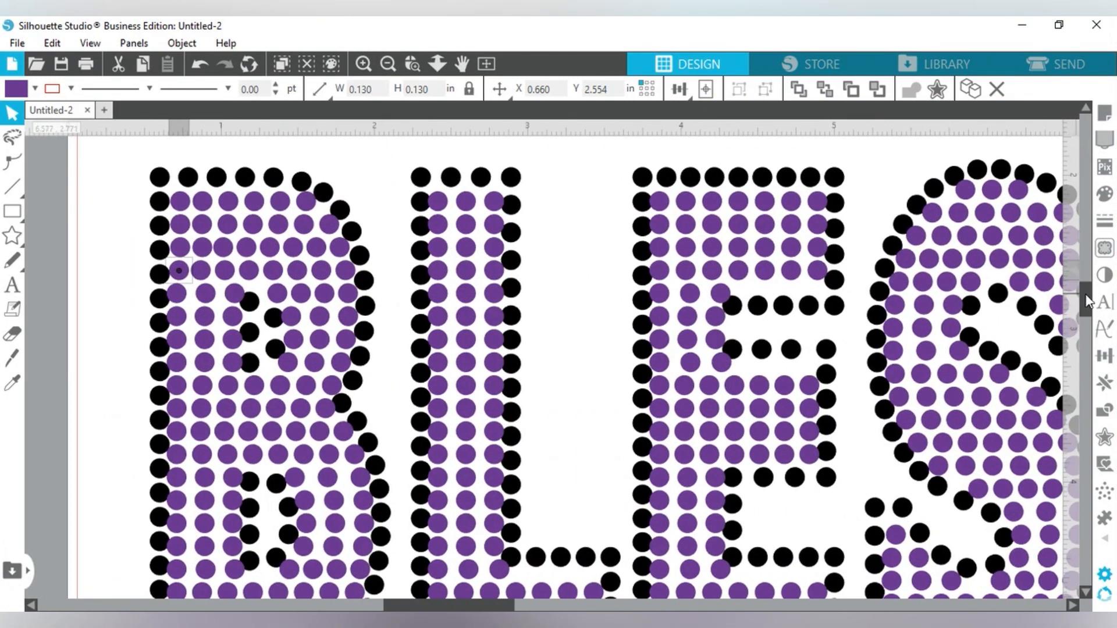
drag(1082, 294, 1082, 298)
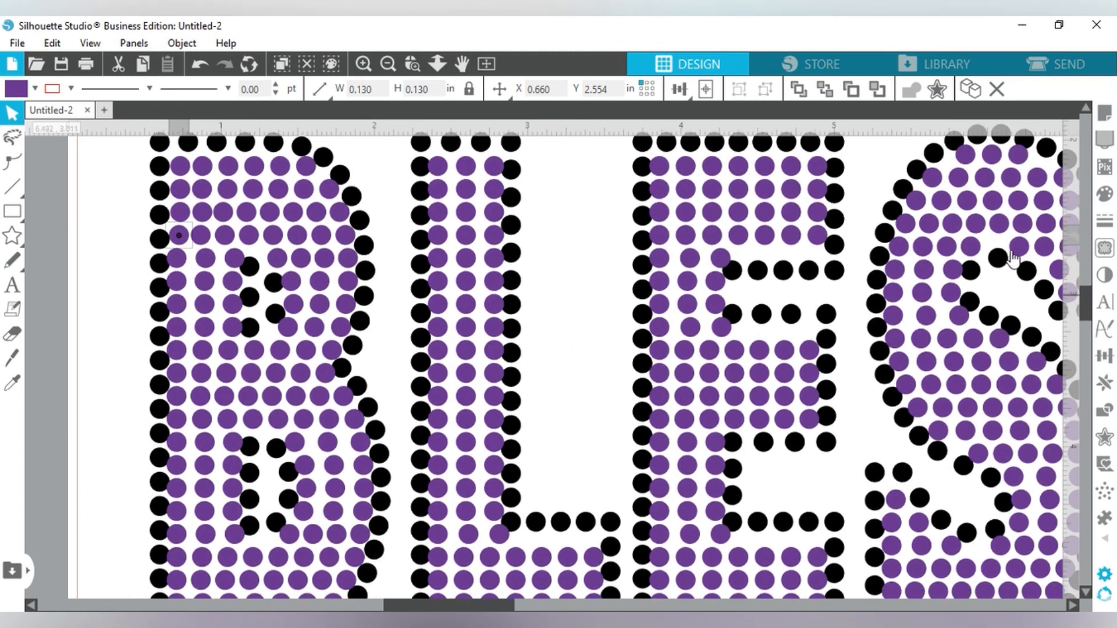
drag(184, 265, 180, 562)
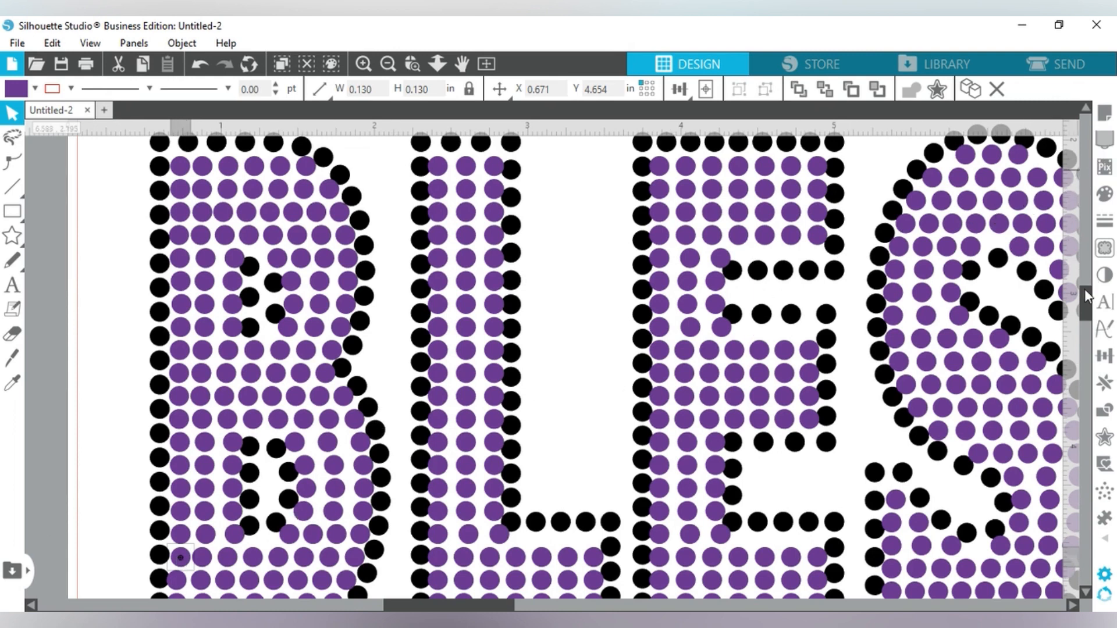
drag(1087, 296, 1089, 302)
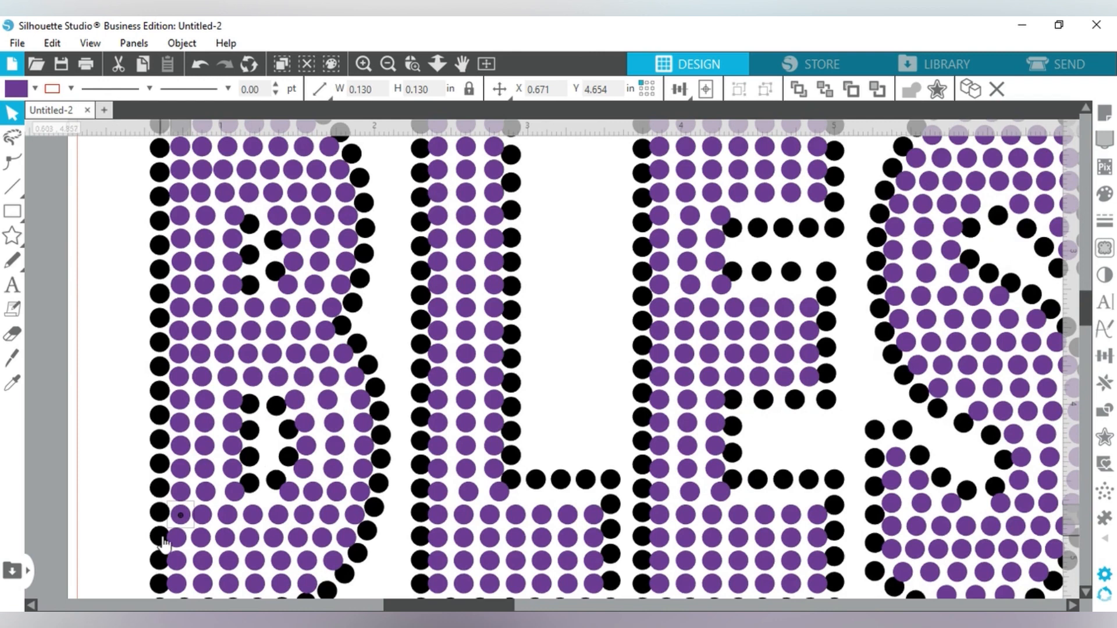
drag(179, 542, 181, 540)
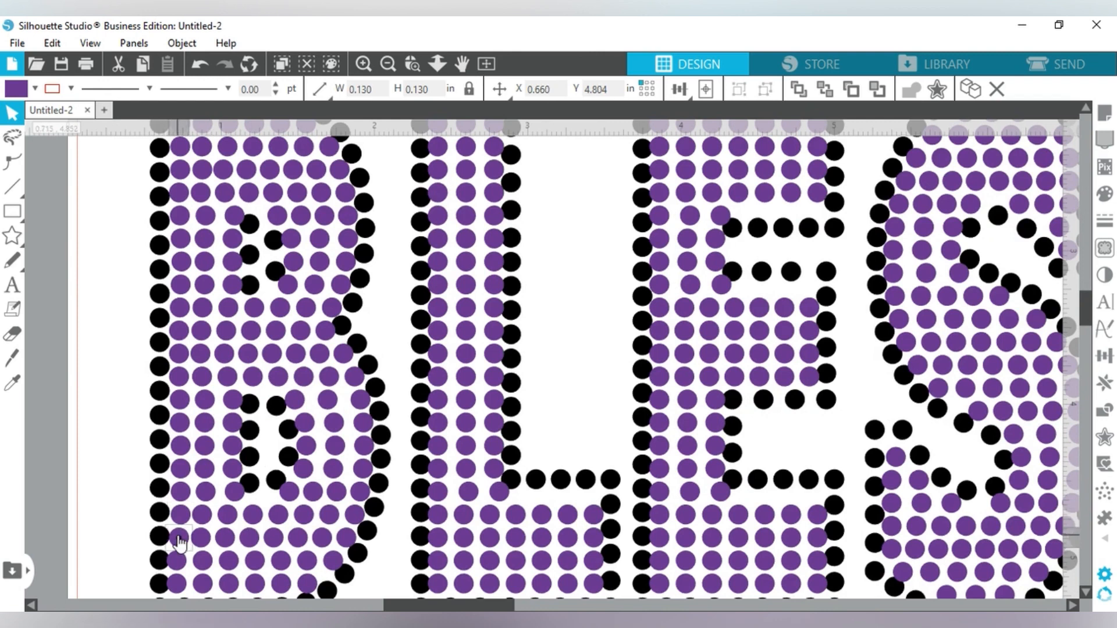
drag(180, 543, 179, 584)
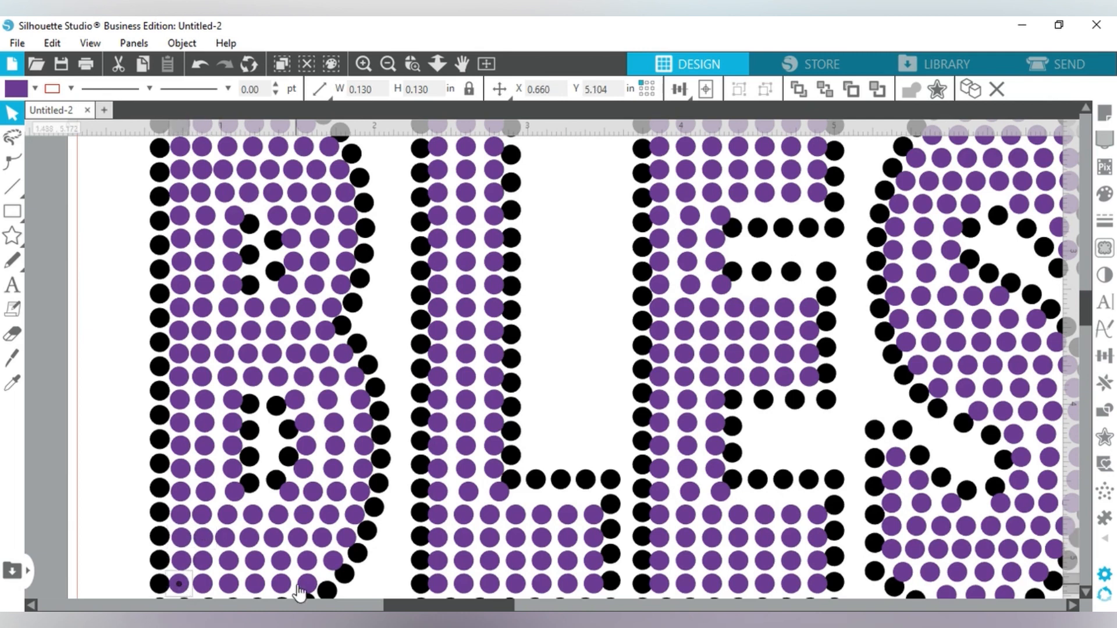
Reposition the purple stones around the B's counters and along its curved edge so they clear the black outline
drag(299, 590, 233, 222)
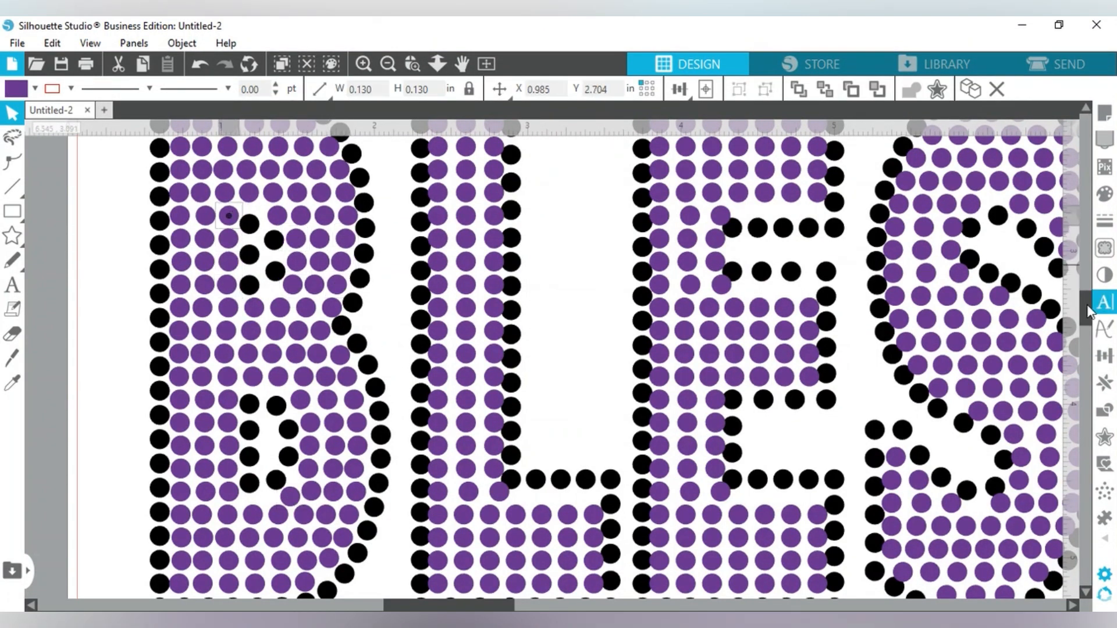
drag(1087, 306, 1088, 297)
click(305, 202)
drag(306, 203, 304, 204)
drag(330, 225, 336, 248)
drag(316, 249, 343, 271)
click(348, 296)
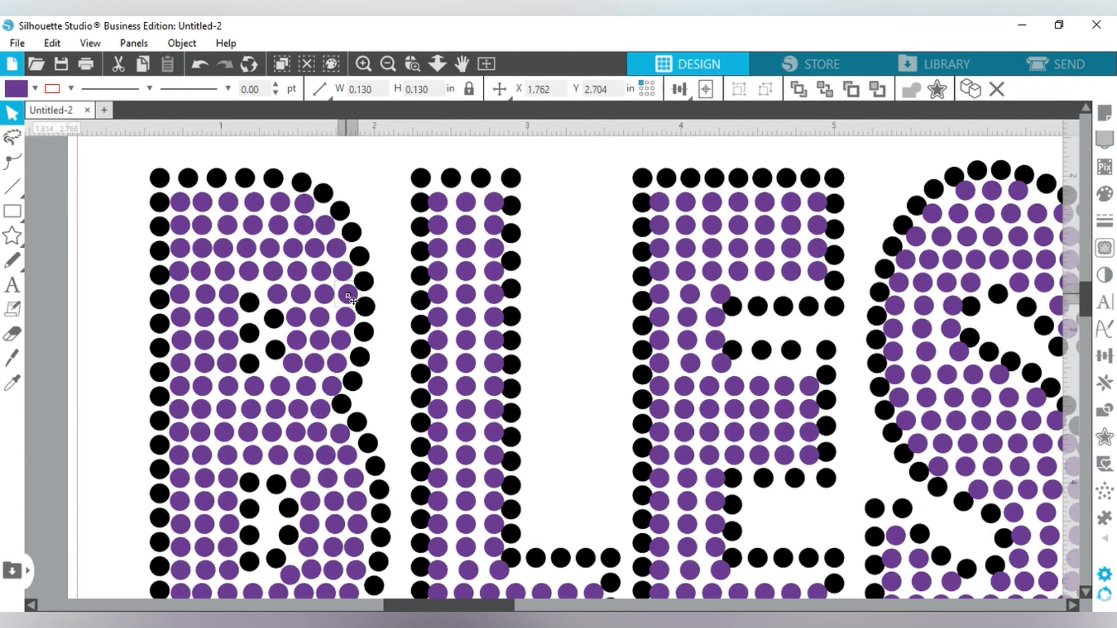
drag(278, 295, 275, 295)
drag(302, 295, 324, 295)
drag(350, 295, 344, 318)
Fine-tune the purple stones at the B's upper-left corner, narrow waist and fourth row for even spacing
click(184, 206)
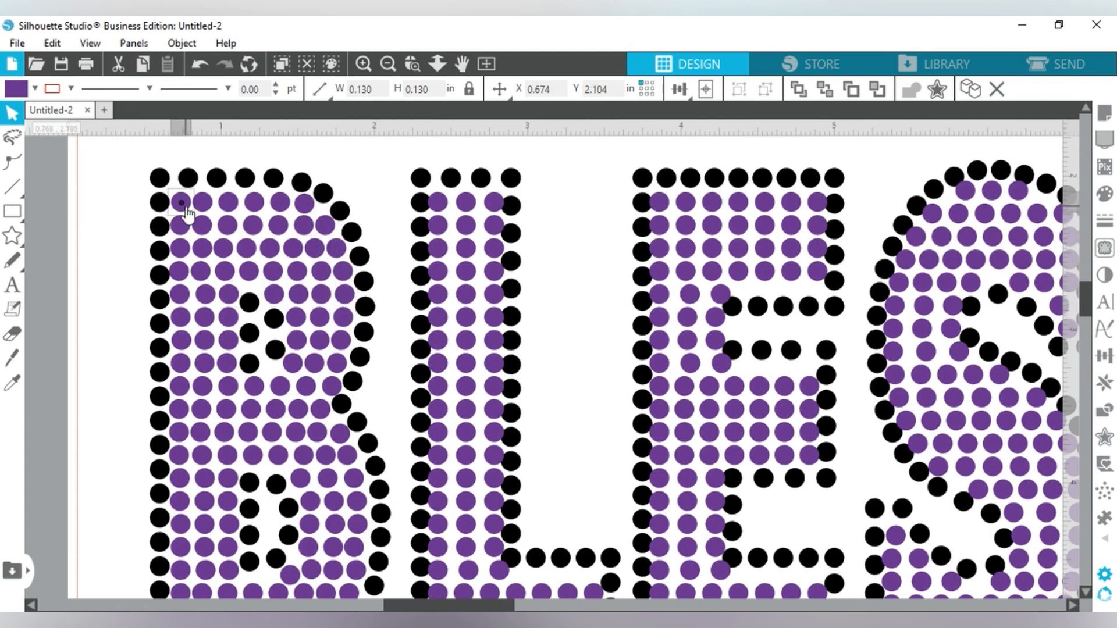
drag(187, 214, 335, 398)
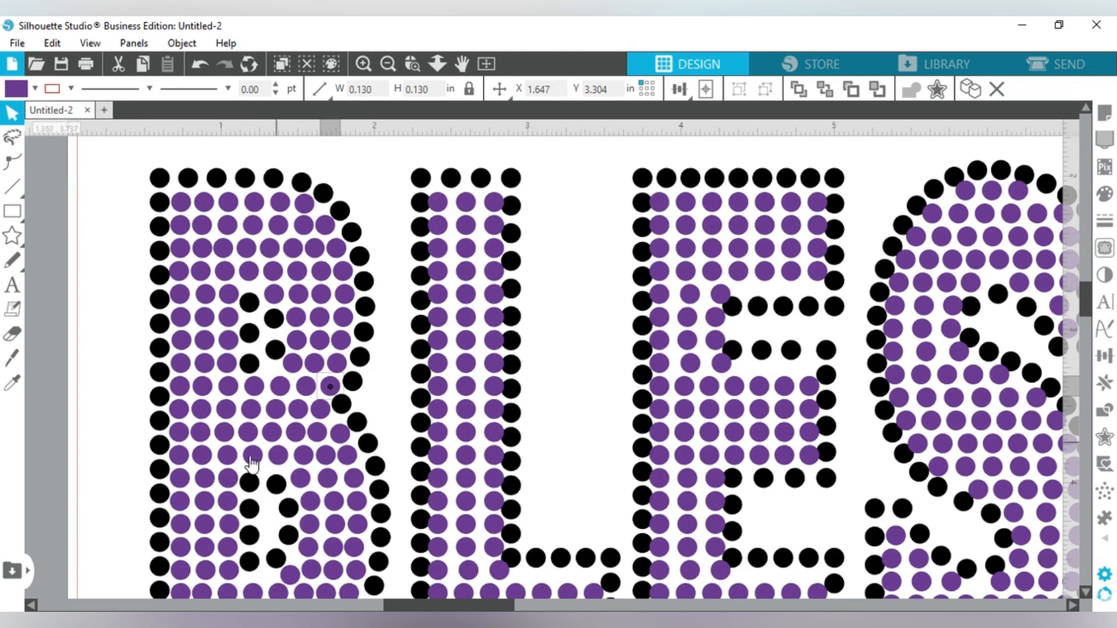
drag(1087, 300, 1086, 308)
click(341, 370)
key(Left)
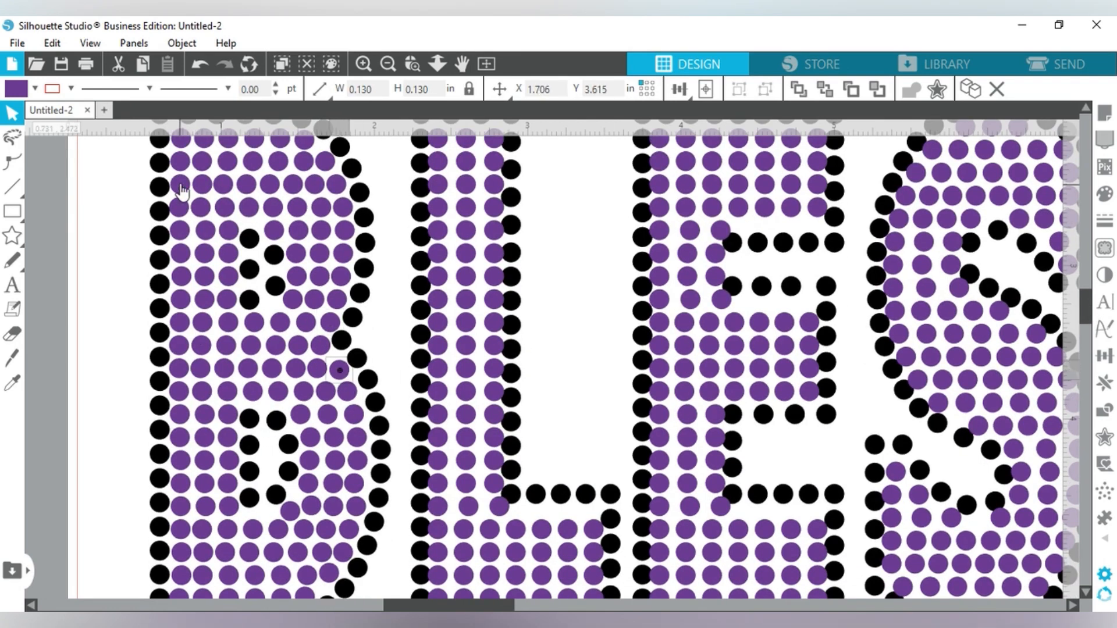
click(203, 209)
scroll(391, 315, up, 1)
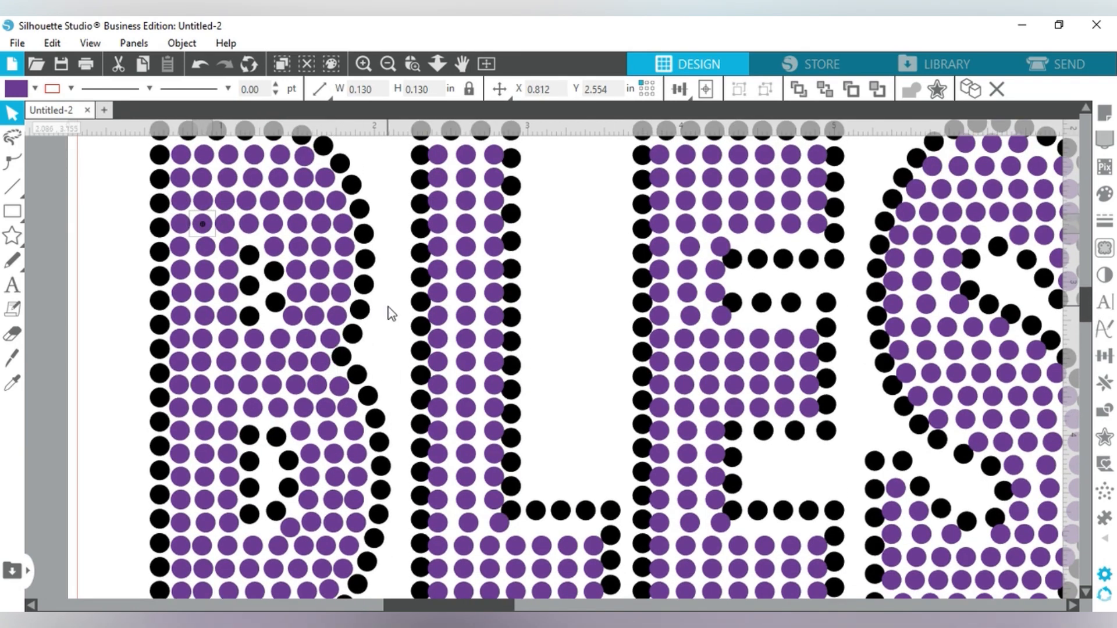
Examine the B's adjusted purple stones against its black outline and compare them with the other letters of BLESSED
scroll(391, 314, down, 4)
click(181, 549)
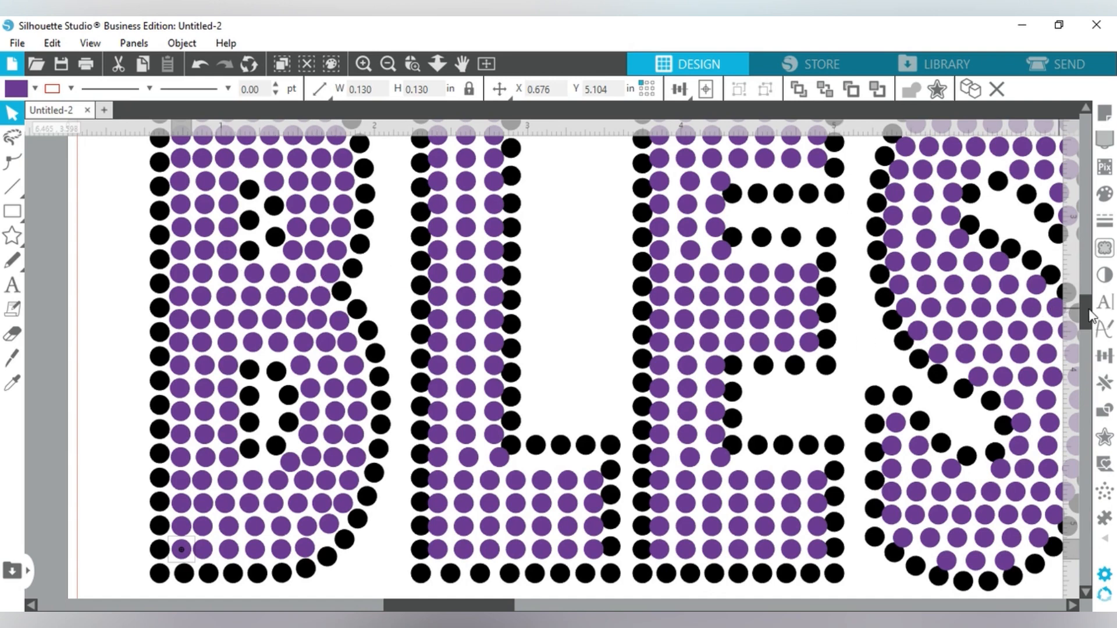
scroll(1085, 306, up, 3)
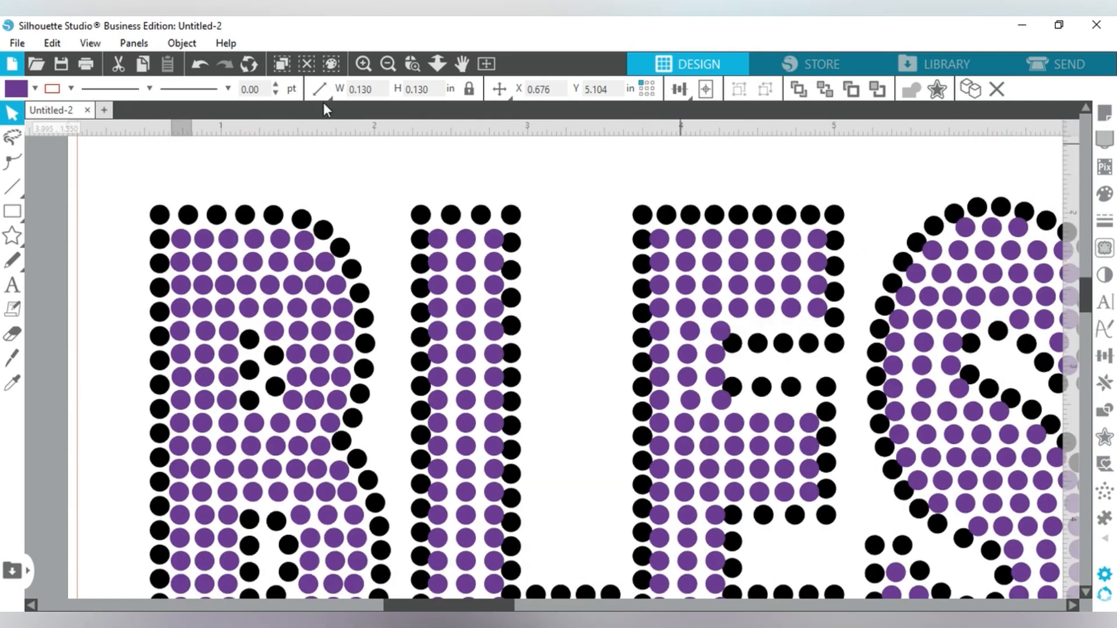
click(388, 63)
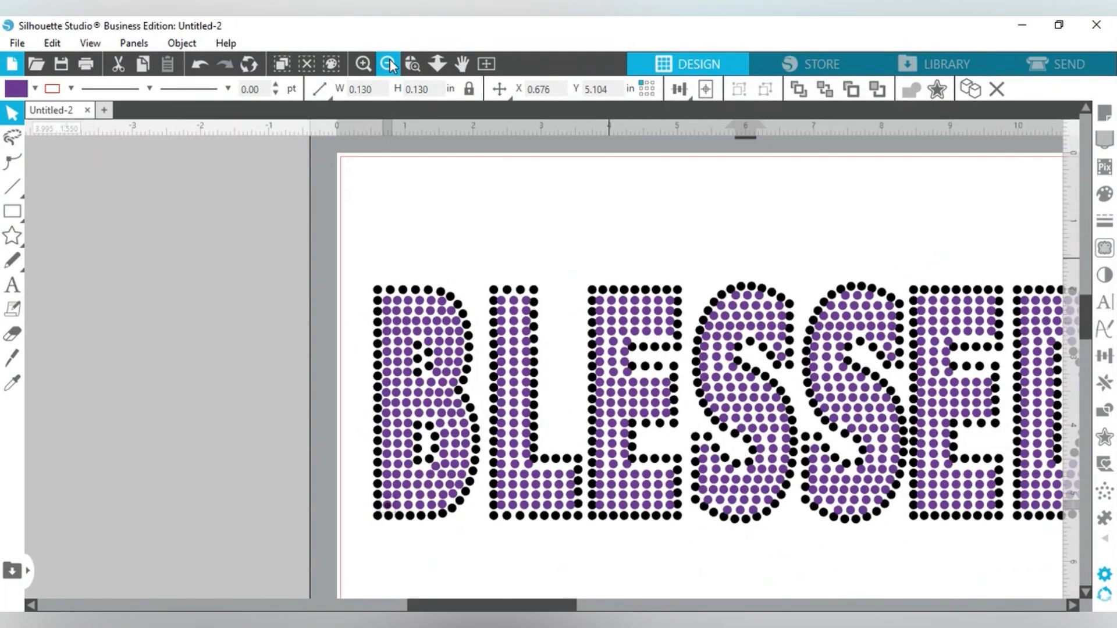
click(390, 64)
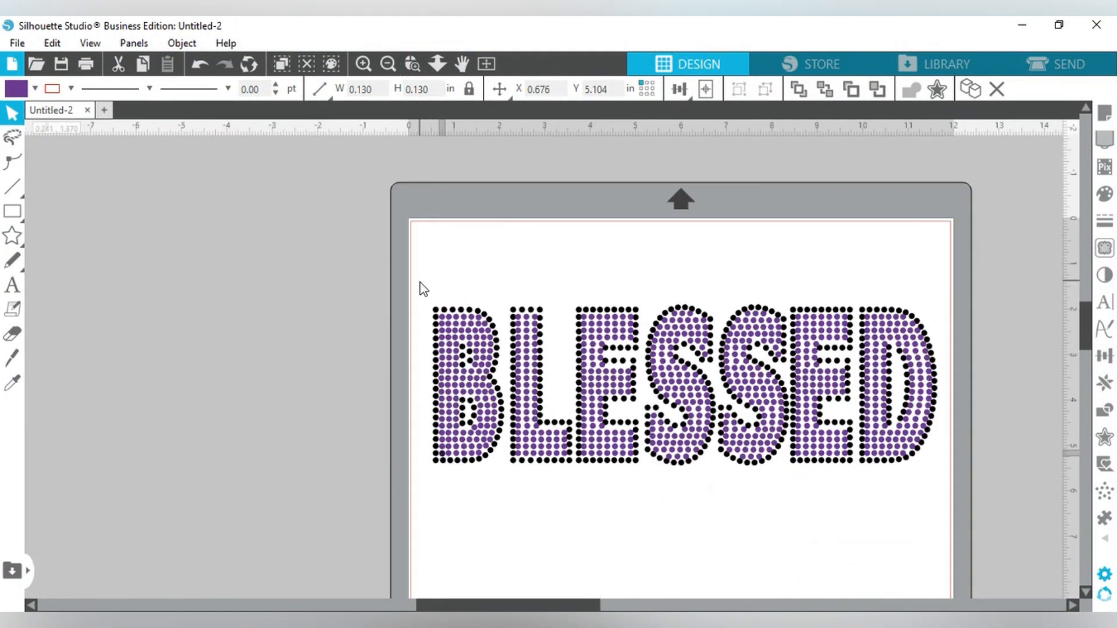
drag(419, 280, 941, 479)
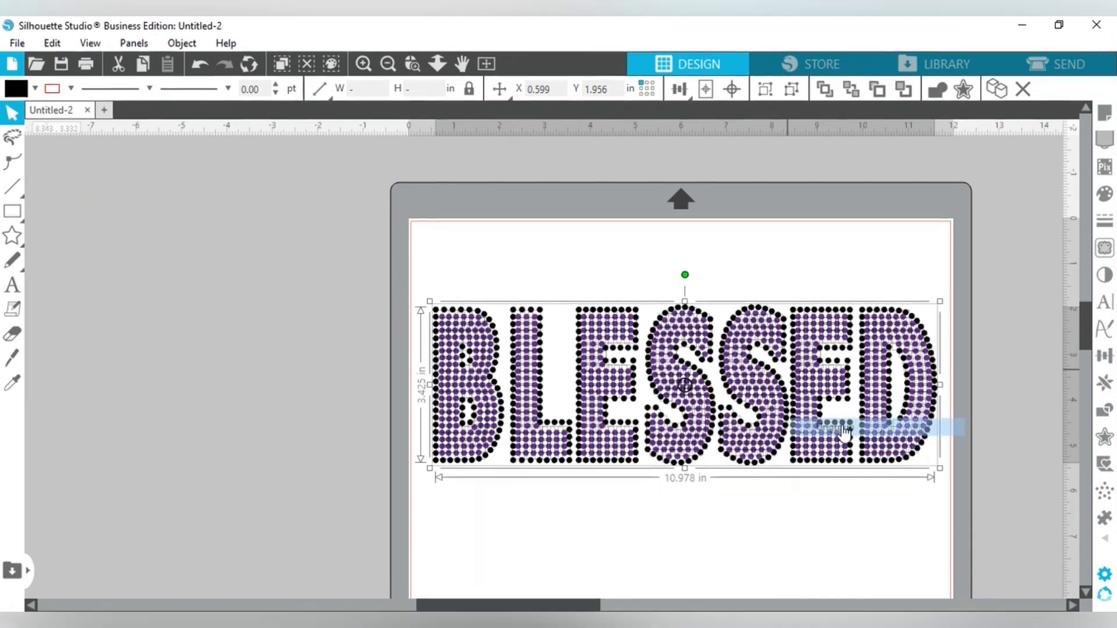
click(674, 551)
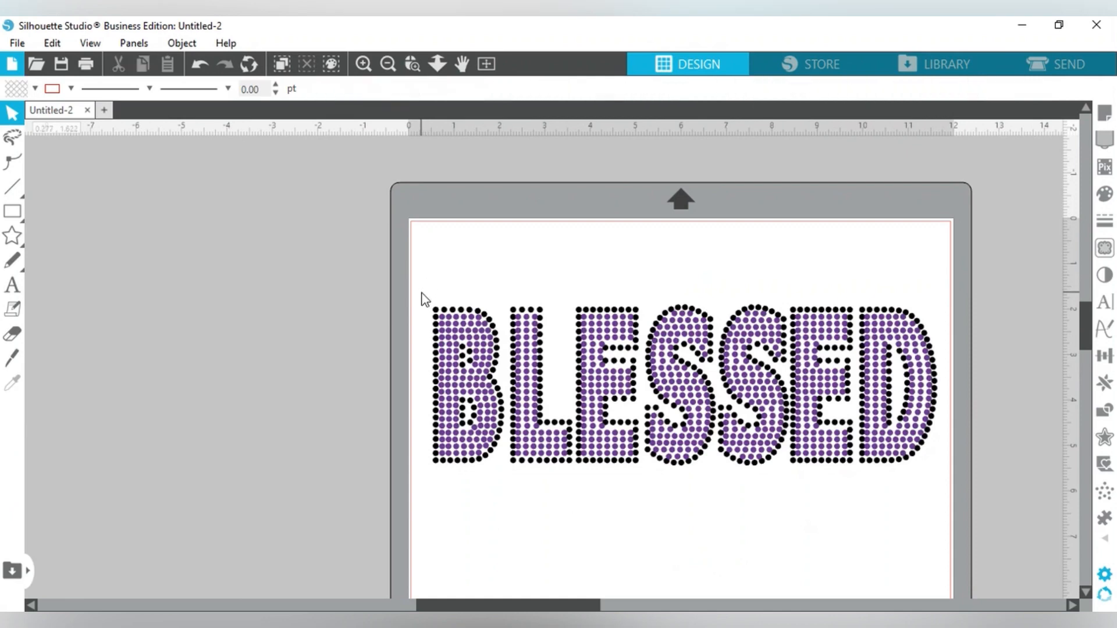
click(437, 311)
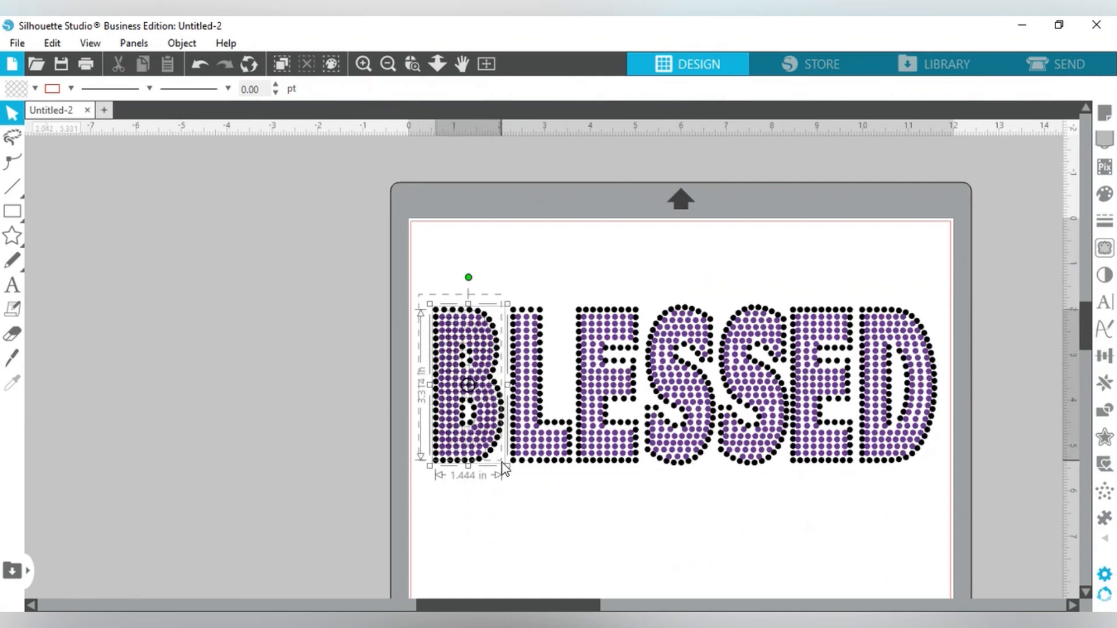
drag(501, 463, 502, 463)
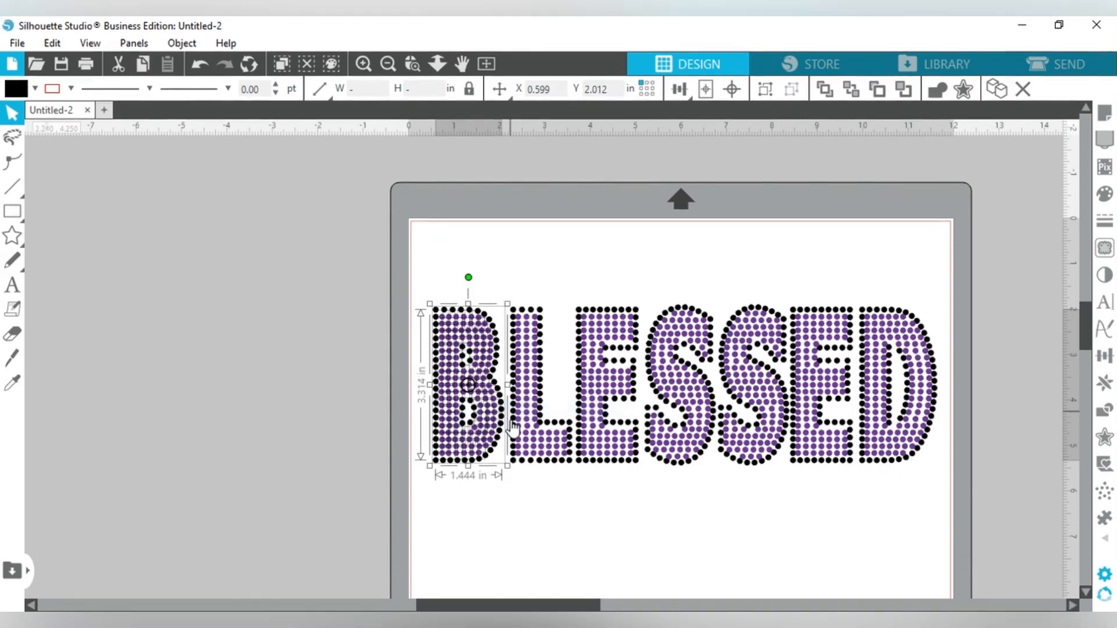
click(579, 528)
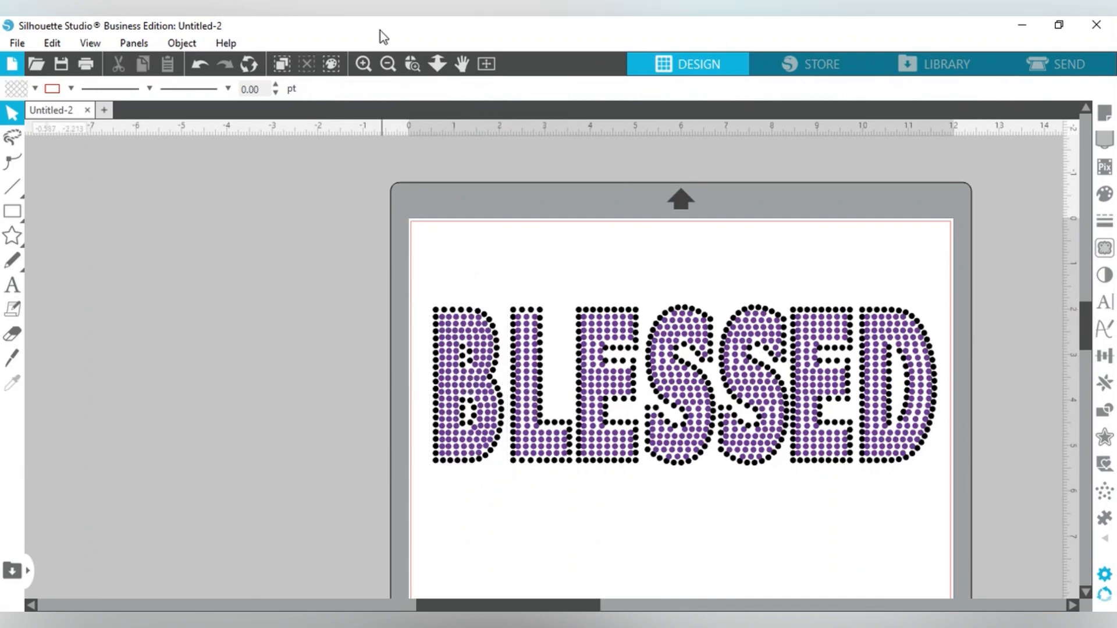
click(362, 64)
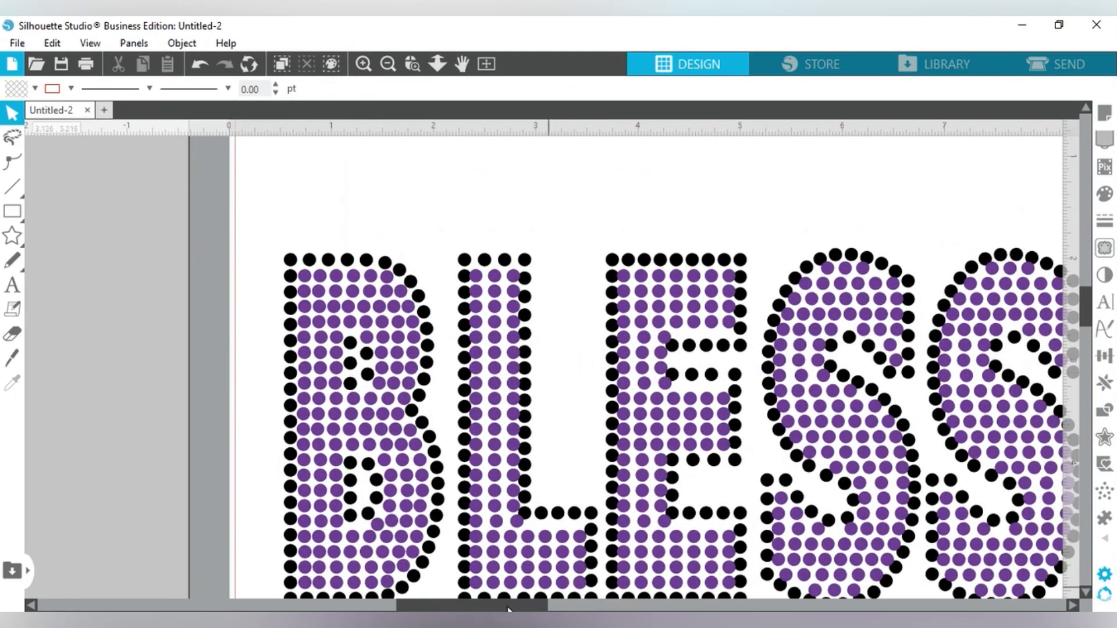
drag(508, 608, 511, 608)
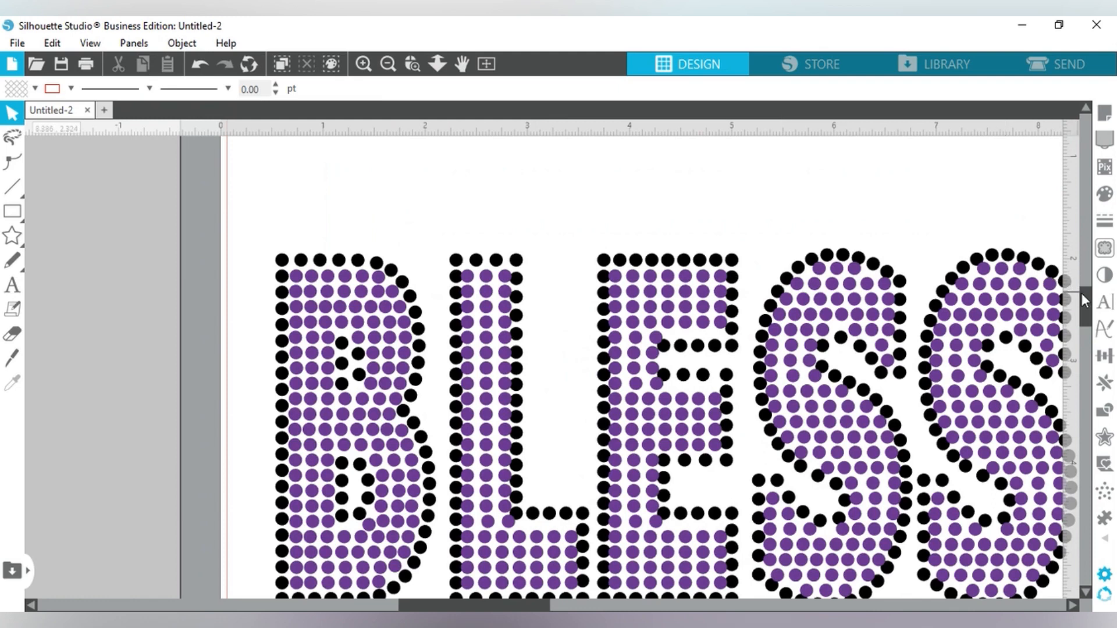
drag(1087, 302, 1087, 308)
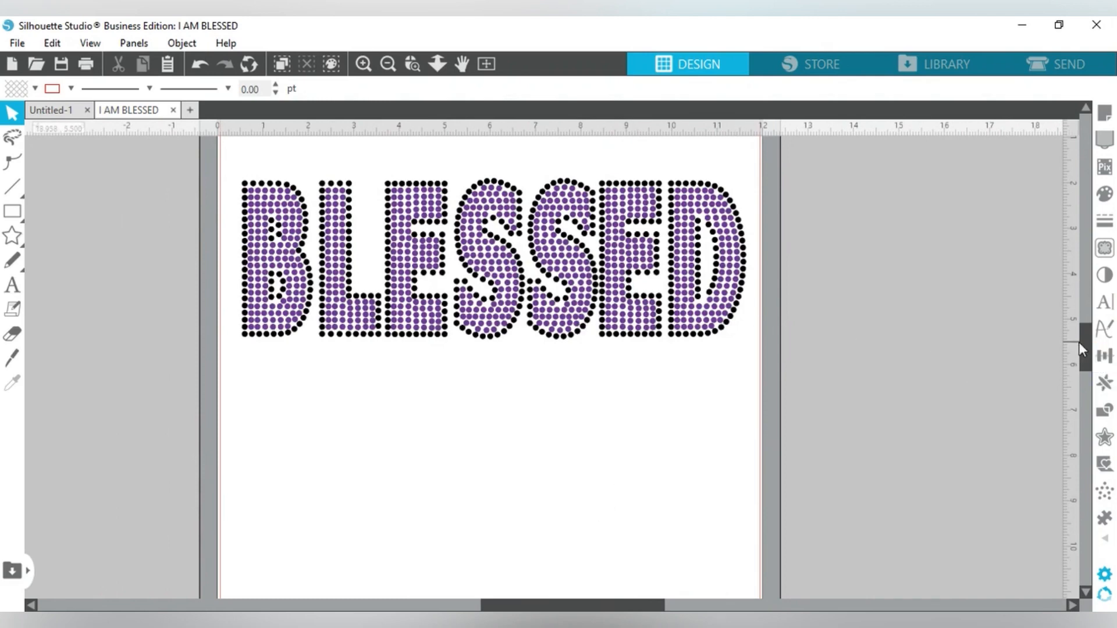
Paste a copy of a purple stone and place it in the gap below the black hook outline of the second S
drag(1083, 344, 1083, 329)
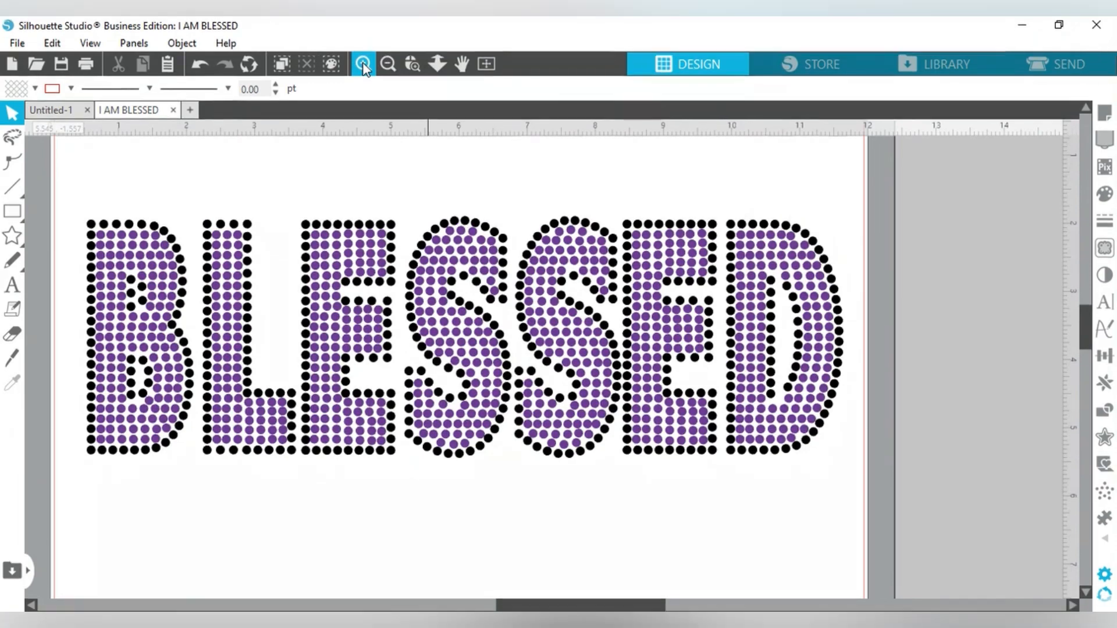
click(363, 71)
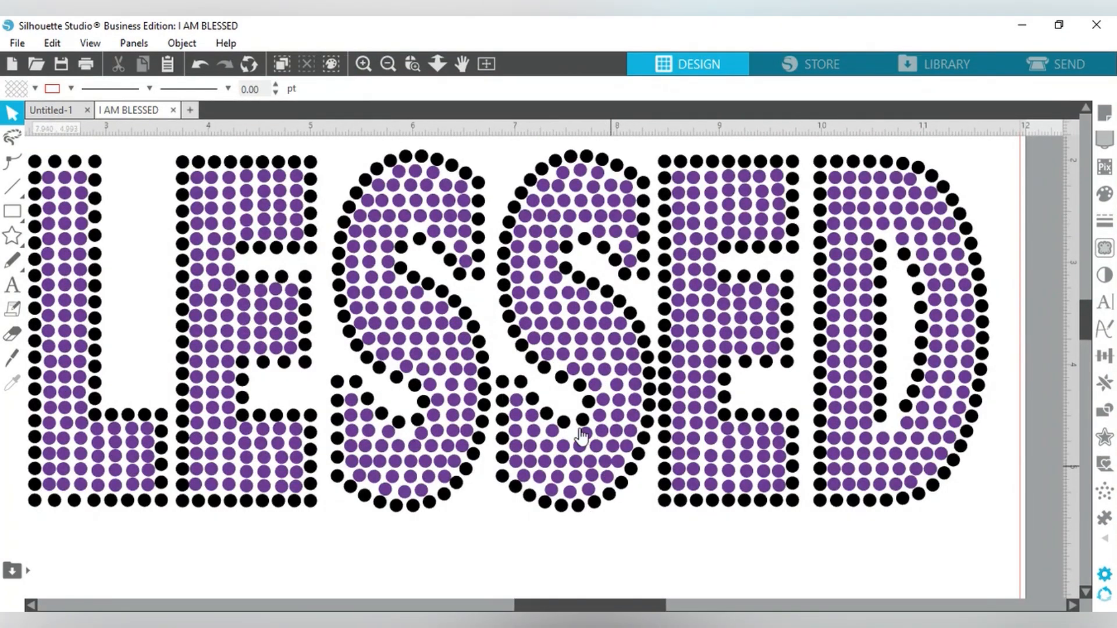
click(620, 370)
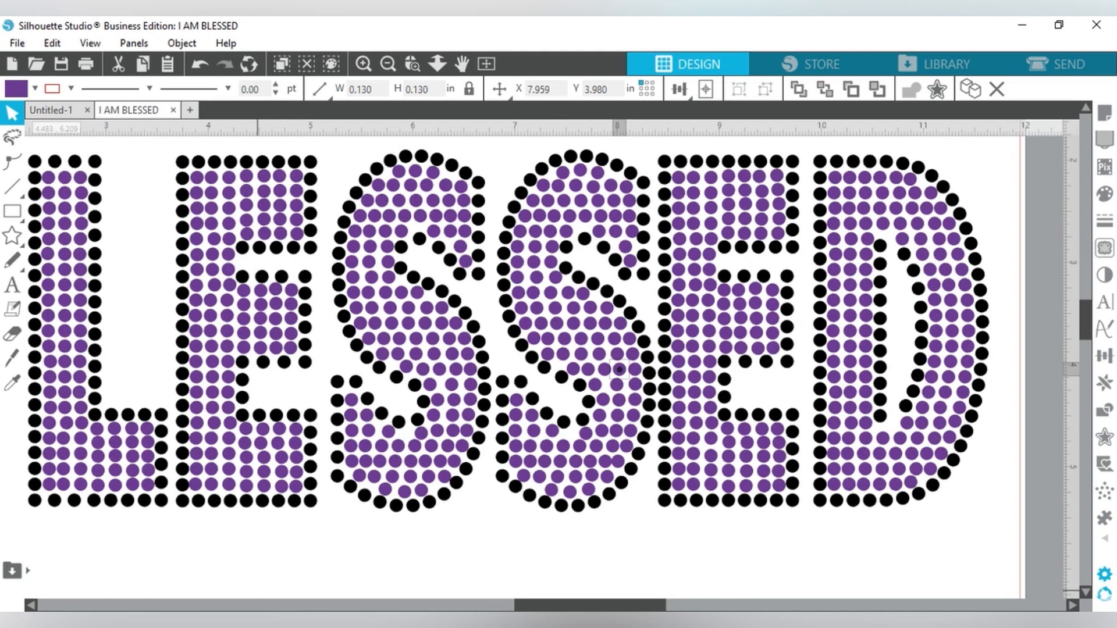
click(550, 434)
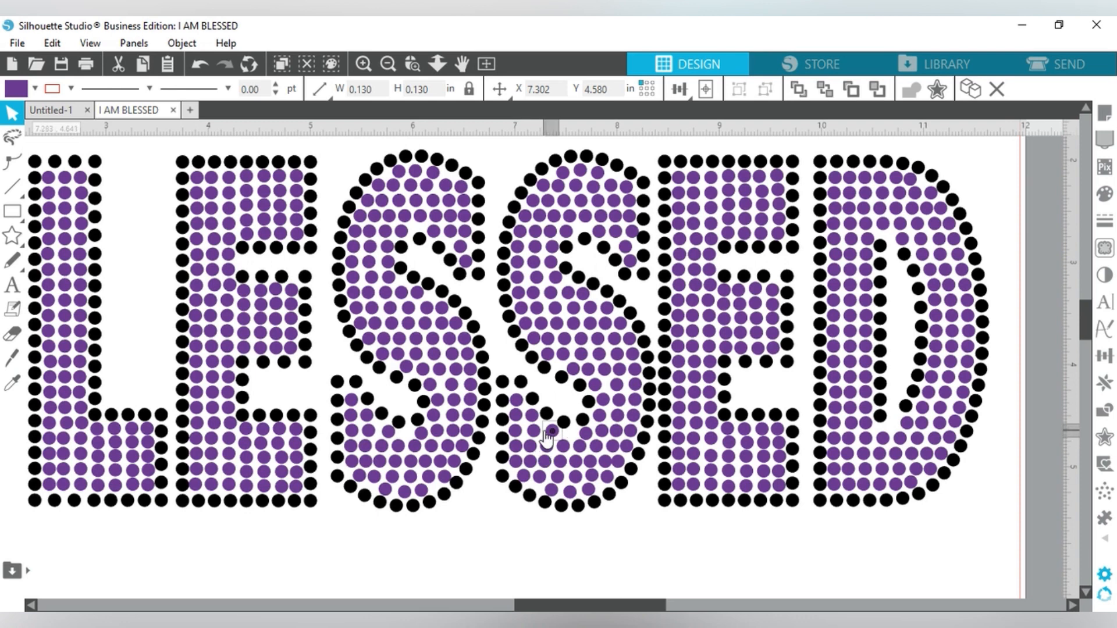
key(i)
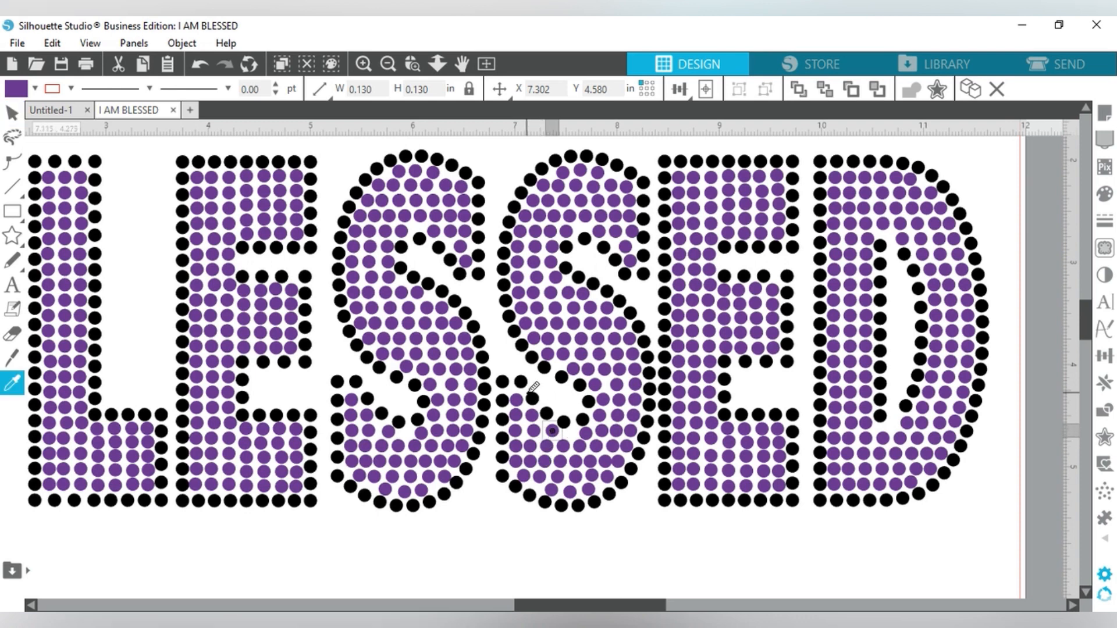
key(v)
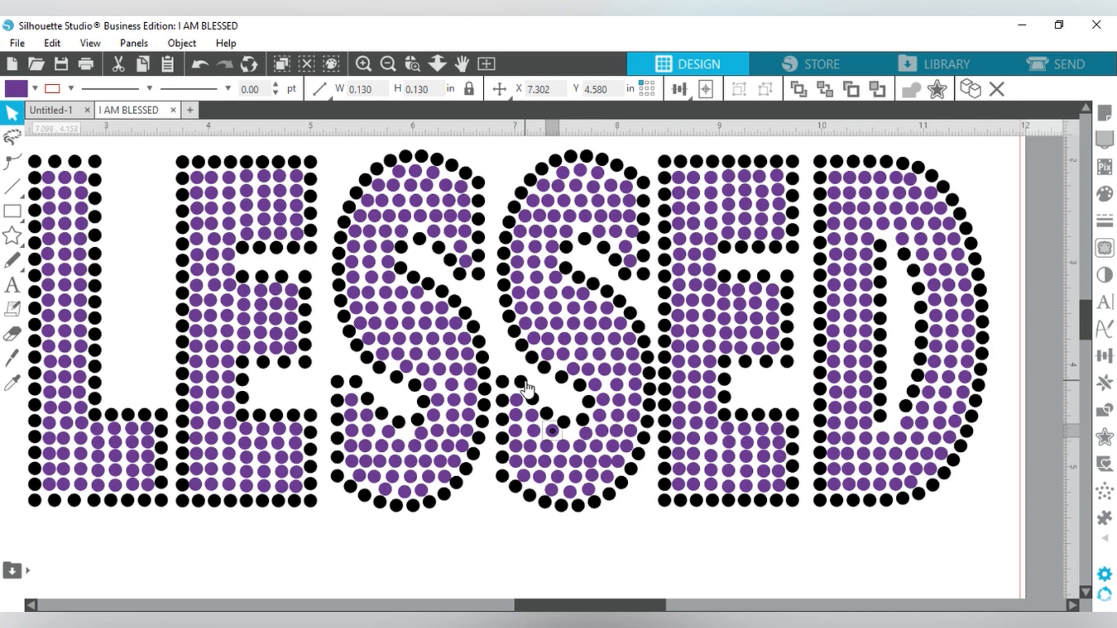
key(ctrl+v)
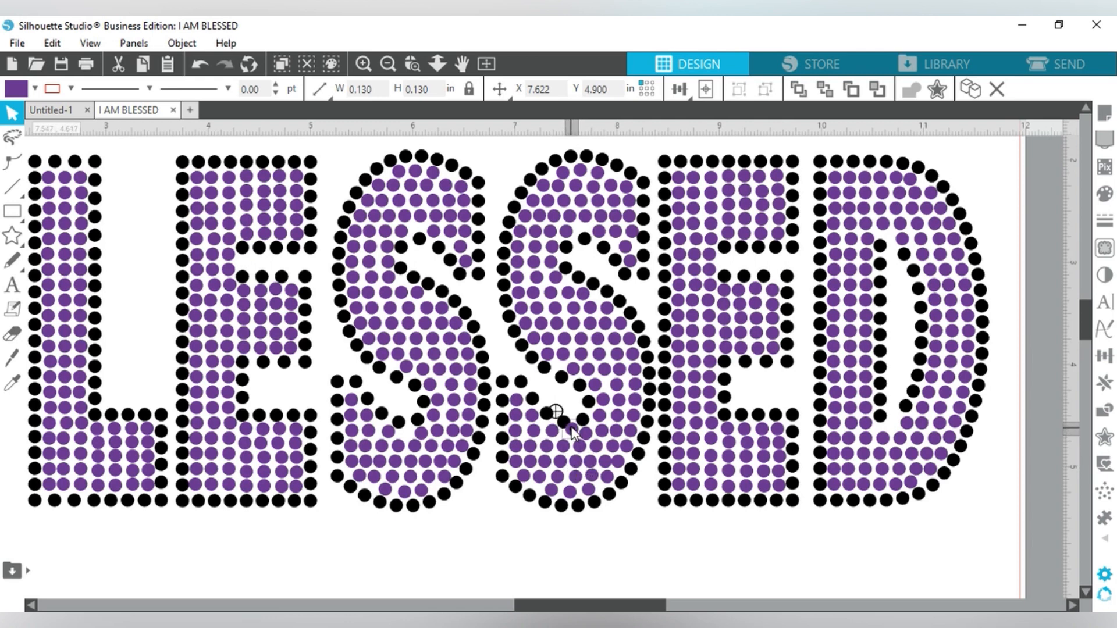
drag(568, 433, 568, 434)
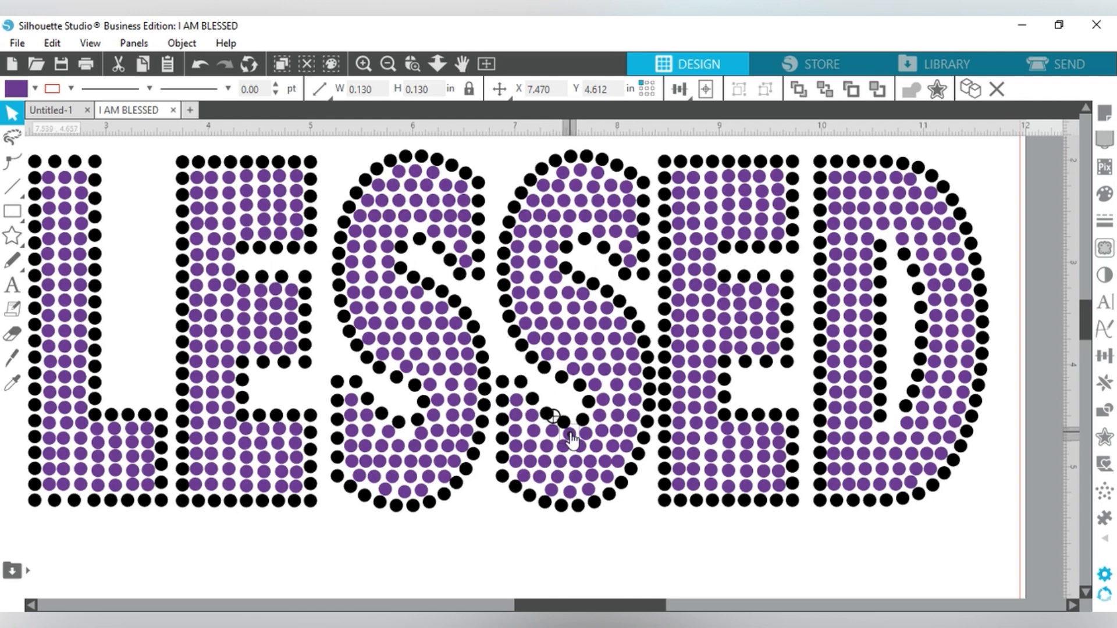
drag(572, 441, 573, 442)
click(585, 550)
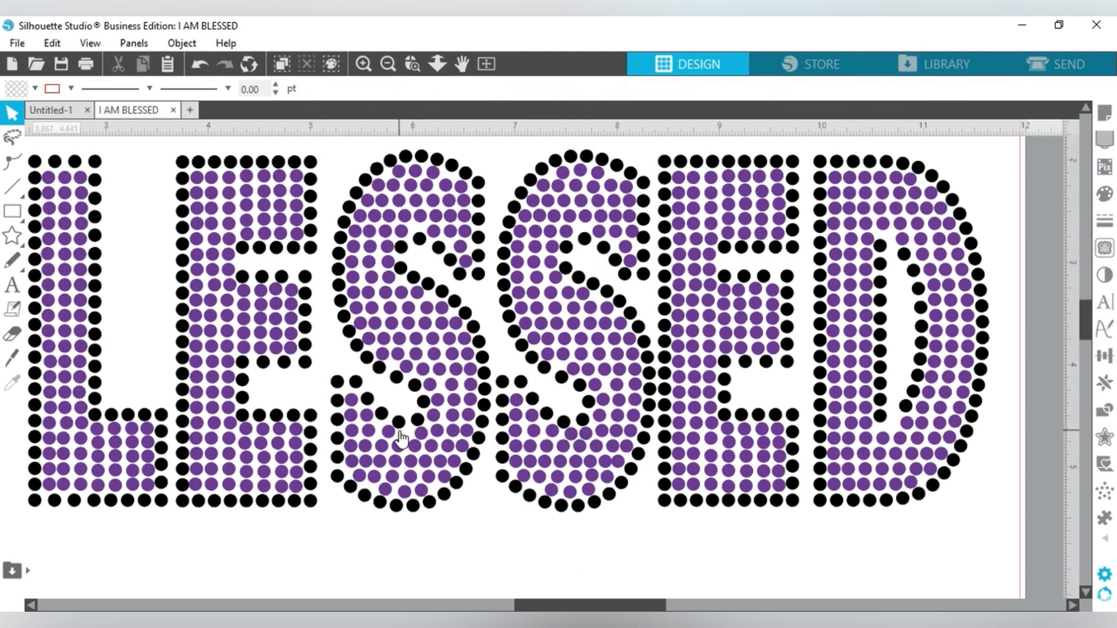
Add another purple stone copy to the matching gap below the black hook outline of the first S
drag(400, 437, 615, 486)
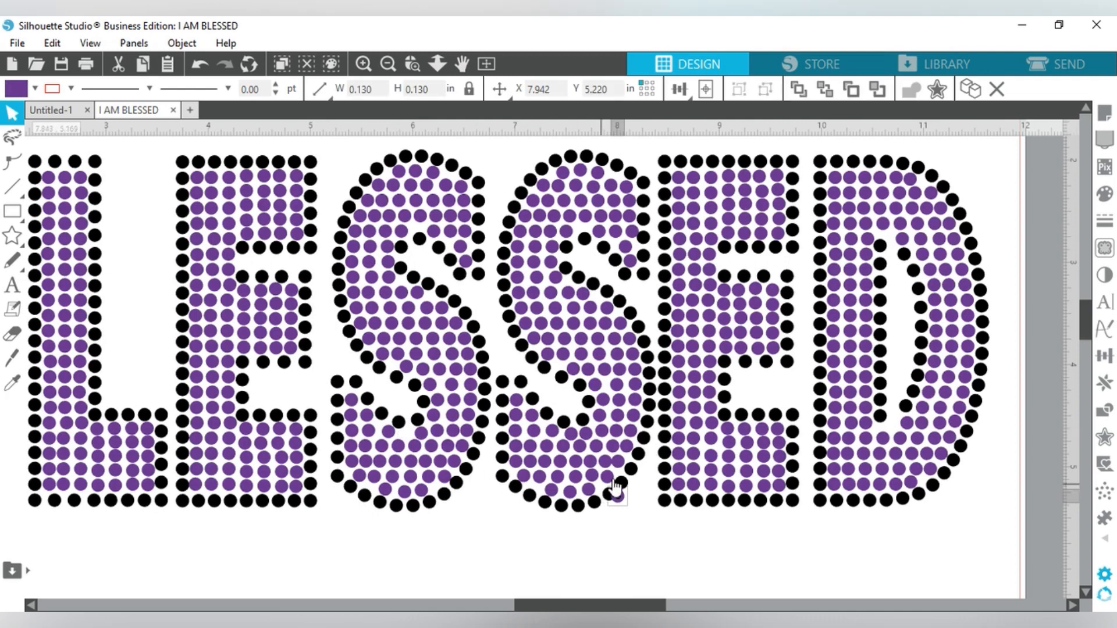
click(634, 523)
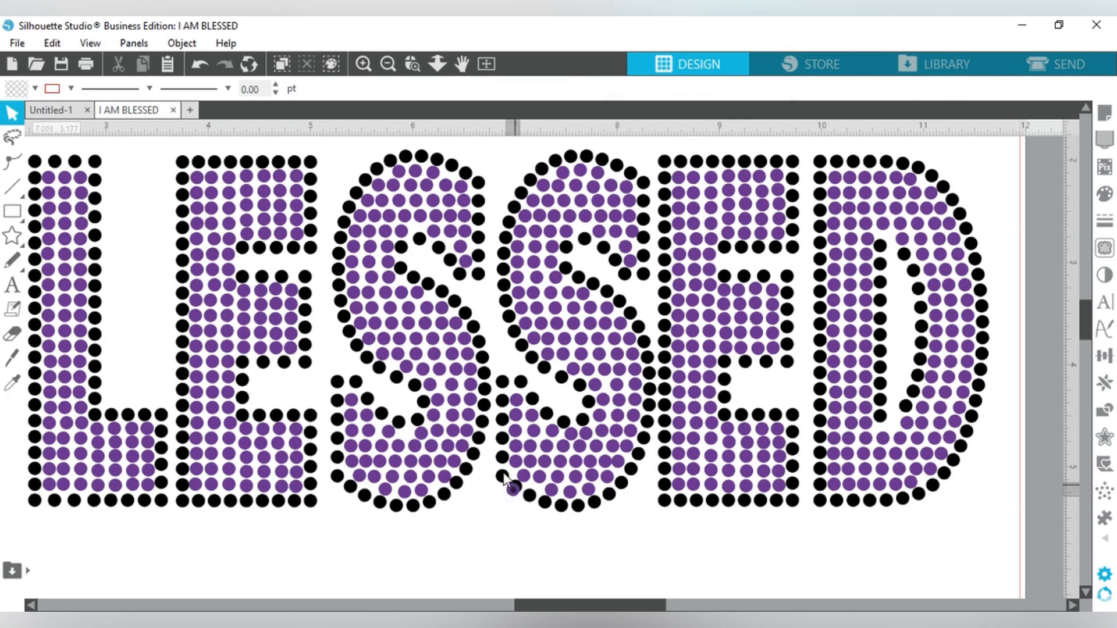
click(410, 427)
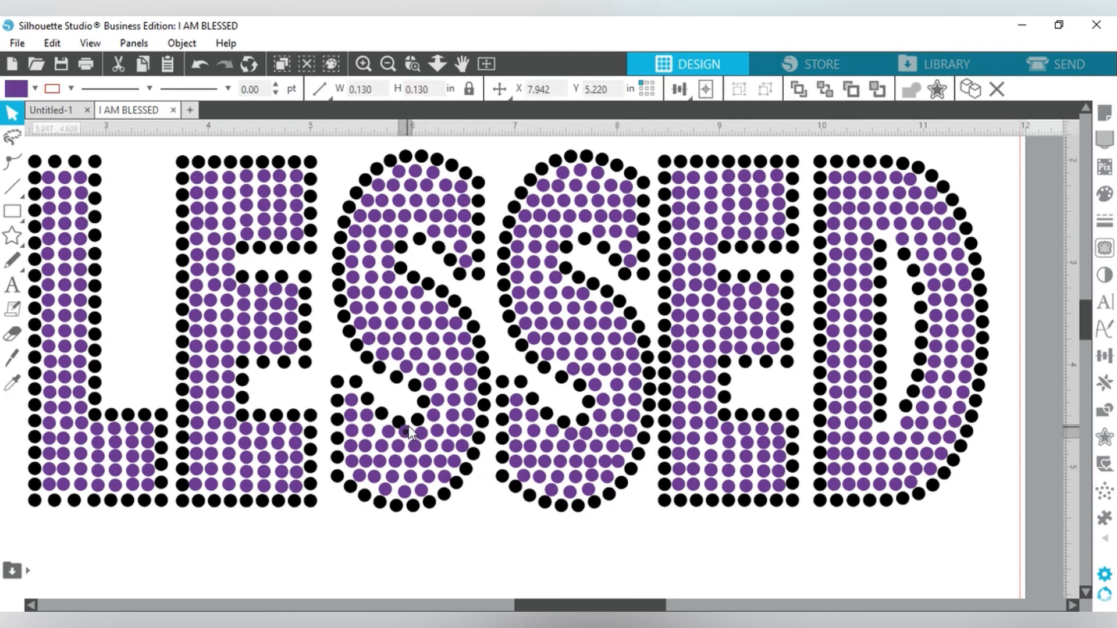
drag(408, 427, 410, 429)
click(492, 578)
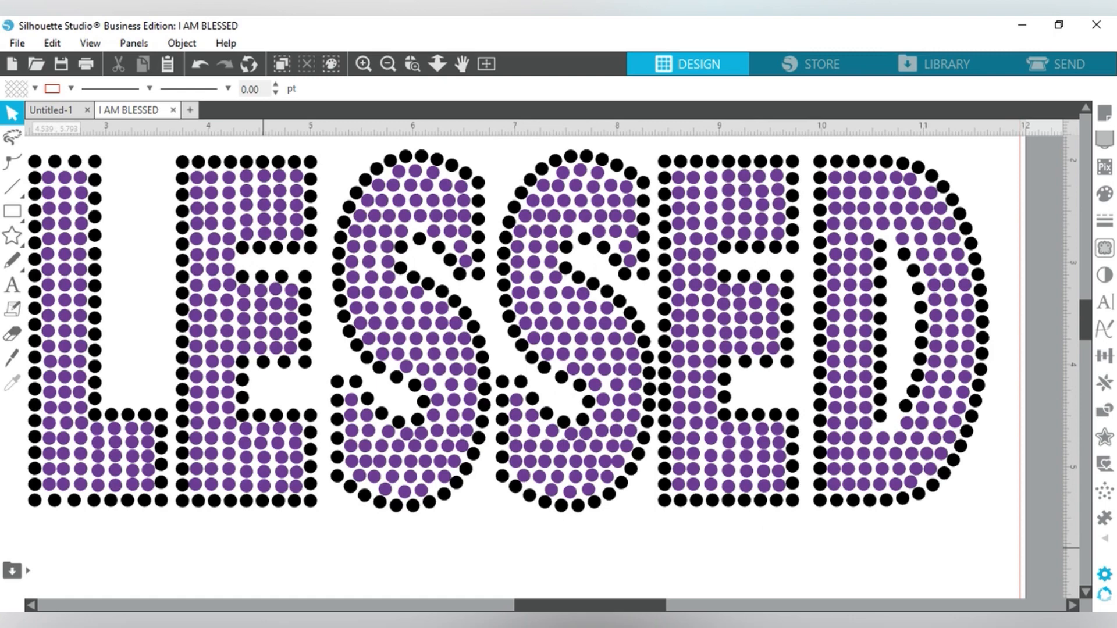
Select the black outlines of all seven letters of BLESSED and group them together
drag(544, 605, 441, 603)
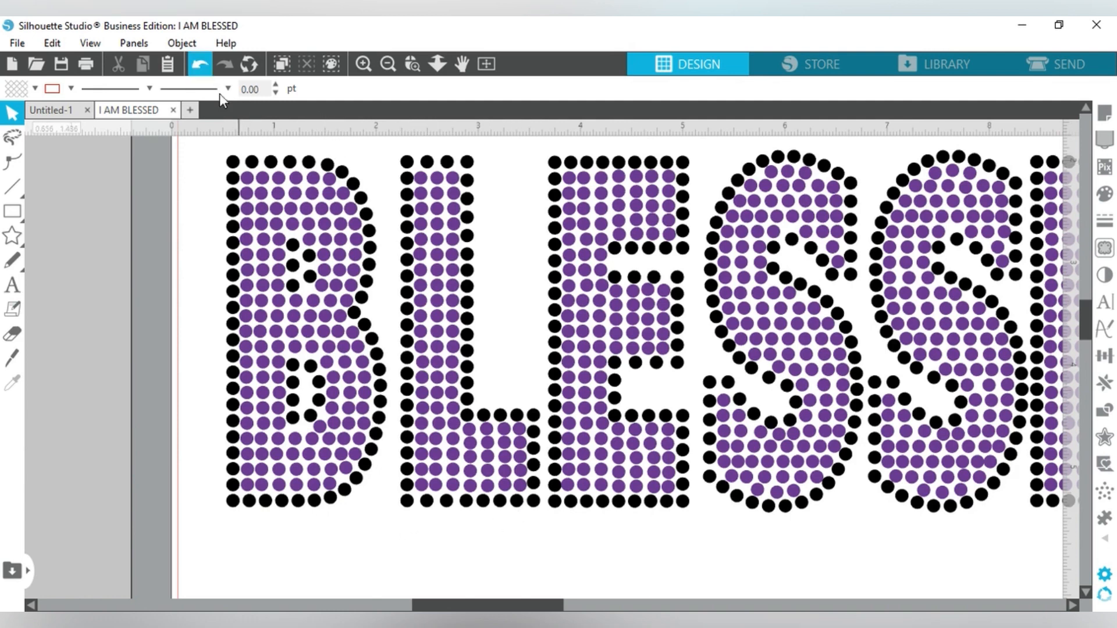
click(234, 165)
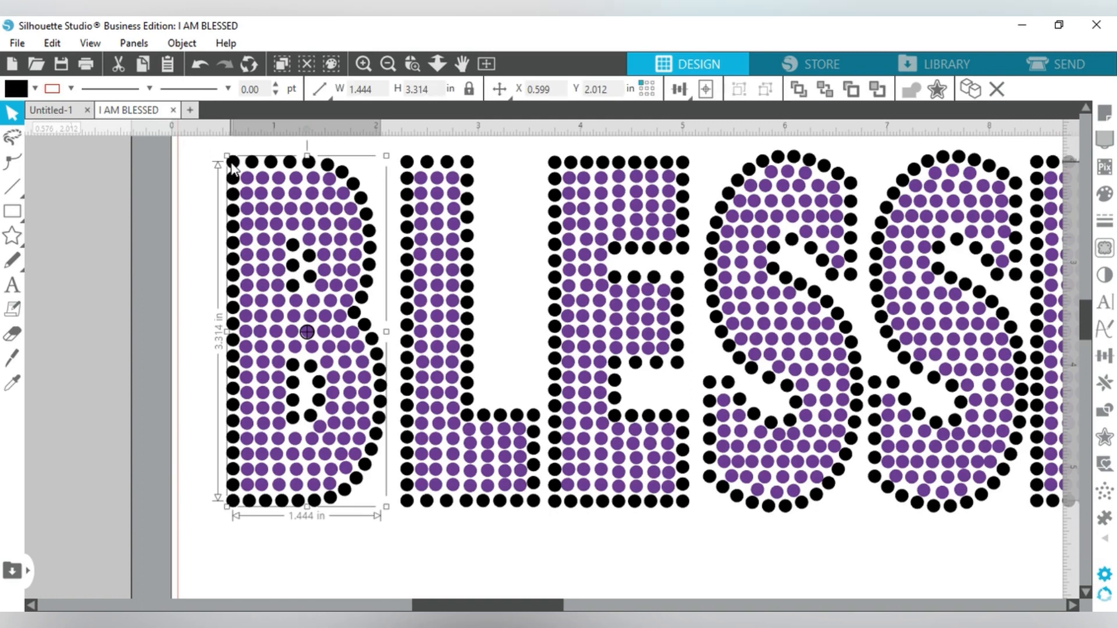
shift+click(409, 170)
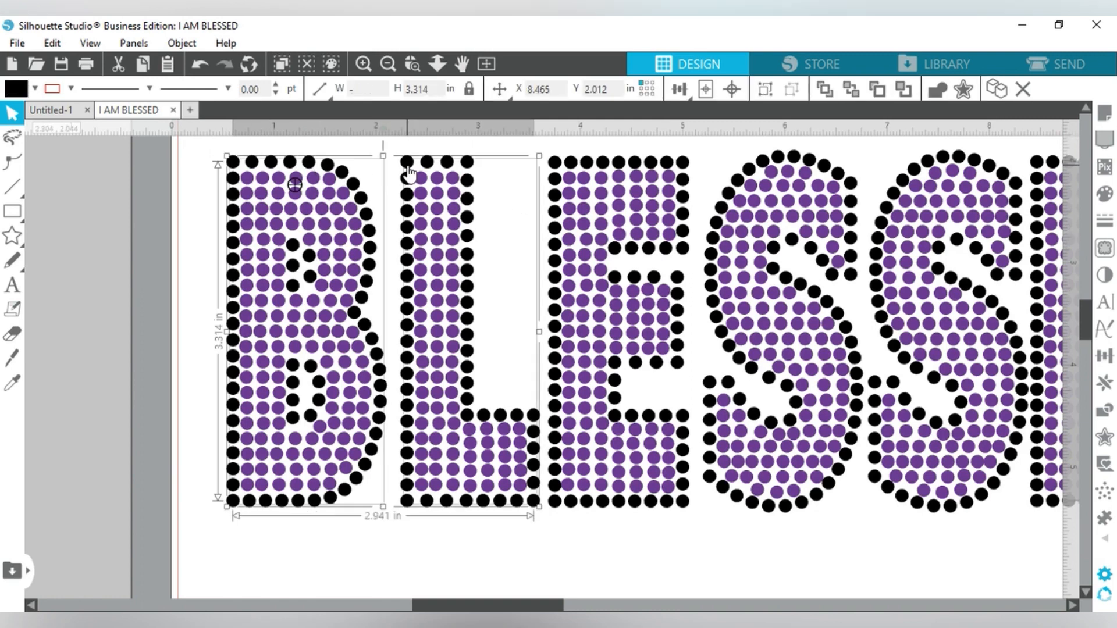
shift+click(560, 170)
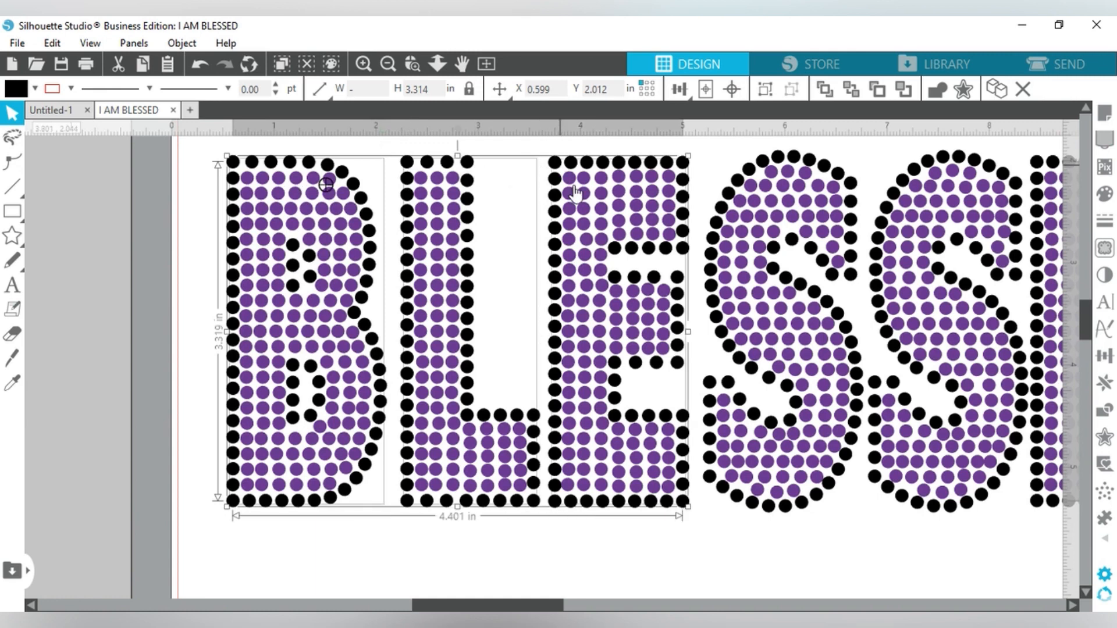
shift+click(793, 161)
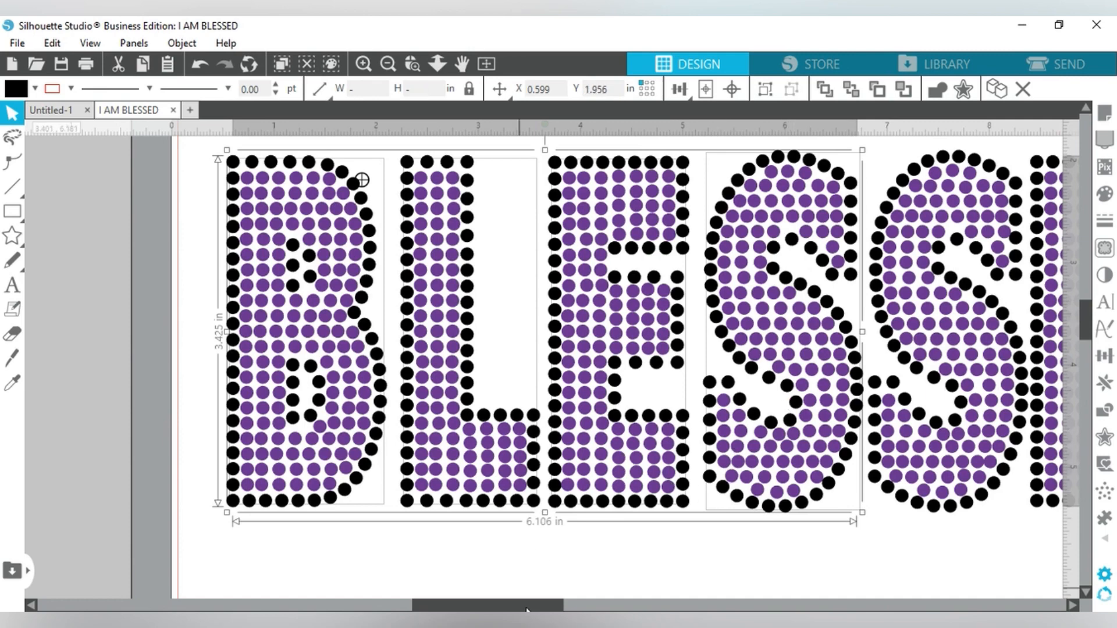
drag(527, 610, 651, 609)
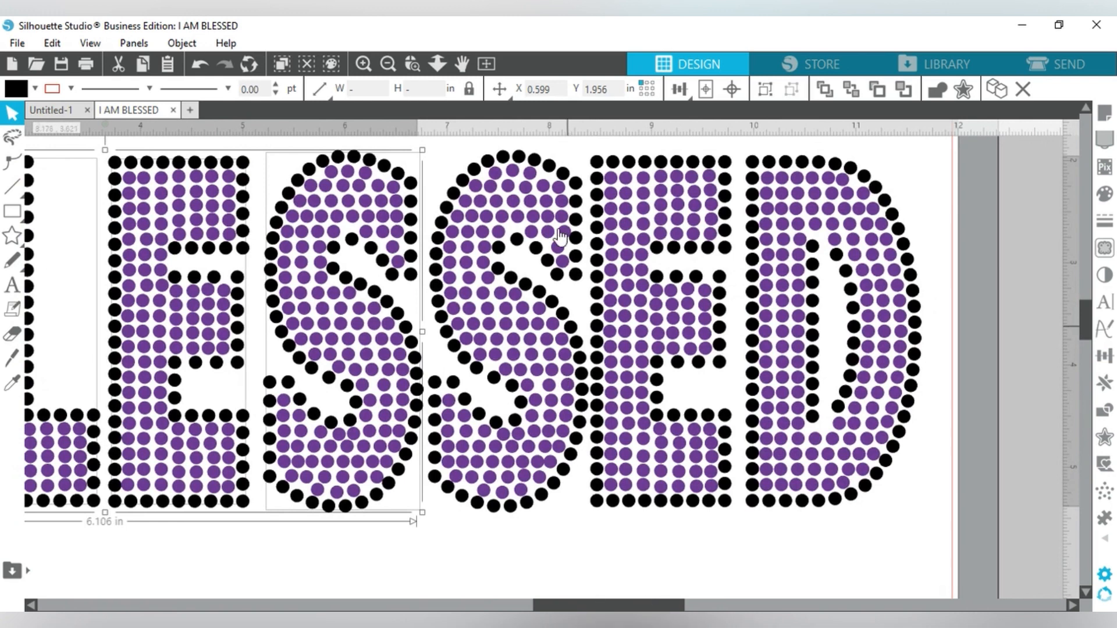
shift+click(579, 197)
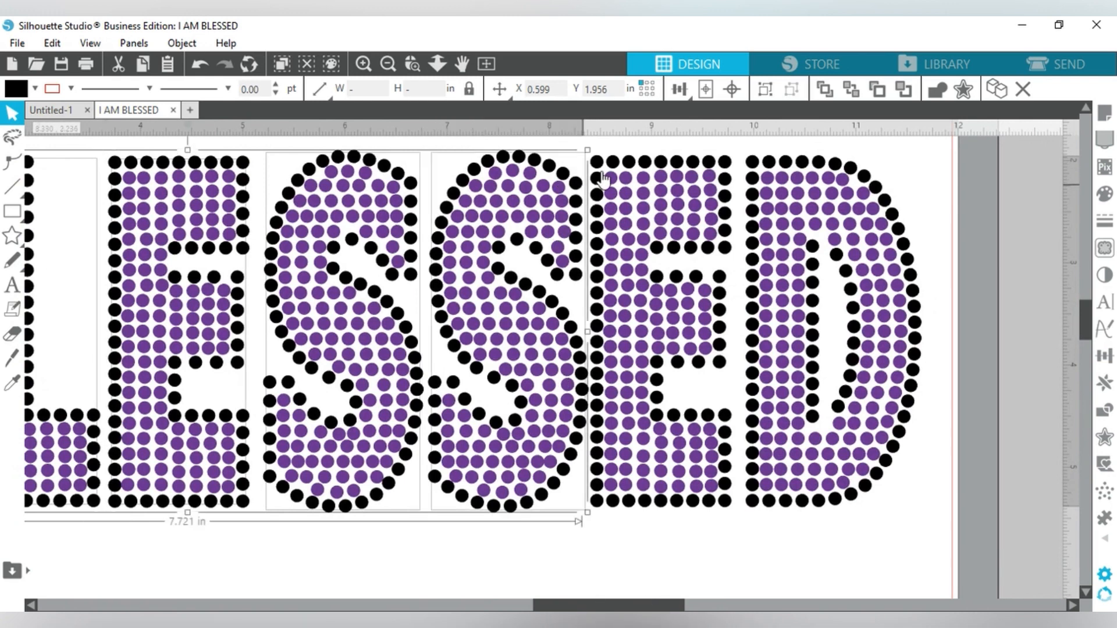
shift+click(598, 172)
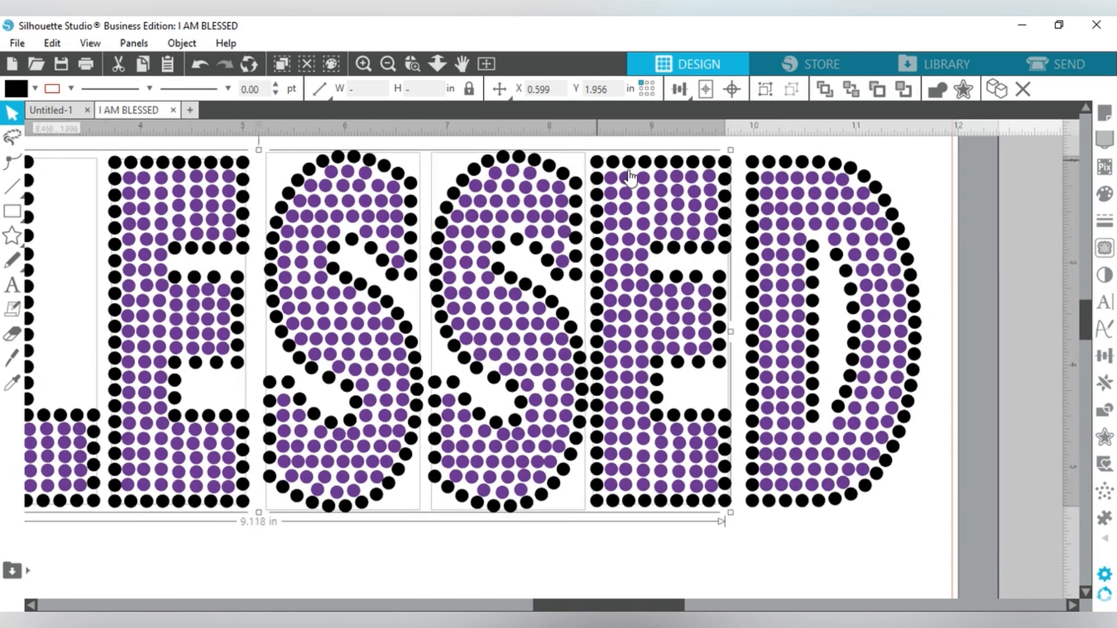
shift+click(757, 166)
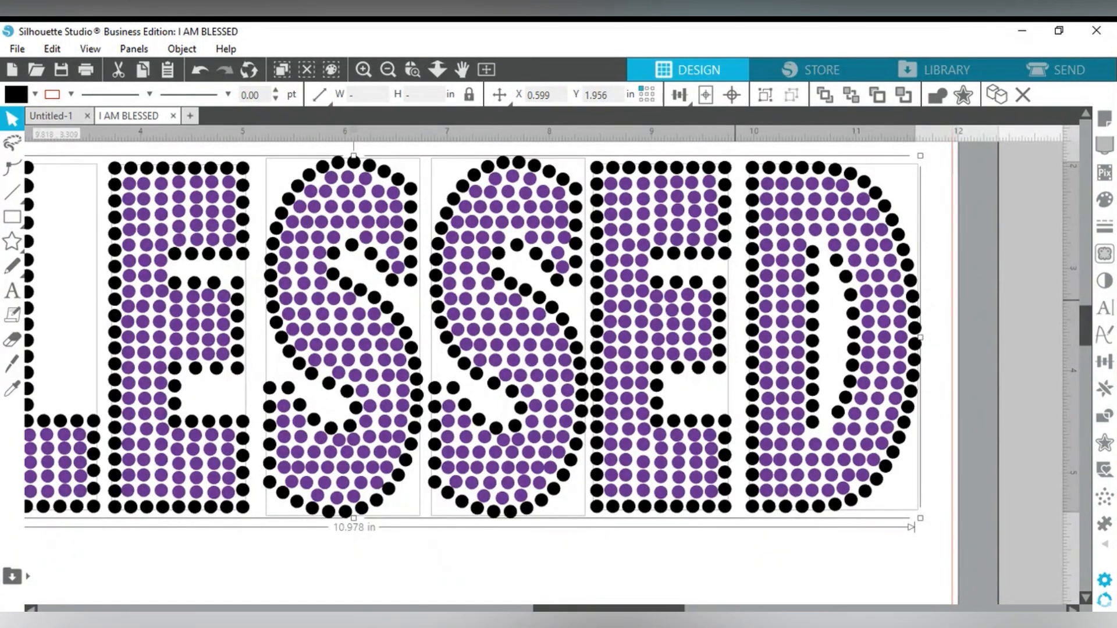
key(ctrl+g)
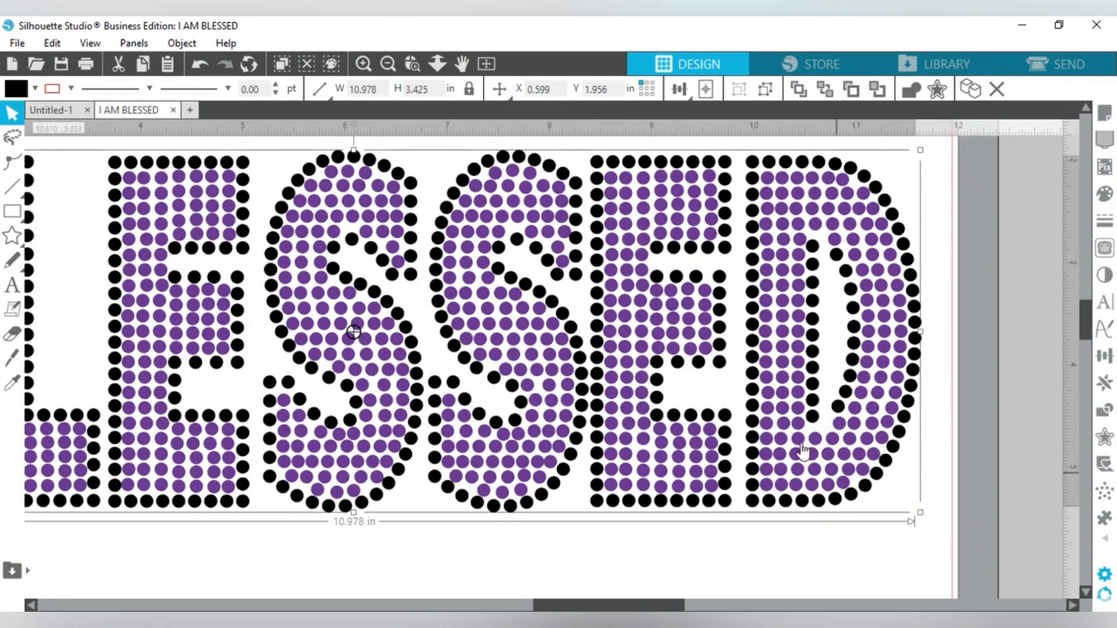
Move the grouped black BLESSED outline stones off the lettering to just below the purple fill stones
click(390, 62)
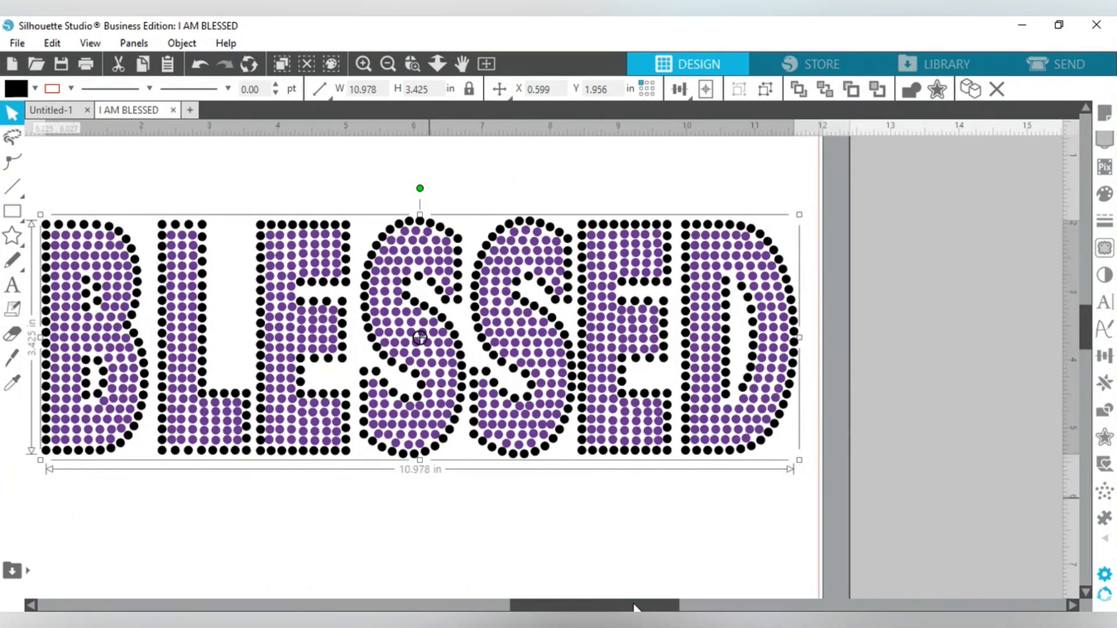
drag(634, 608, 582, 608)
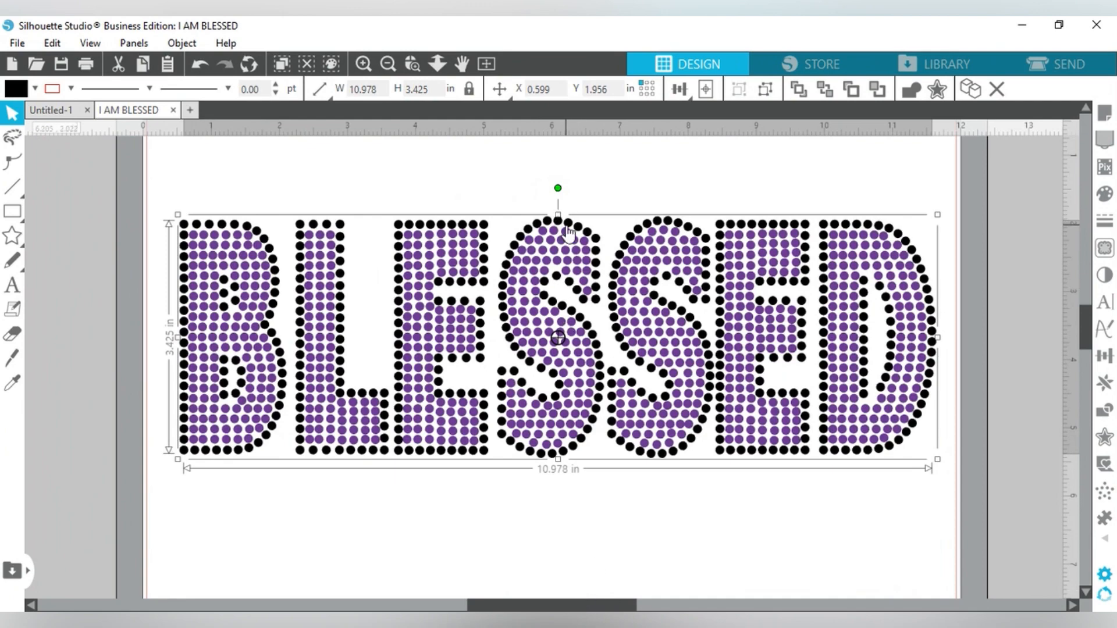
drag(568, 229, 566, 470)
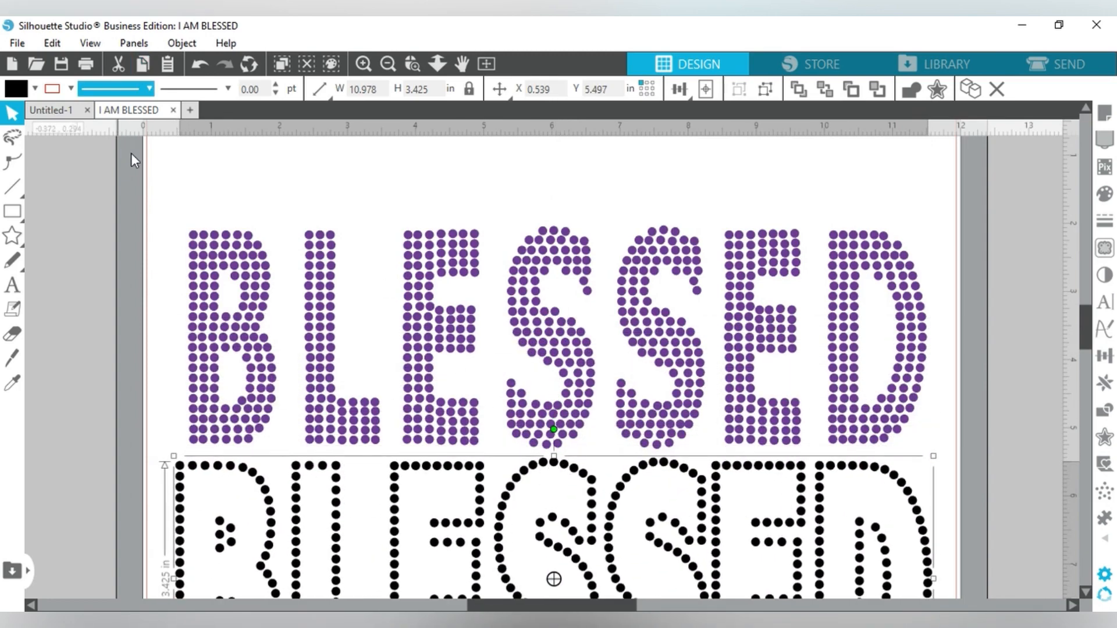
Group the purple fill stones of BLESSED and place the black outline group back over them
drag(185, 220, 923, 432)
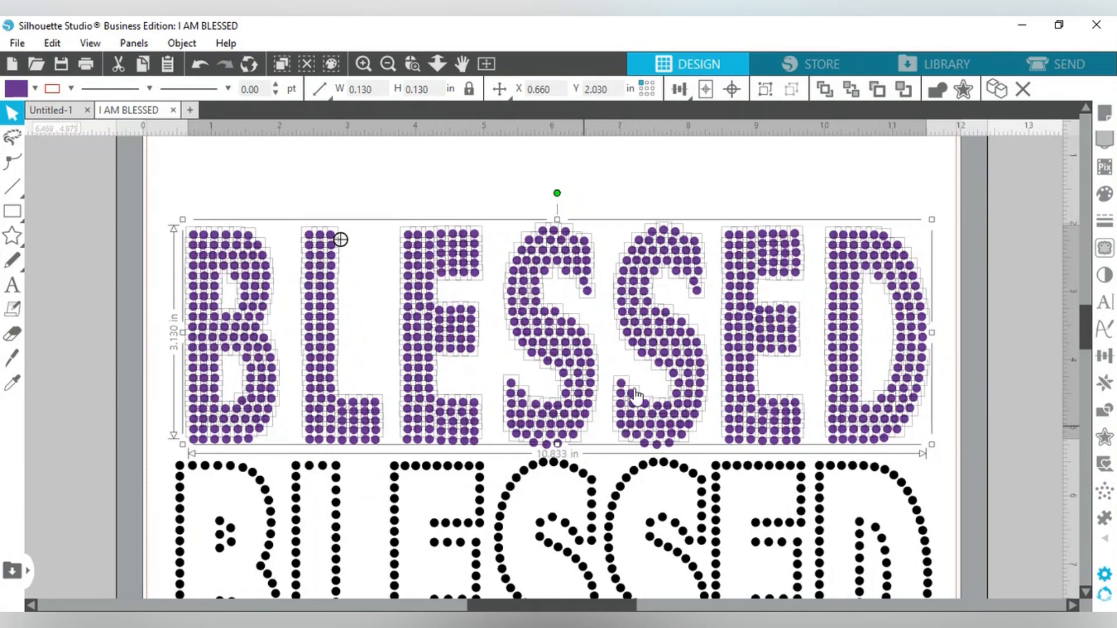
key(ctrl+g)
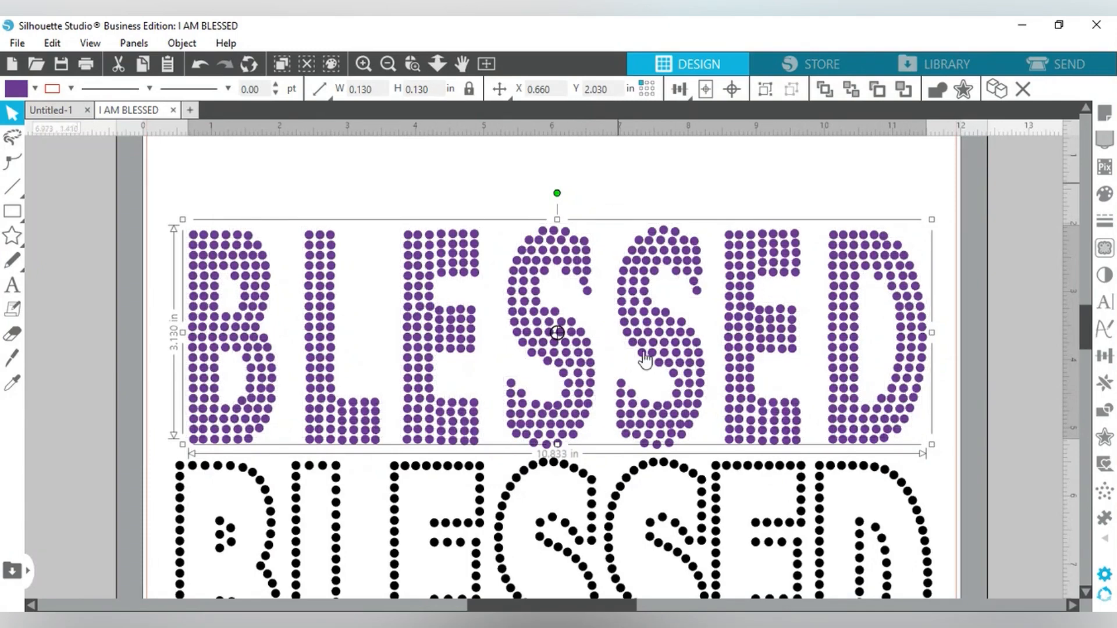
click(551, 491)
click(550, 460)
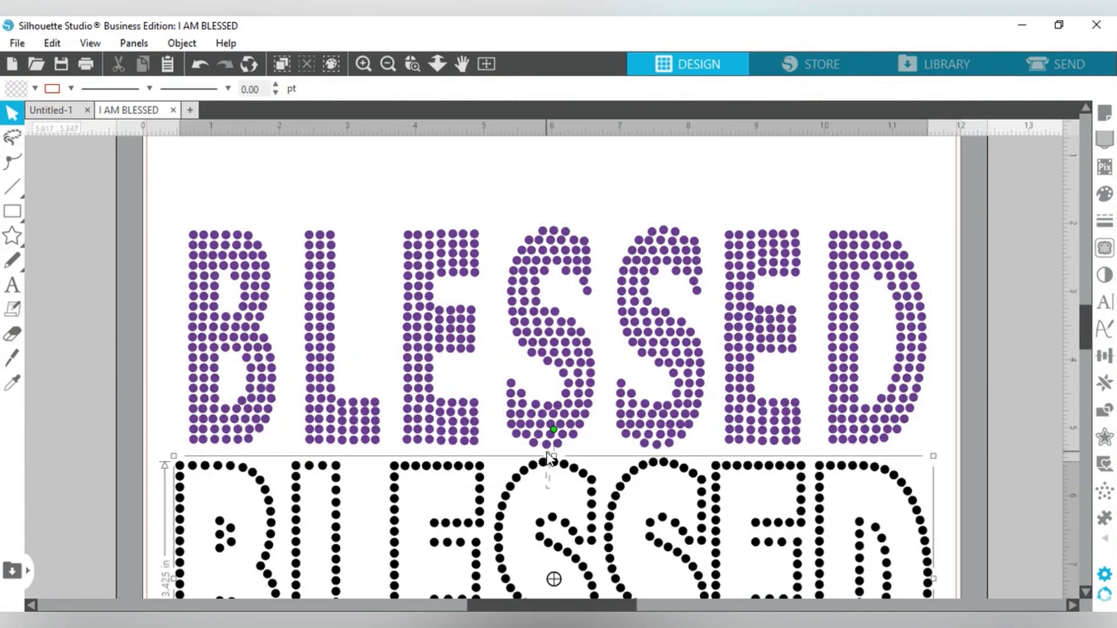
drag(637, 462, 645, 227)
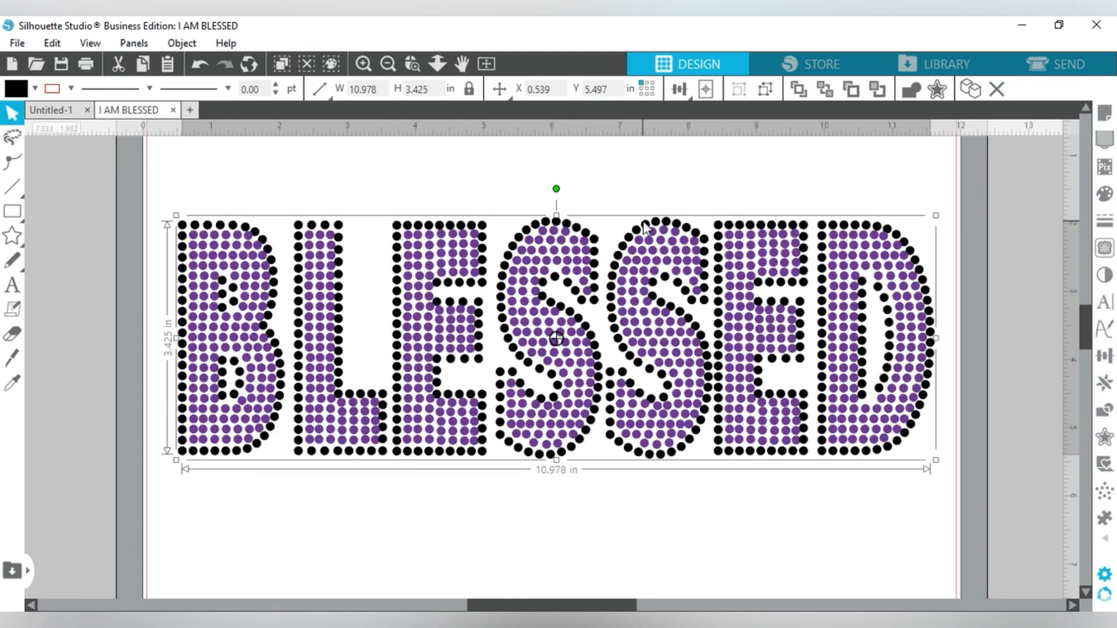
drag(644, 224, 645, 224)
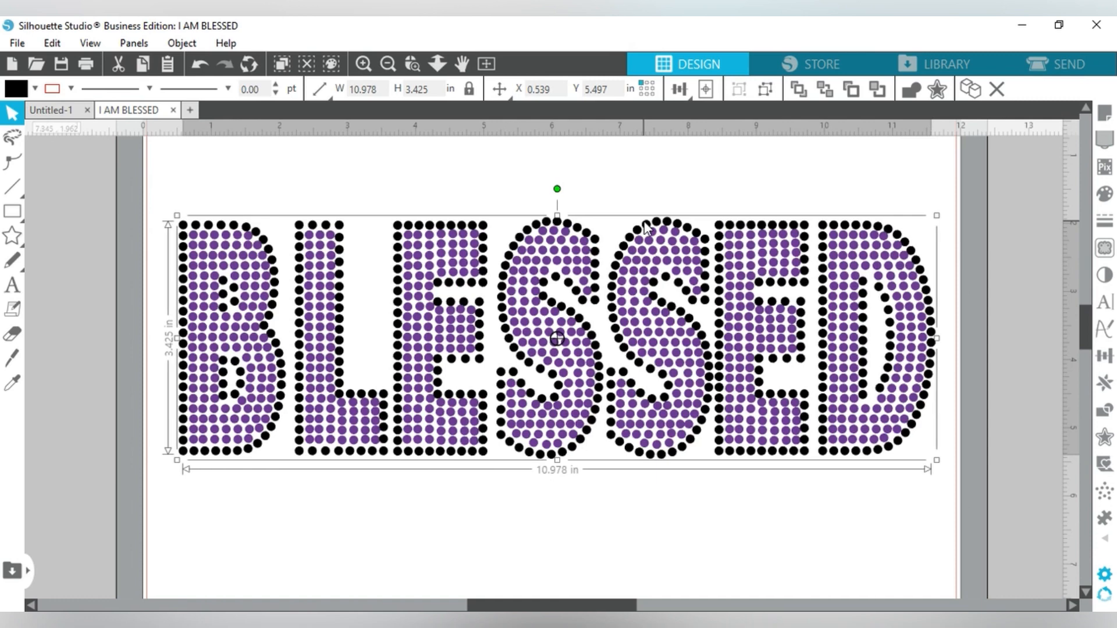
Move the black outline group below the lettering again and shift the purple stone group slightly to test its grouping
click(521, 586)
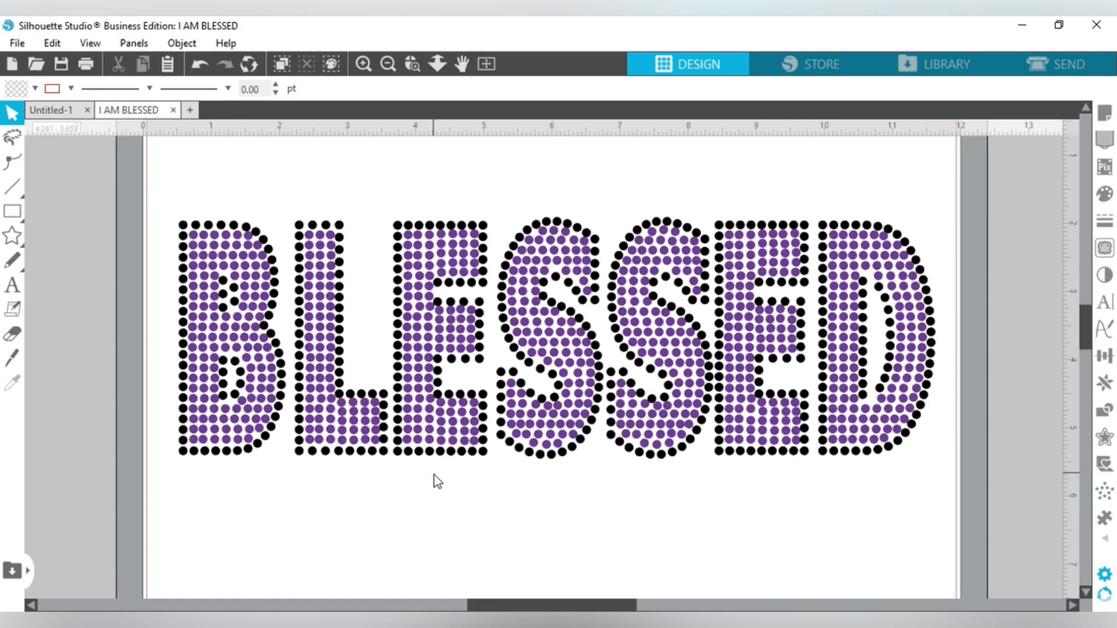
click(520, 417)
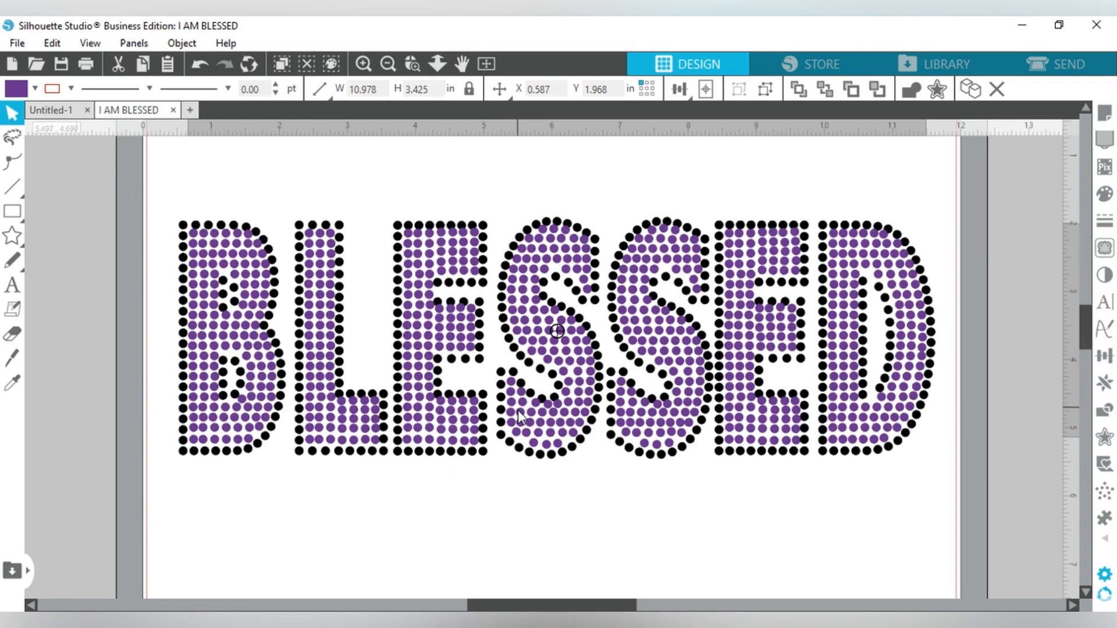
click(520, 417)
click(512, 492)
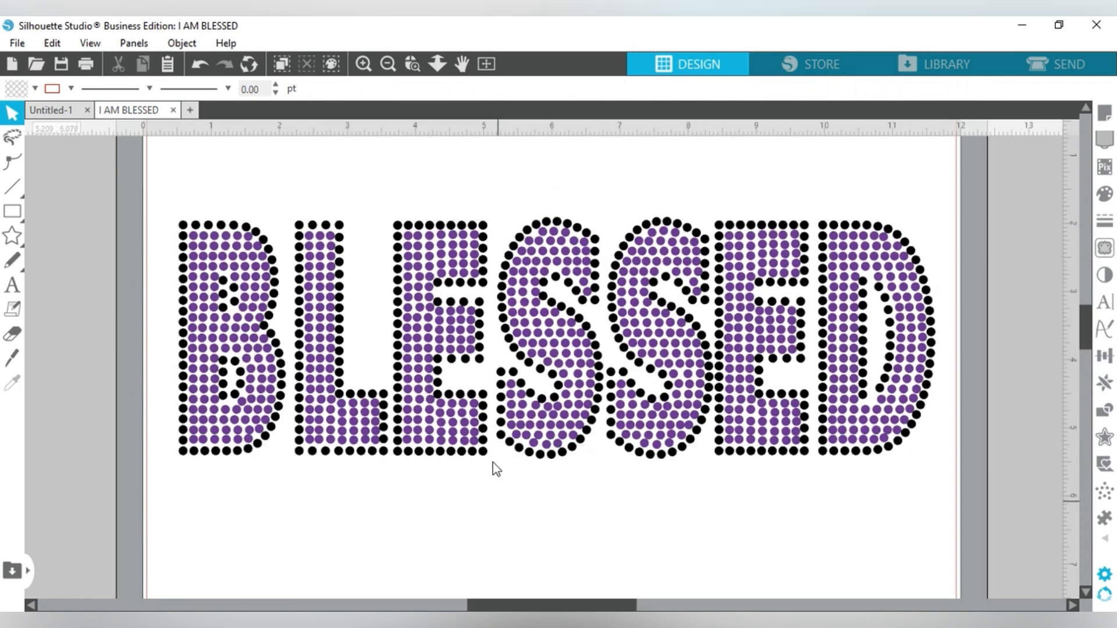
drag(526, 458, 509, 593)
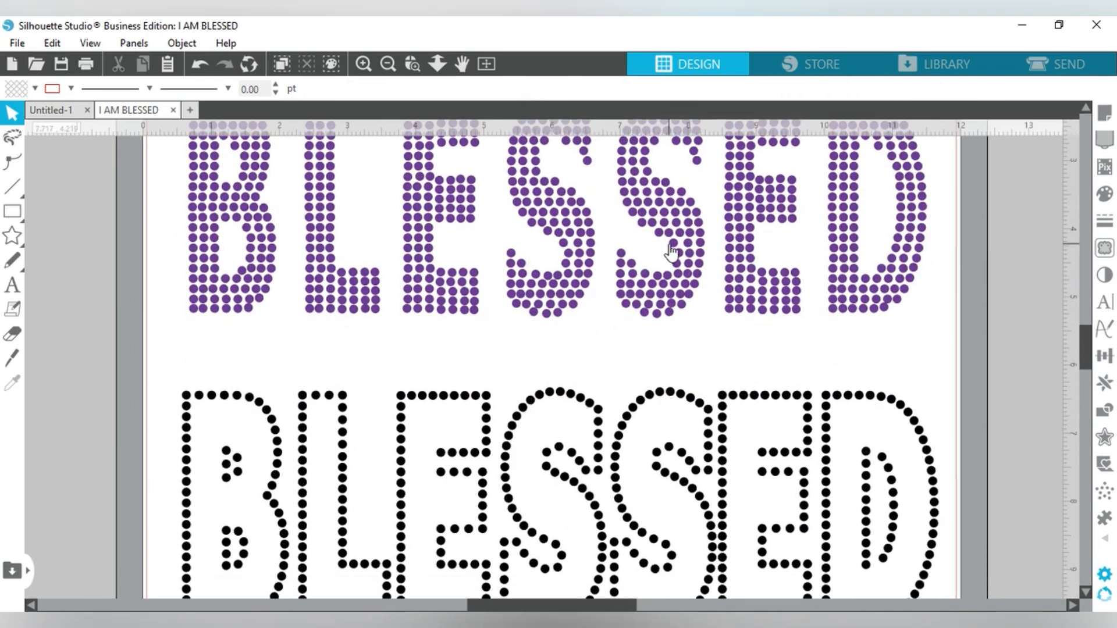
click(669, 251)
drag(667, 244, 664, 235)
Undo the recent moves and the purple grouping, back to the black outline group sitting just below the ungrouped purple stones
key(ctrl+z)
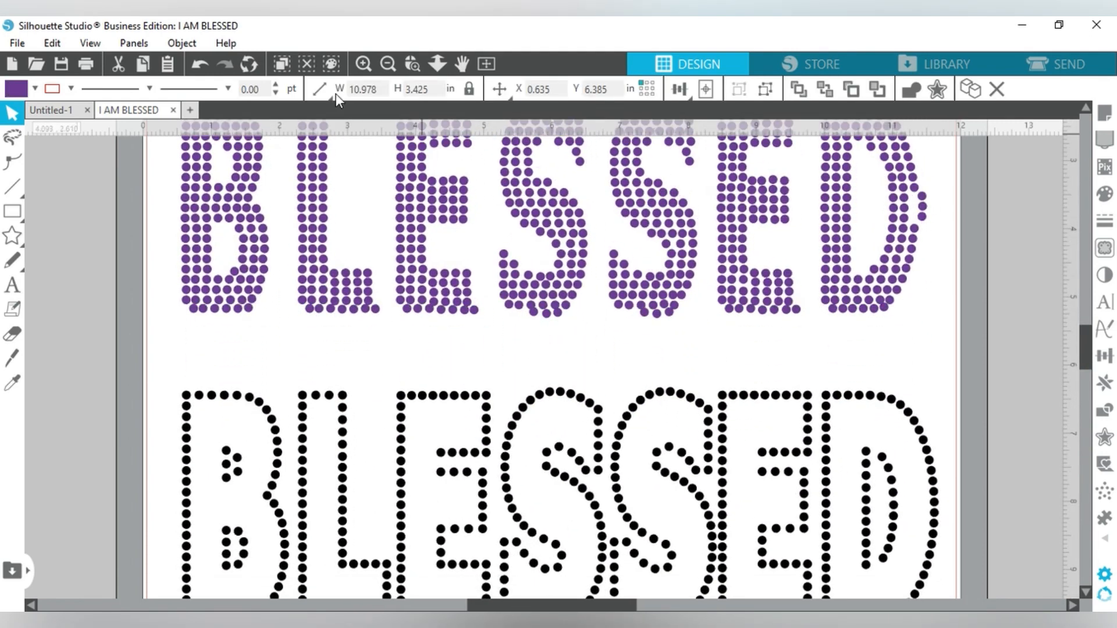
click(204, 65)
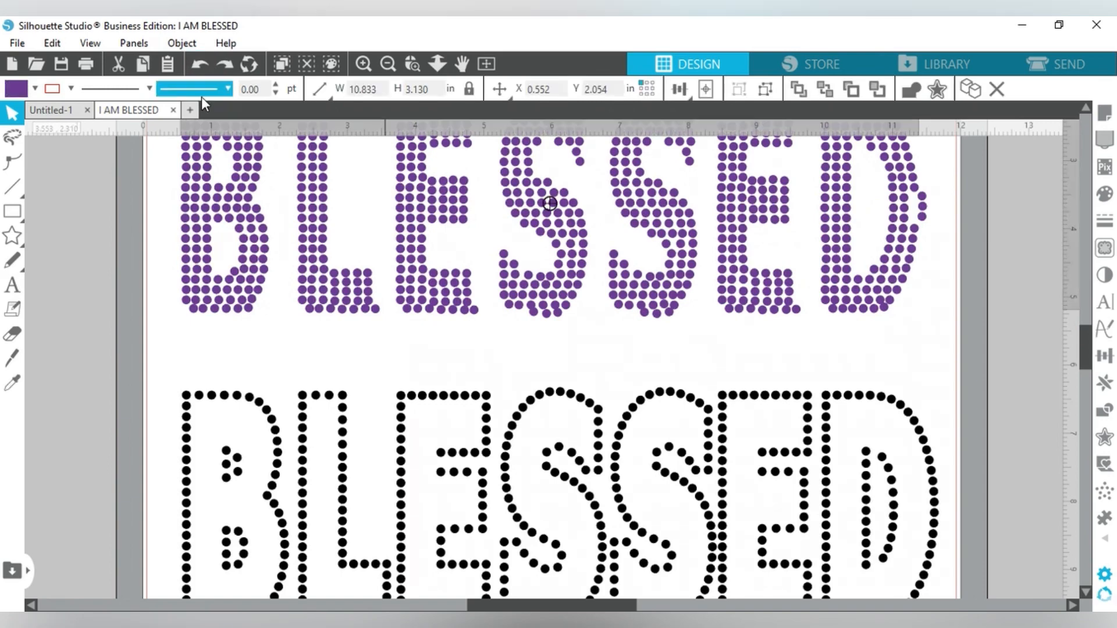
click(200, 70)
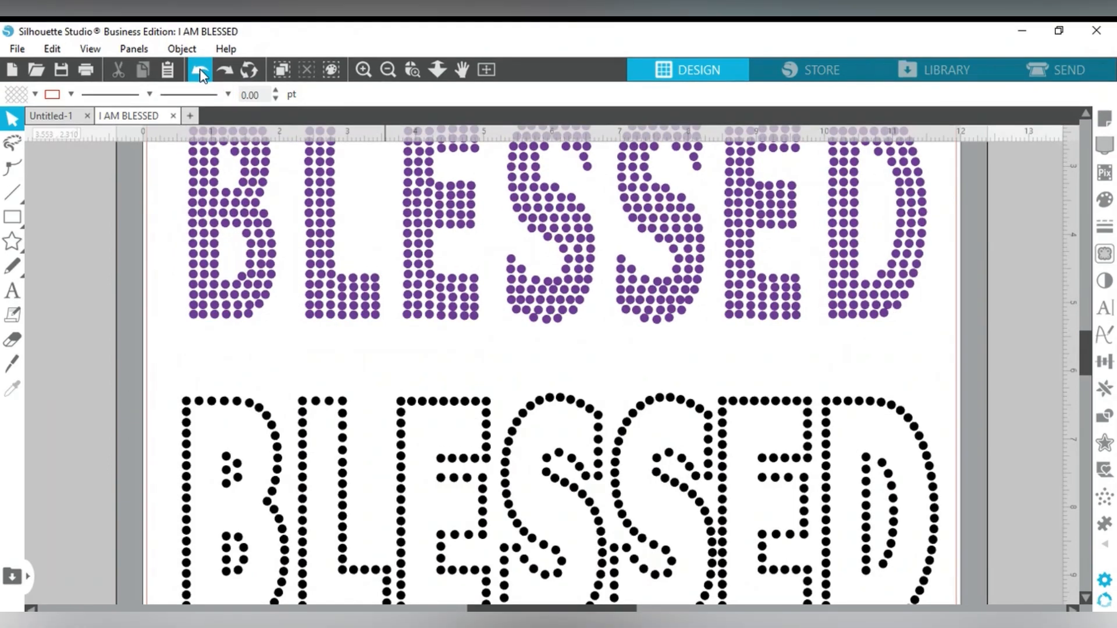
click(201, 70)
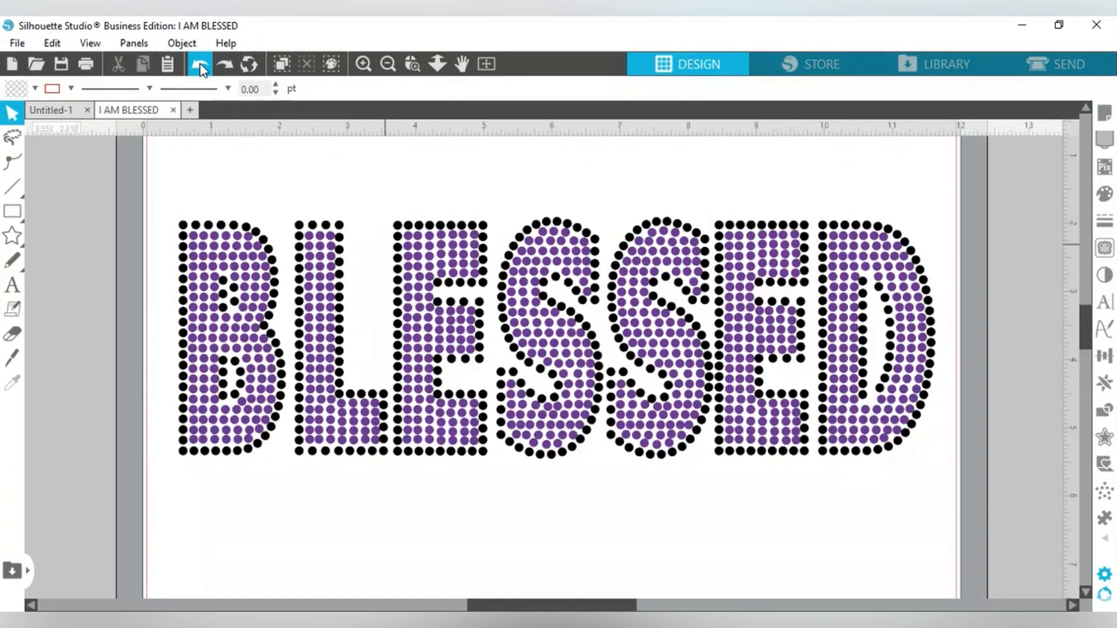
click(201, 70)
click(201, 70)
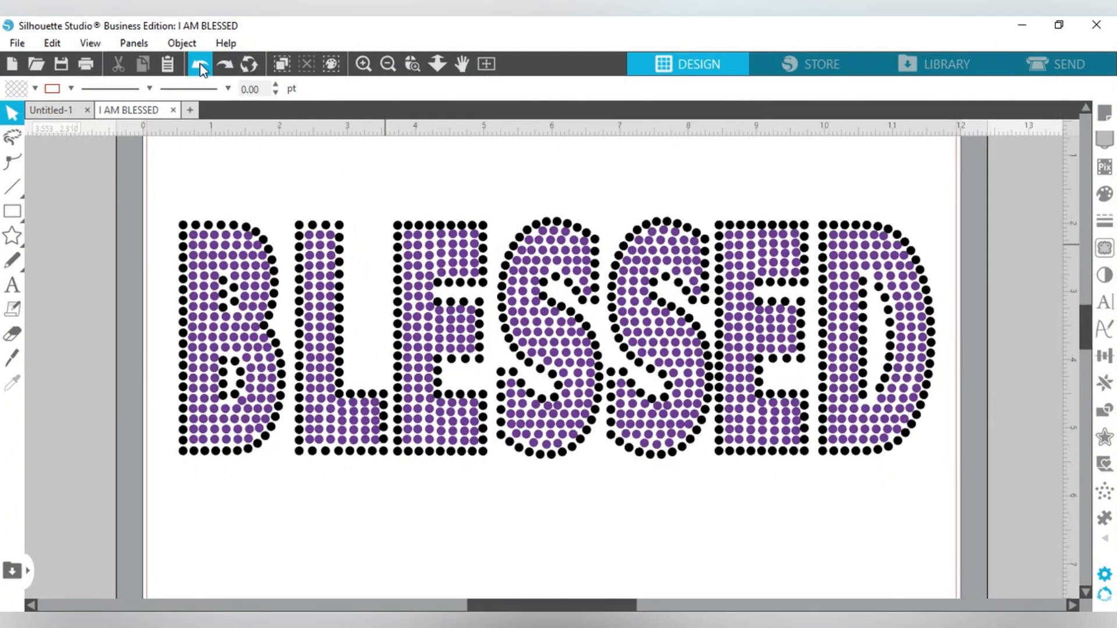
click(201, 69)
click(201, 70)
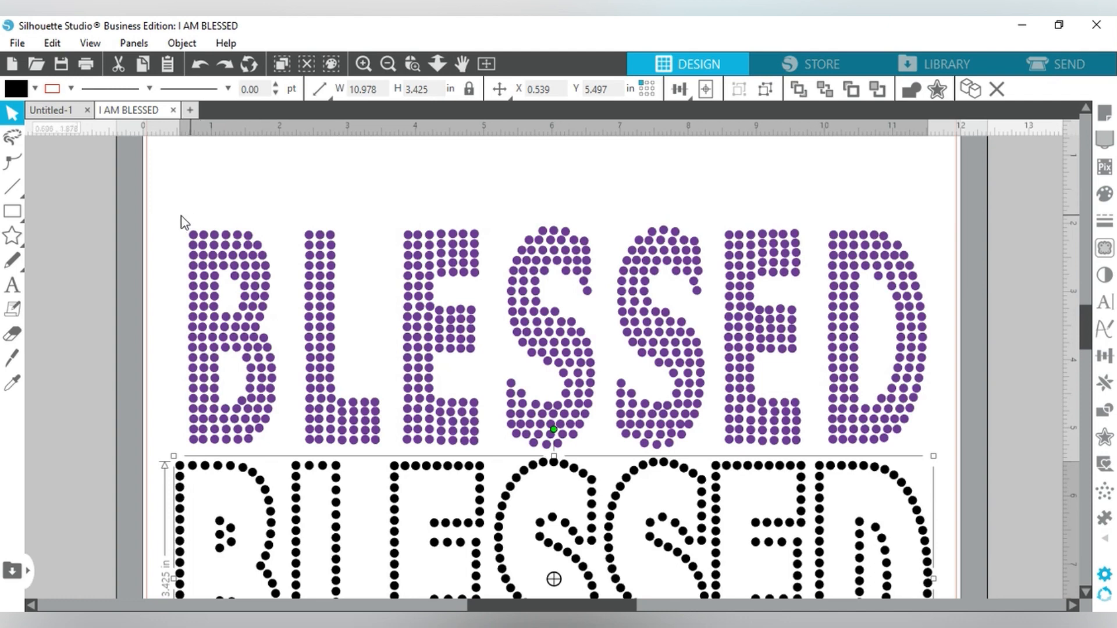
Group all purple stones of BLESSED, including every letter's bottom row, and lay the black outline group over them
drag(177, 216, 948, 455)
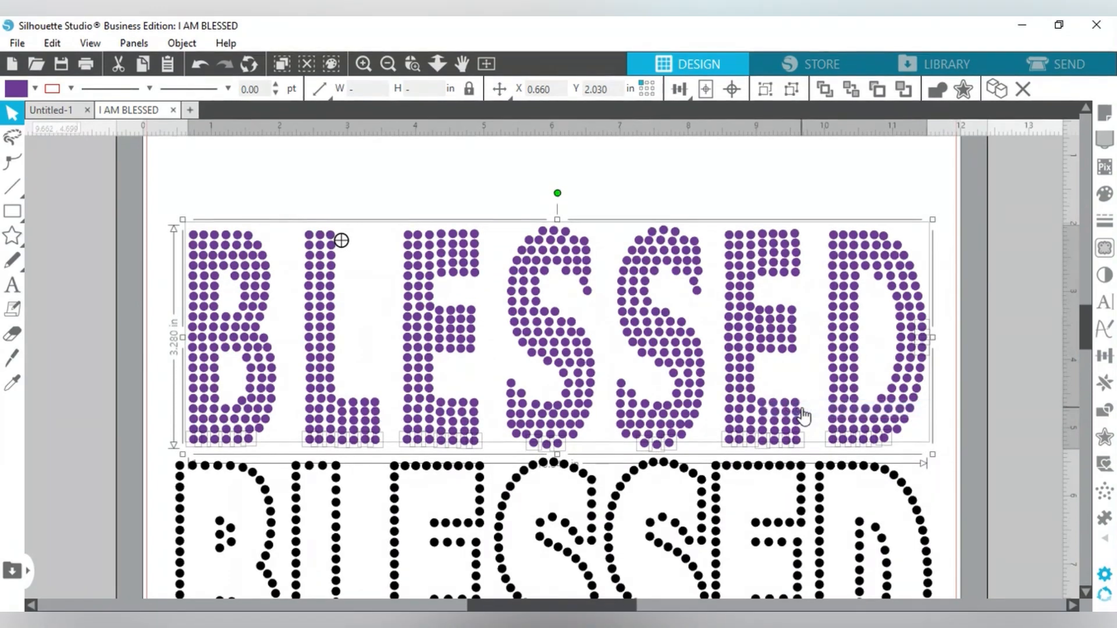
key(ctrl+g)
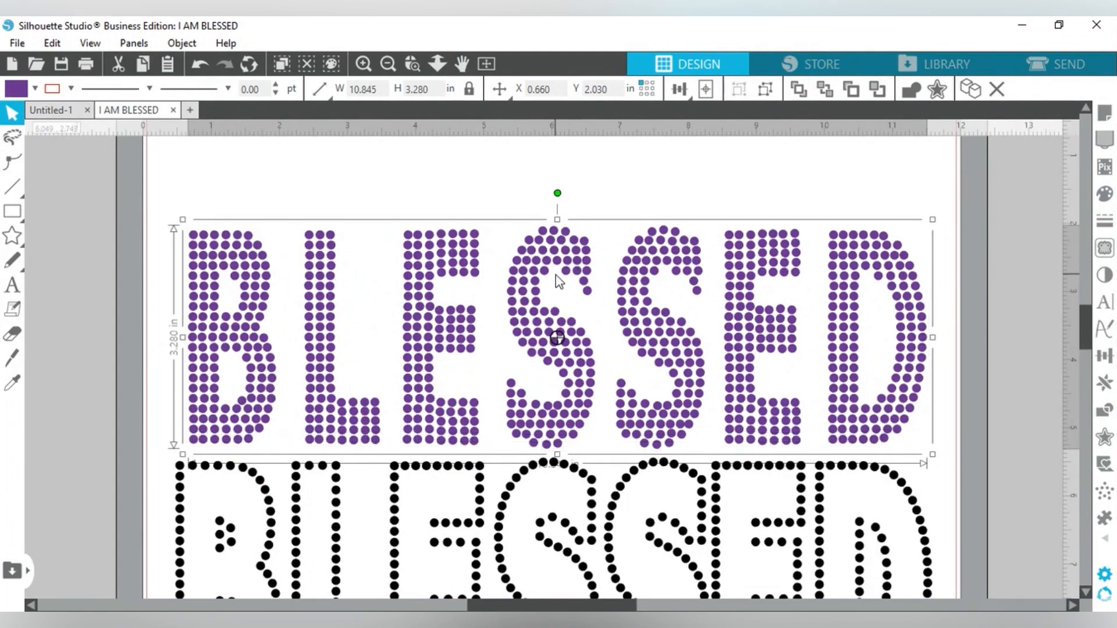
drag(552, 259, 563, 254)
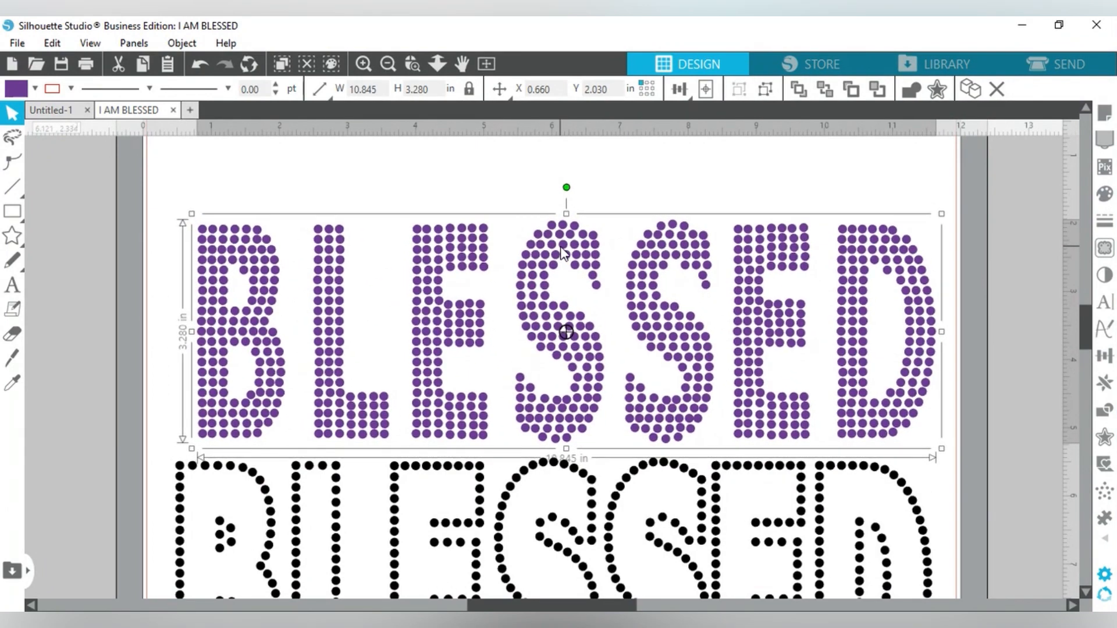
drag(557, 466, 570, 224)
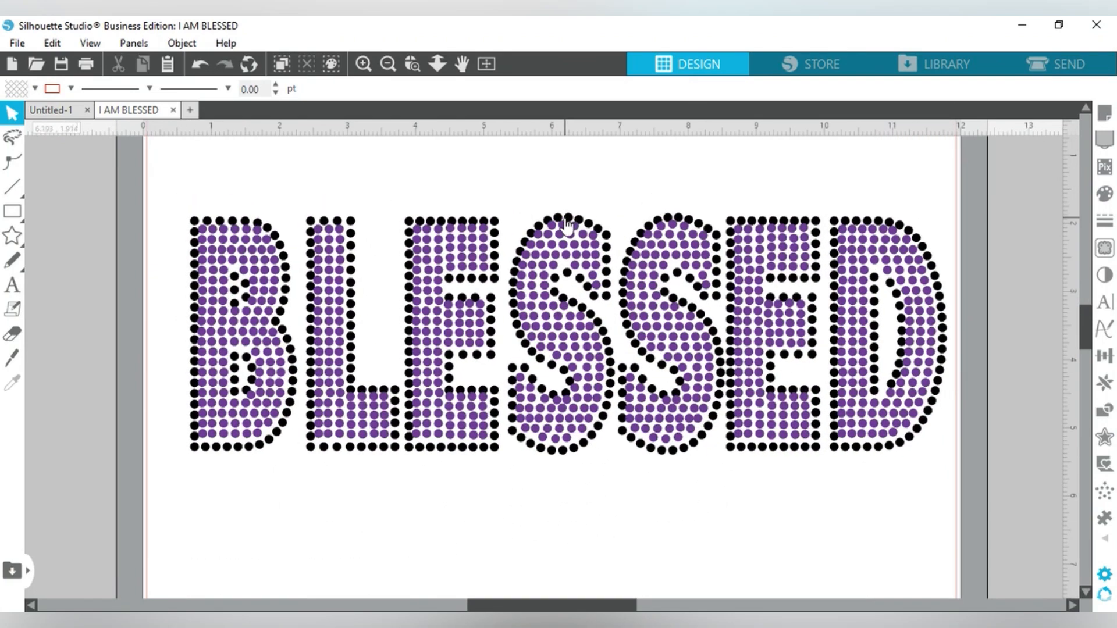
drag(514, 305, 513, 306)
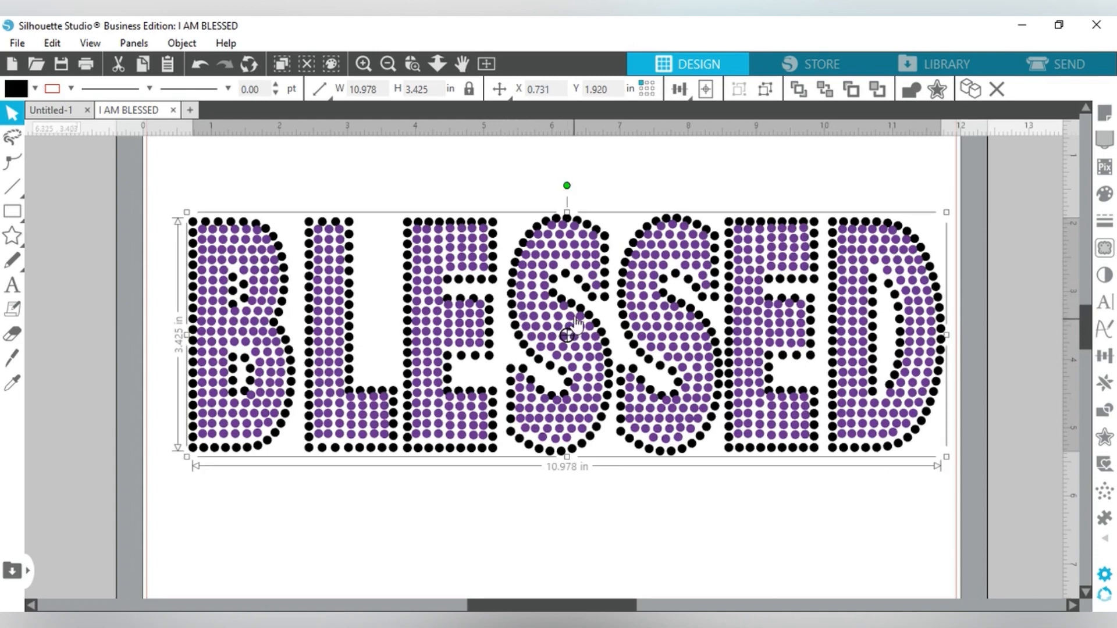
Move the black outline group off the lettering and position it clear below the purple stones
drag(575, 227, 568, 474)
scroll(850, 268, down, 1)
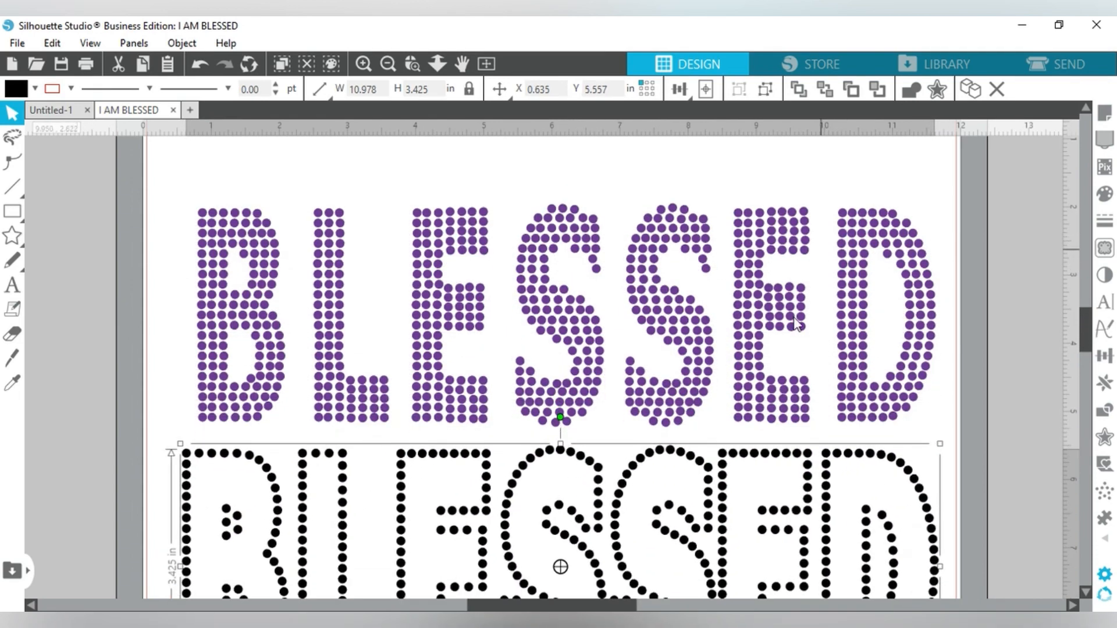
drag(669, 456, 687, 432)
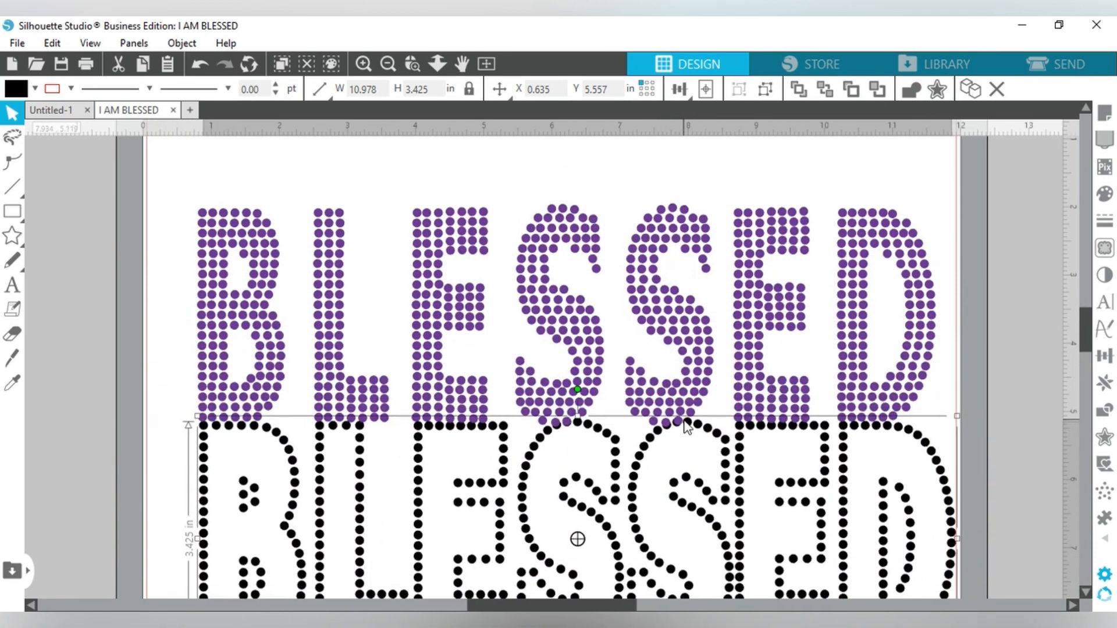
scroll(669, 274, down, 1)
scroll(672, 223, down, 1)
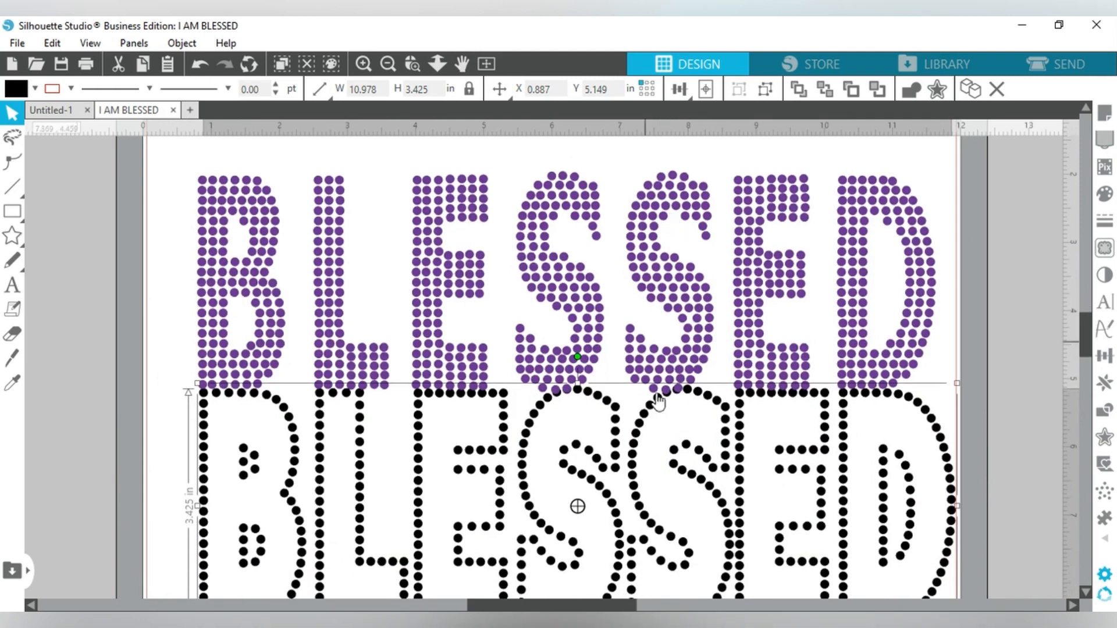
drag(643, 422, 641, 437)
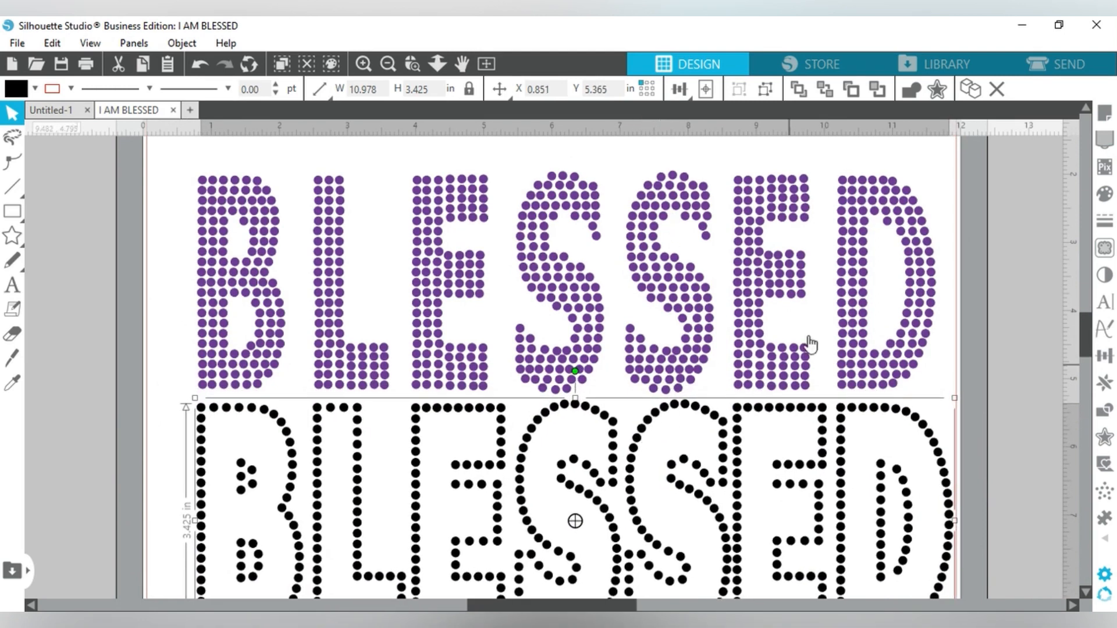
Revert the black BLESSED stones to plain letter outlines and reapply rhinestones along the outline edges
drag(1083, 329, 1086, 348)
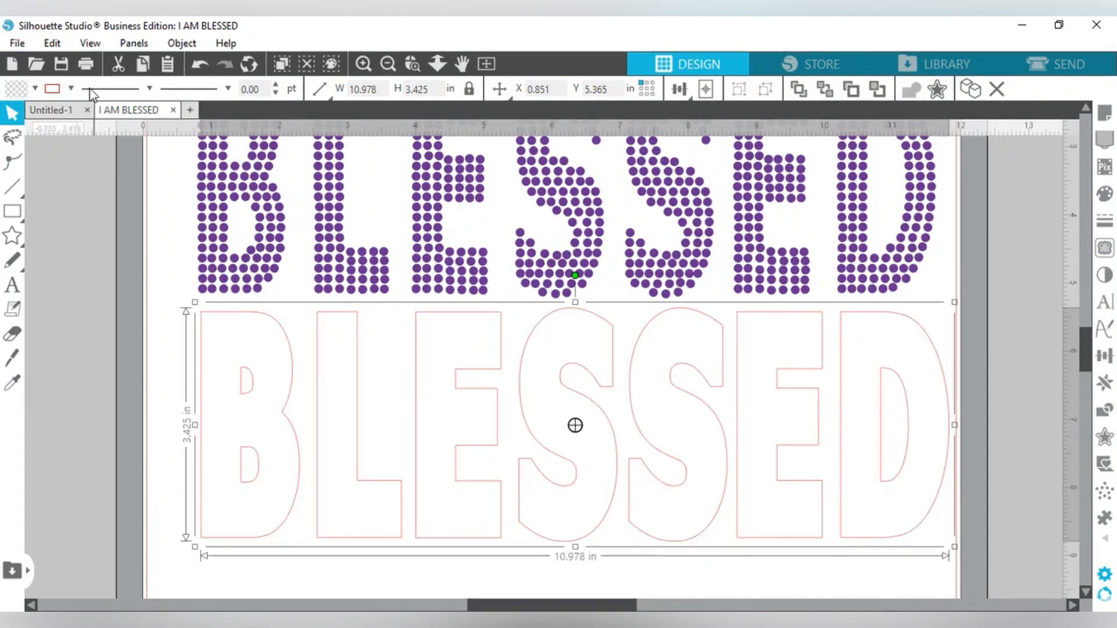
click(193, 69)
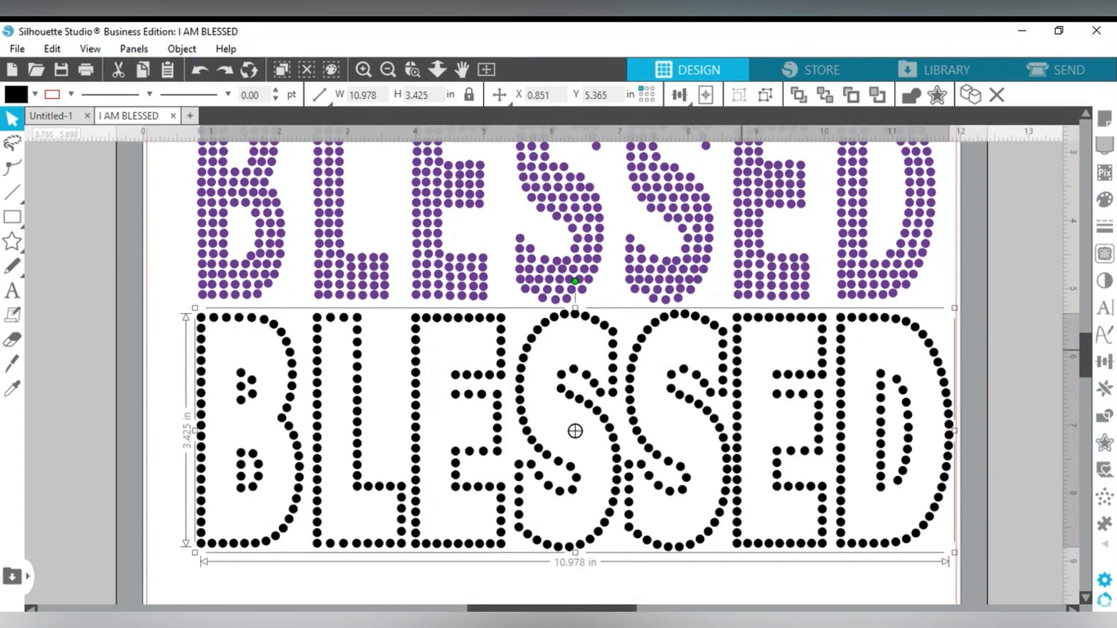
key(ctrl+y)
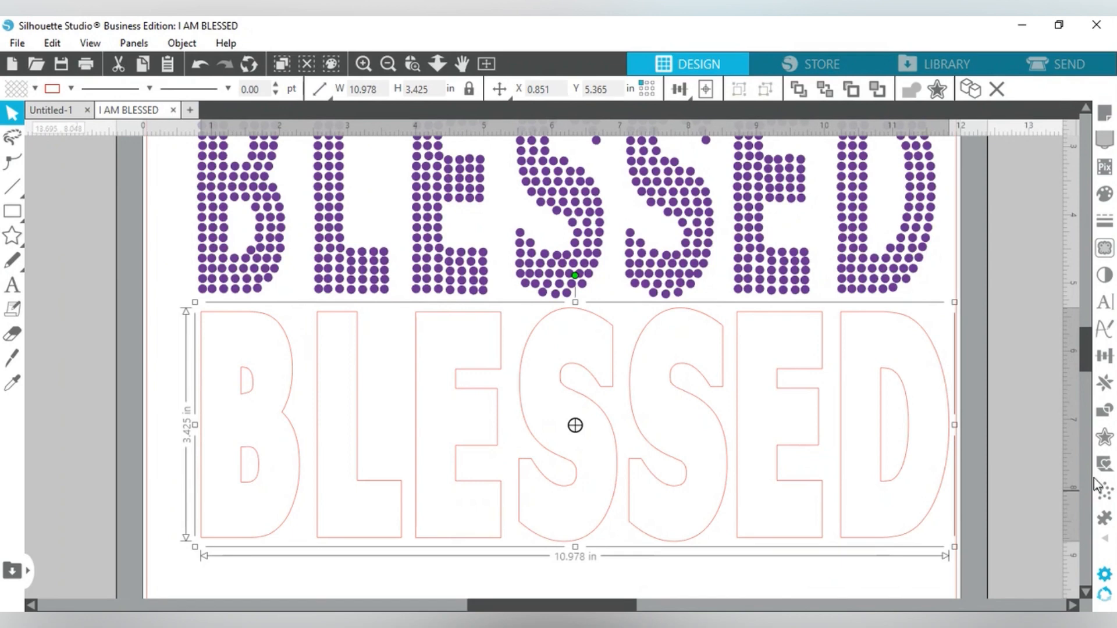
click(1105, 538)
click(965, 530)
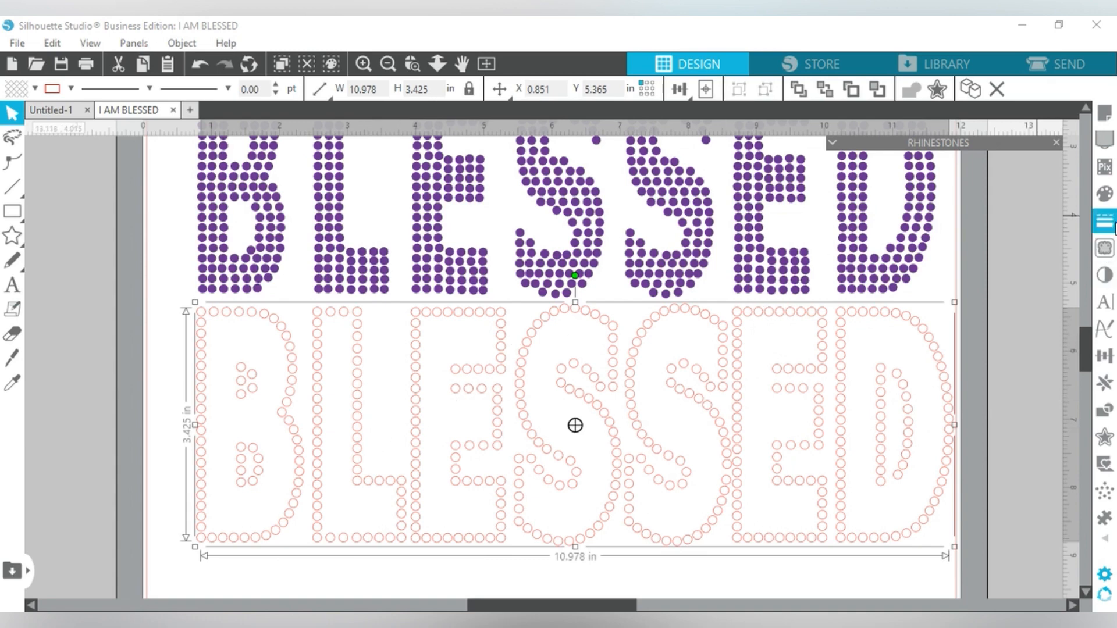
Fill the BLESSED outline stones with black and remove their line colour
click(1105, 304)
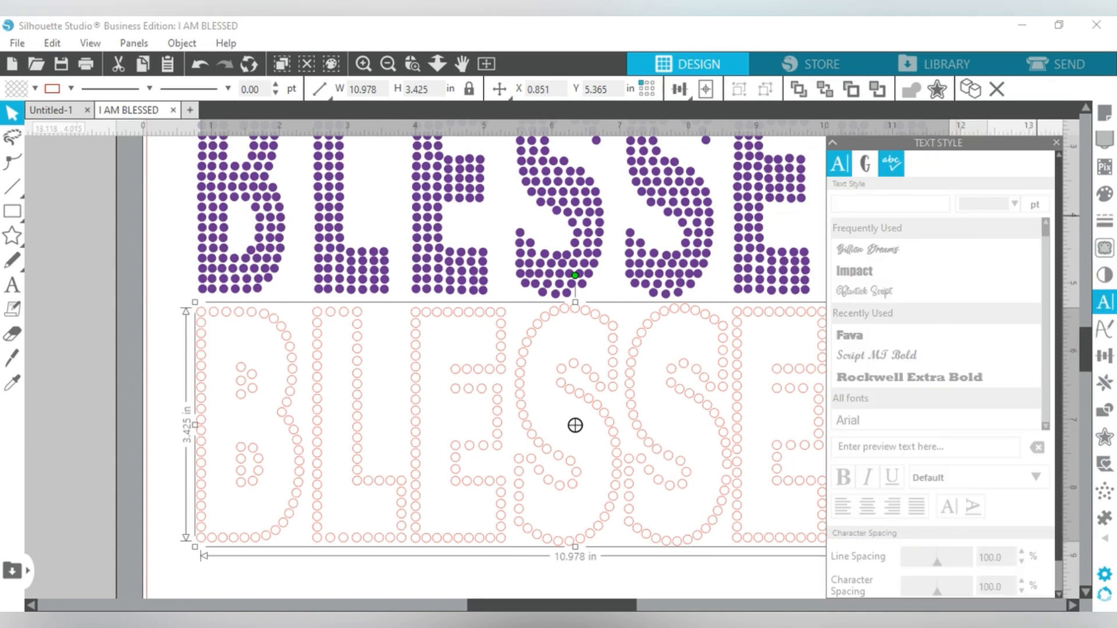
click(1105, 193)
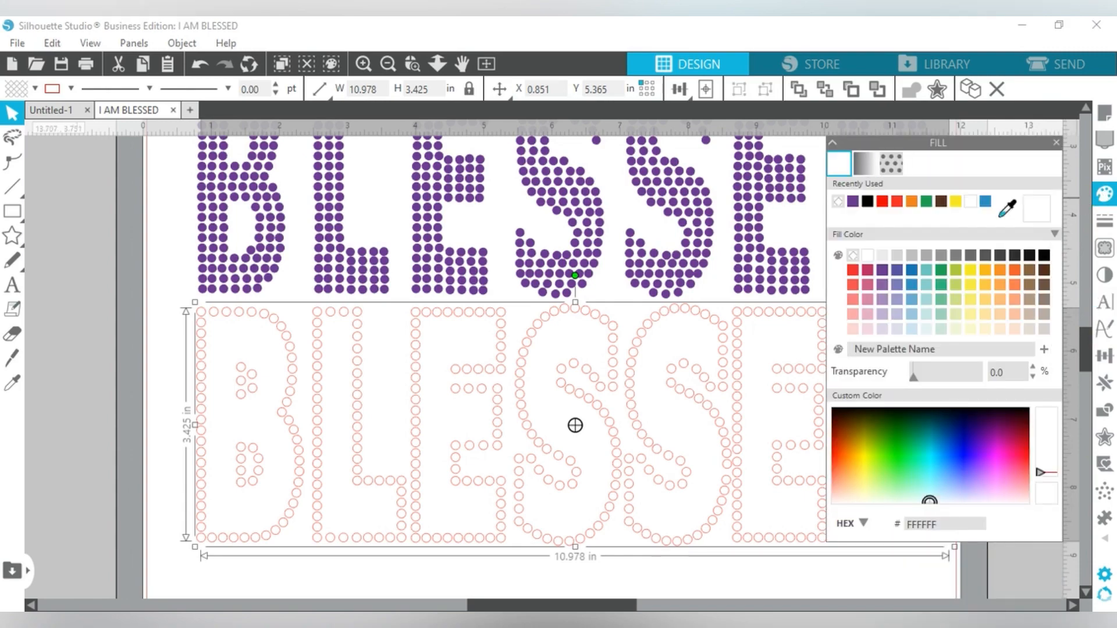
click(1044, 255)
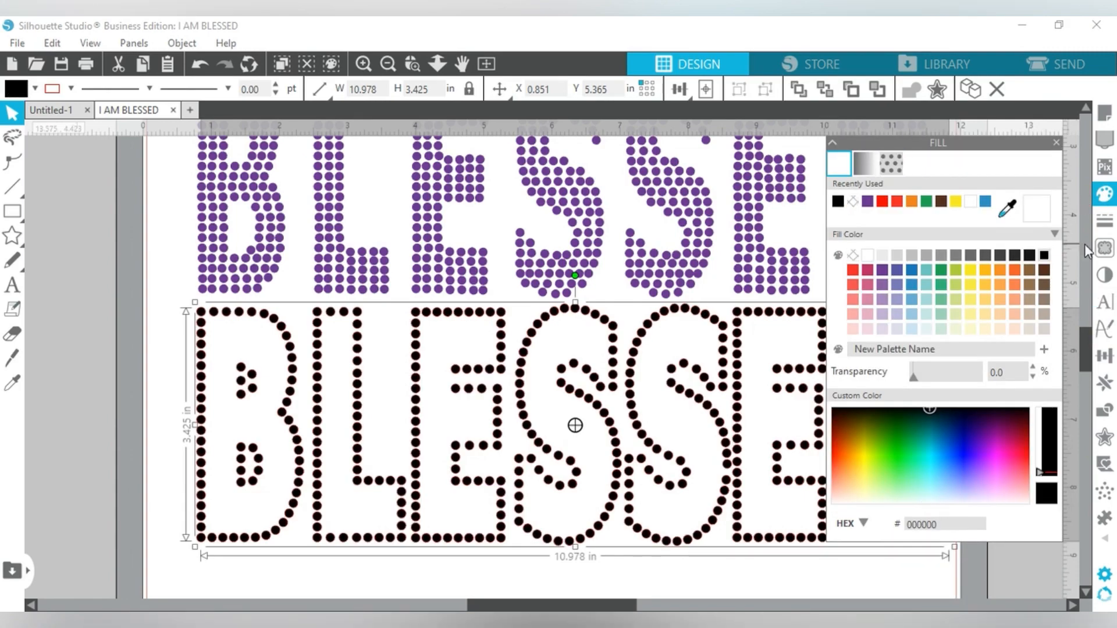
click(1105, 220)
click(865, 164)
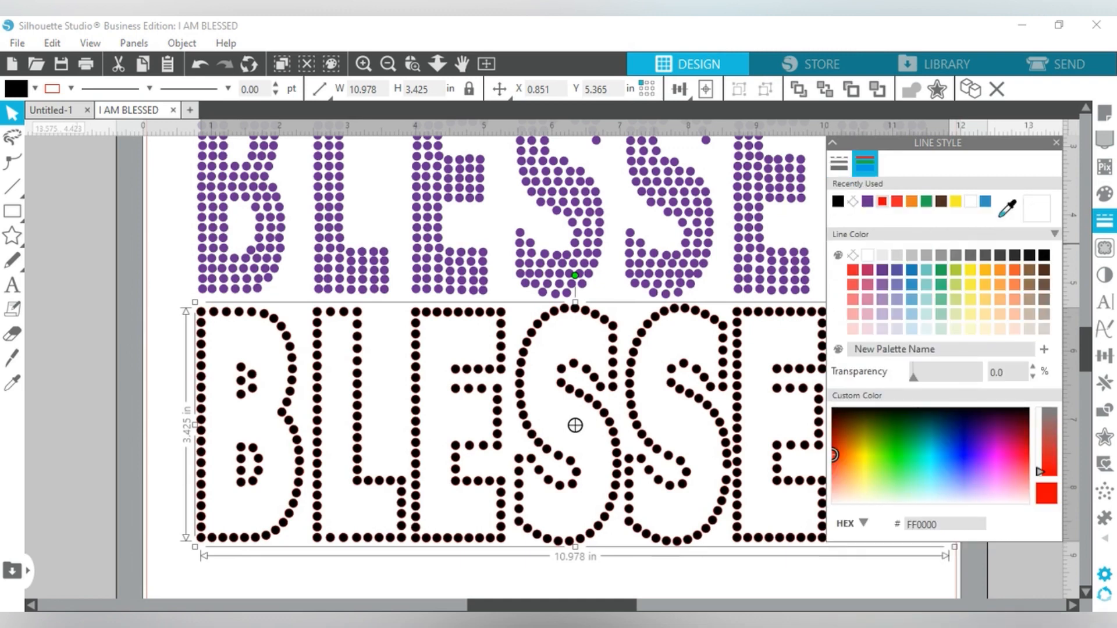
click(853, 256)
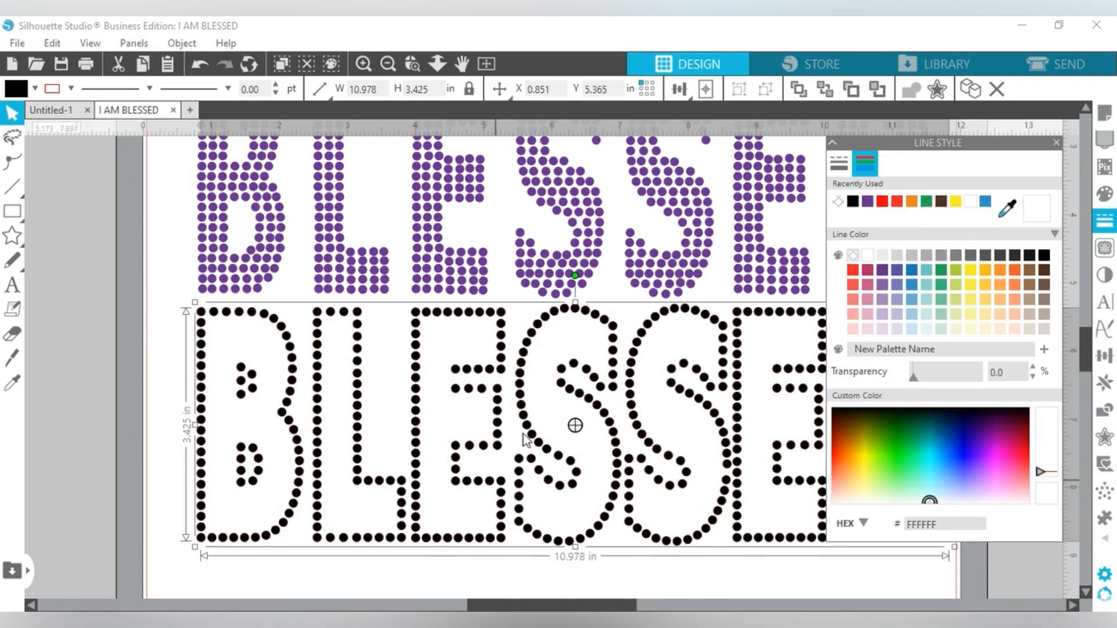
click(688, 569)
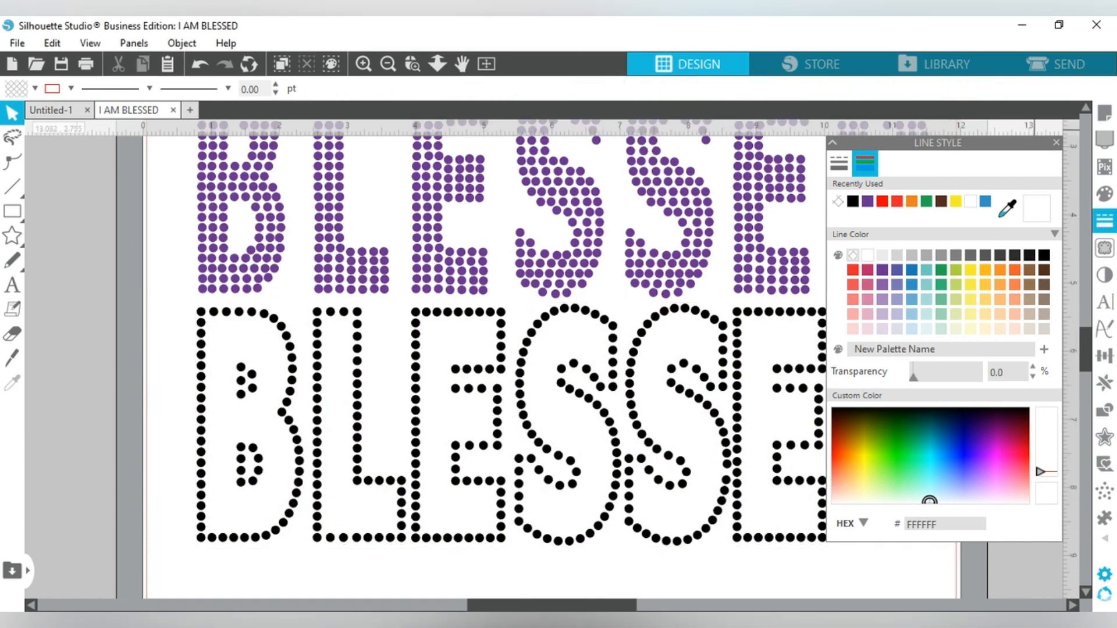
click(833, 143)
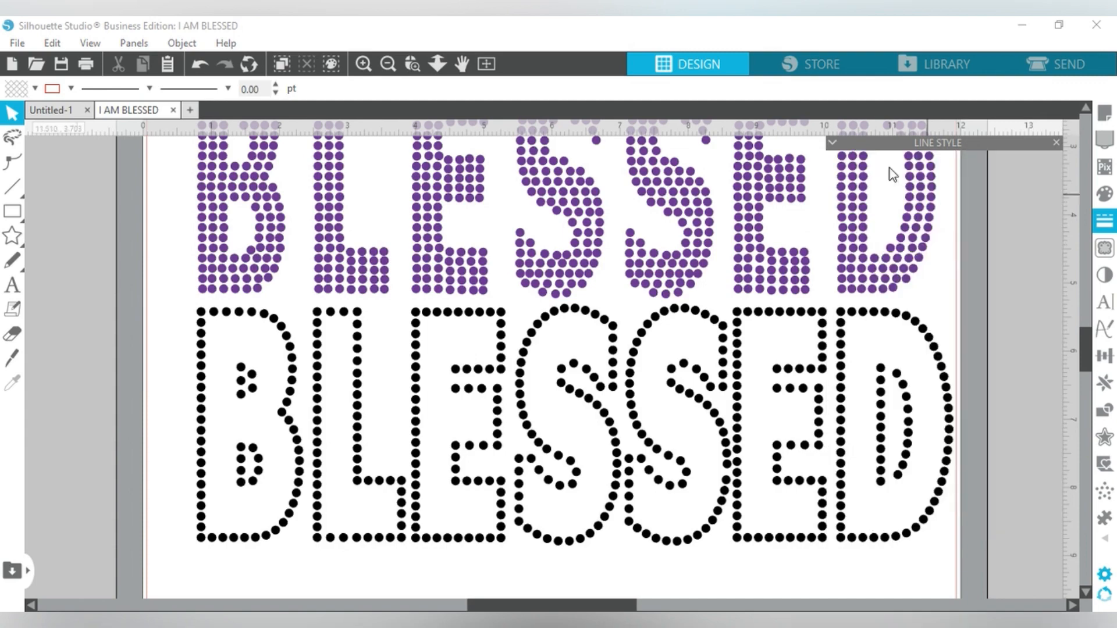
Select all purple stones of BLESSED and make them one compound path
scroll(1087, 337, up, 3)
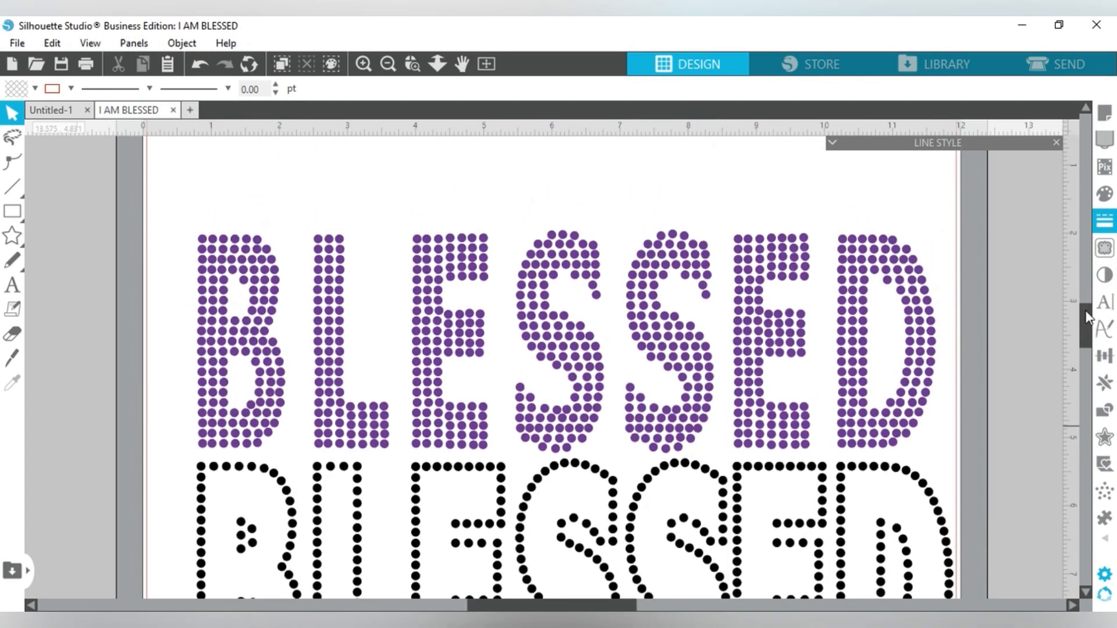
click(229, 284)
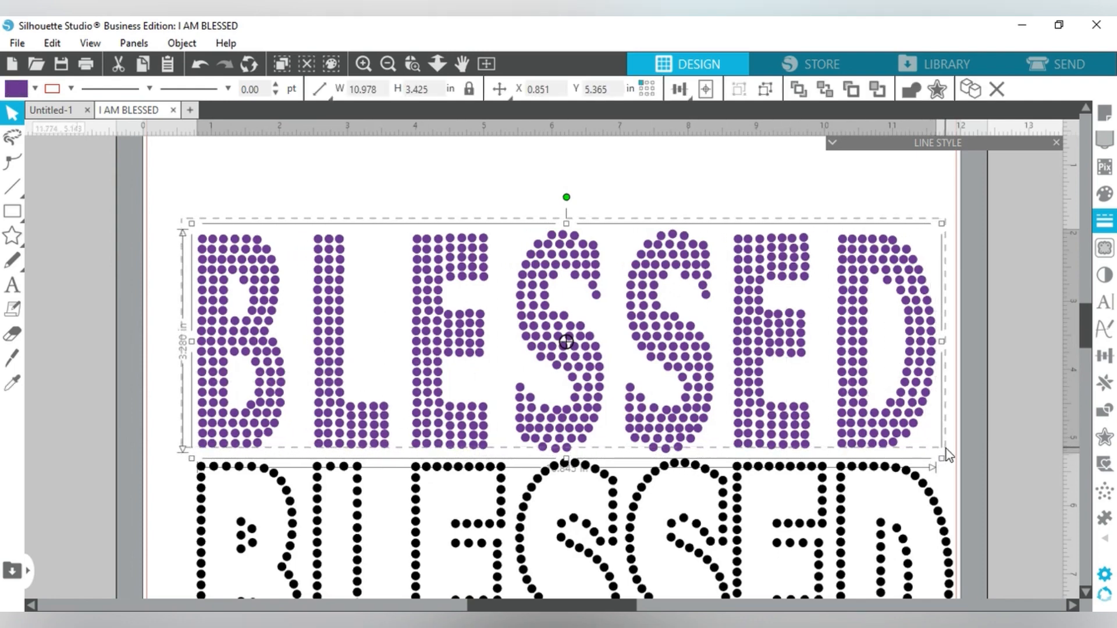
drag(946, 448, 945, 448)
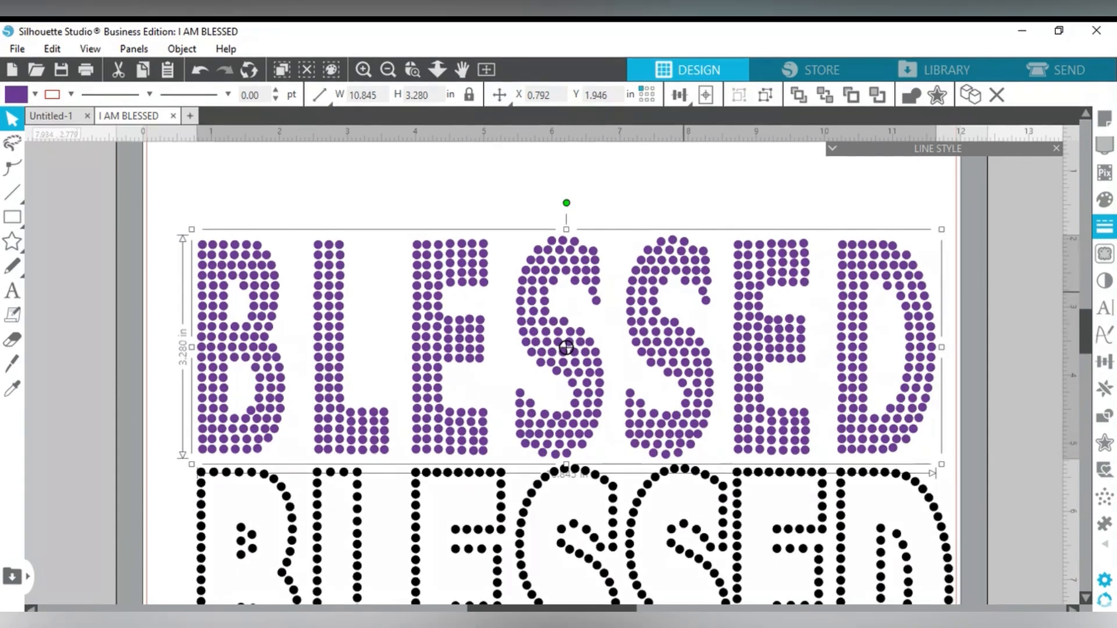
right_click(684, 292)
click(770, 471)
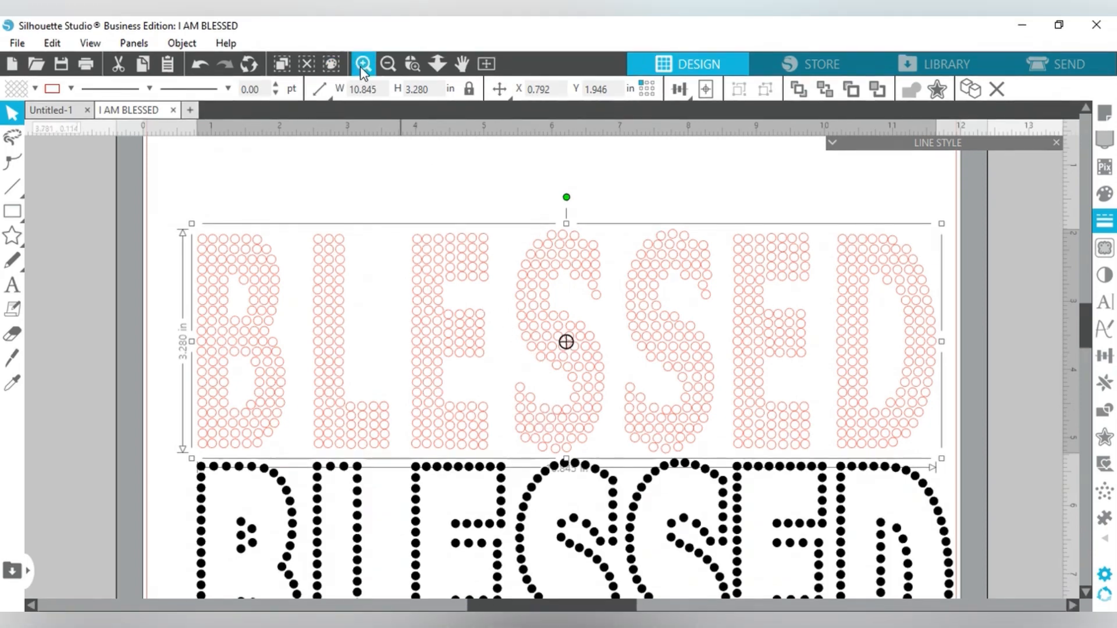
Examine the unfilled stones in the middle letters of BLESSED up close for spacing
click(363, 64)
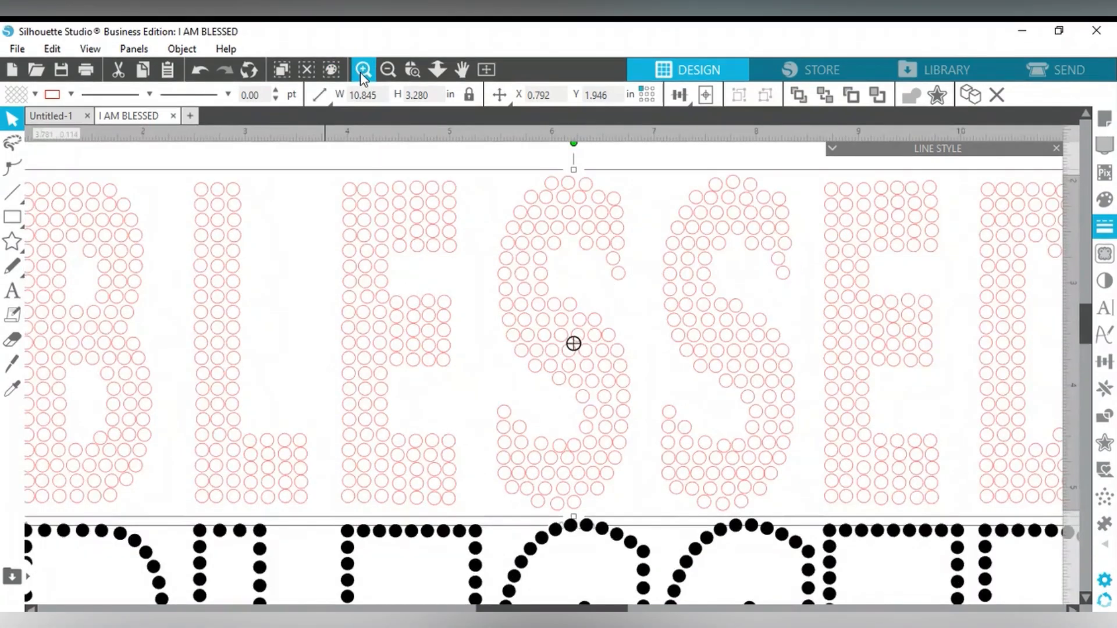
click(362, 75)
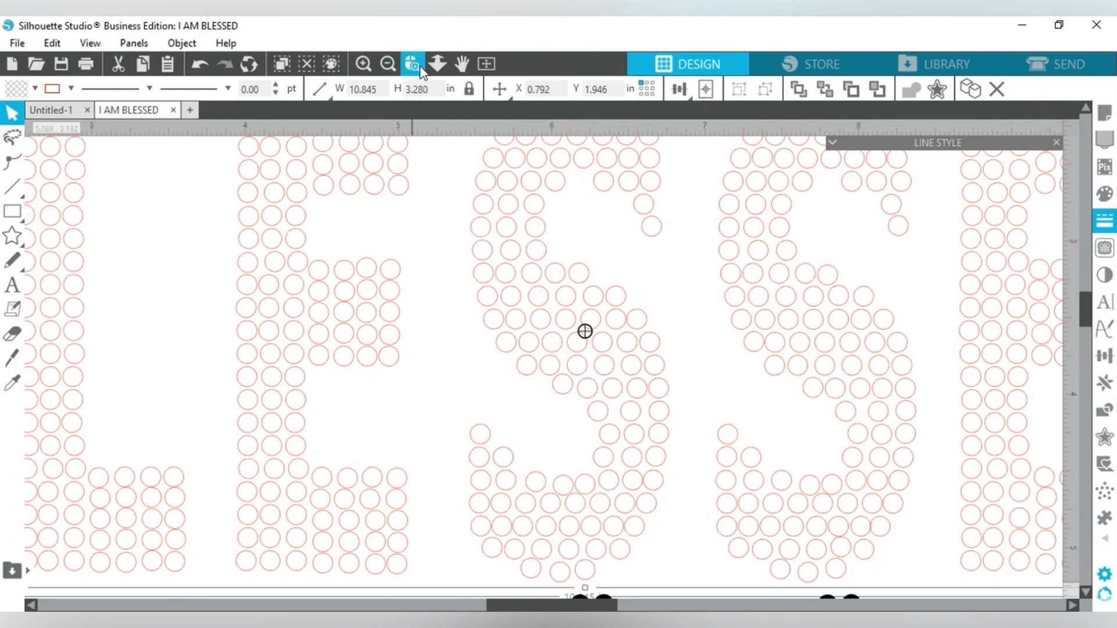
click(362, 65)
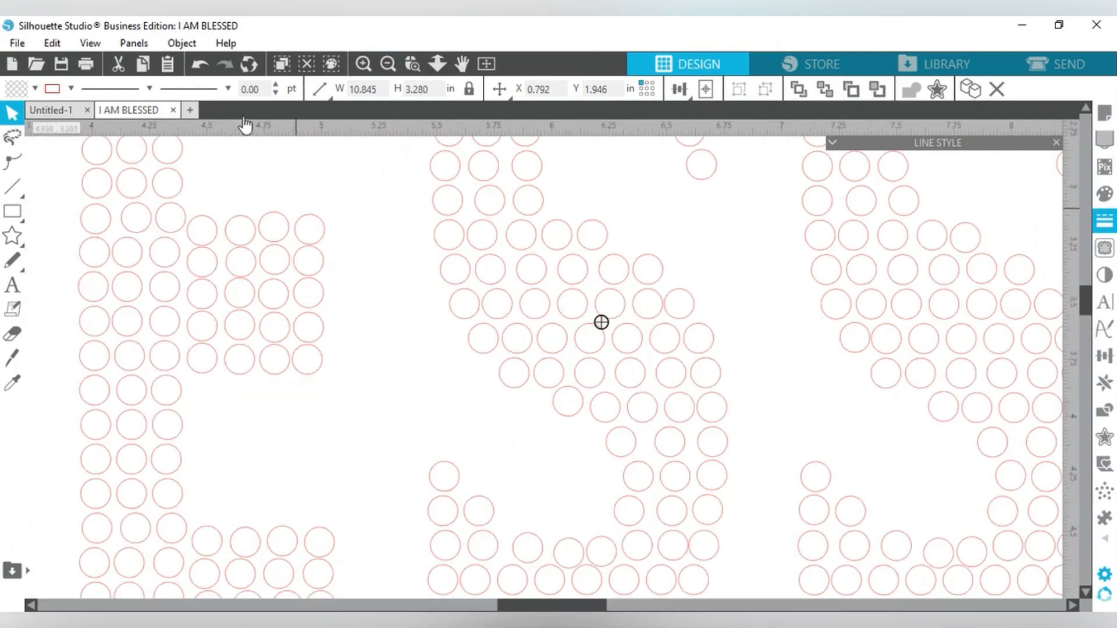
click(388, 64)
click(388, 66)
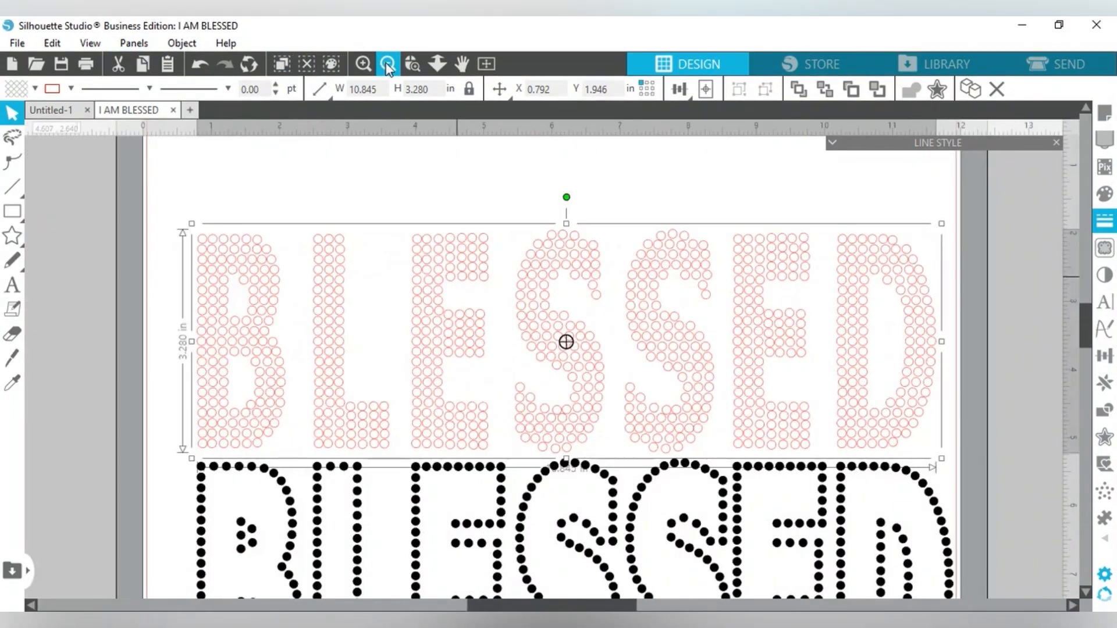
click(389, 66)
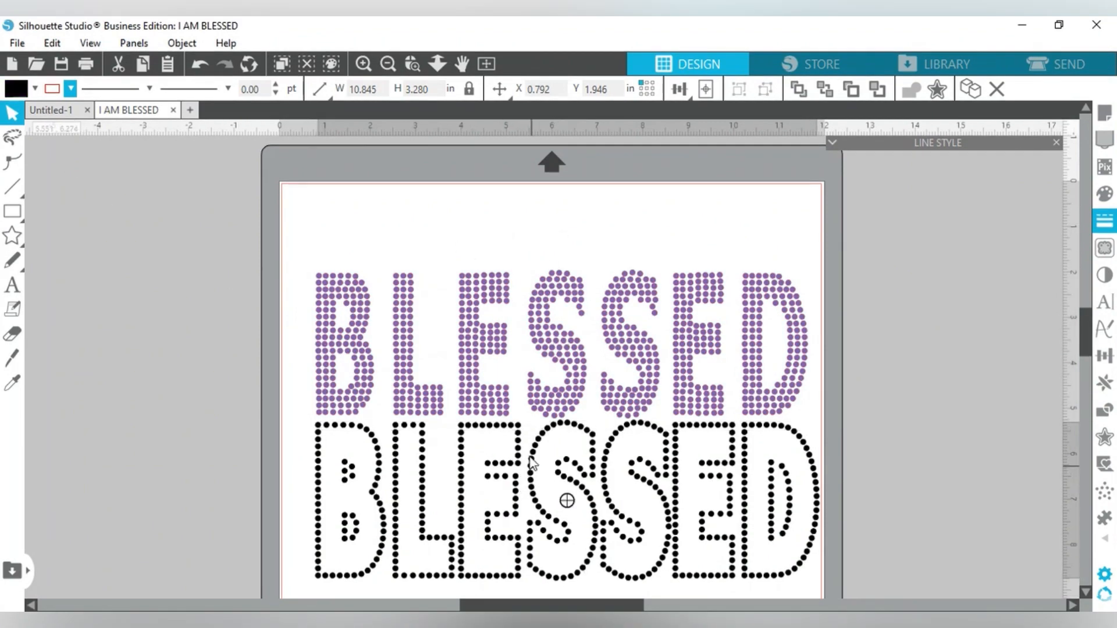
Move the black outline stones up over the purple BLESSED stones so they frame every letter
drag(533, 478, 530, 319)
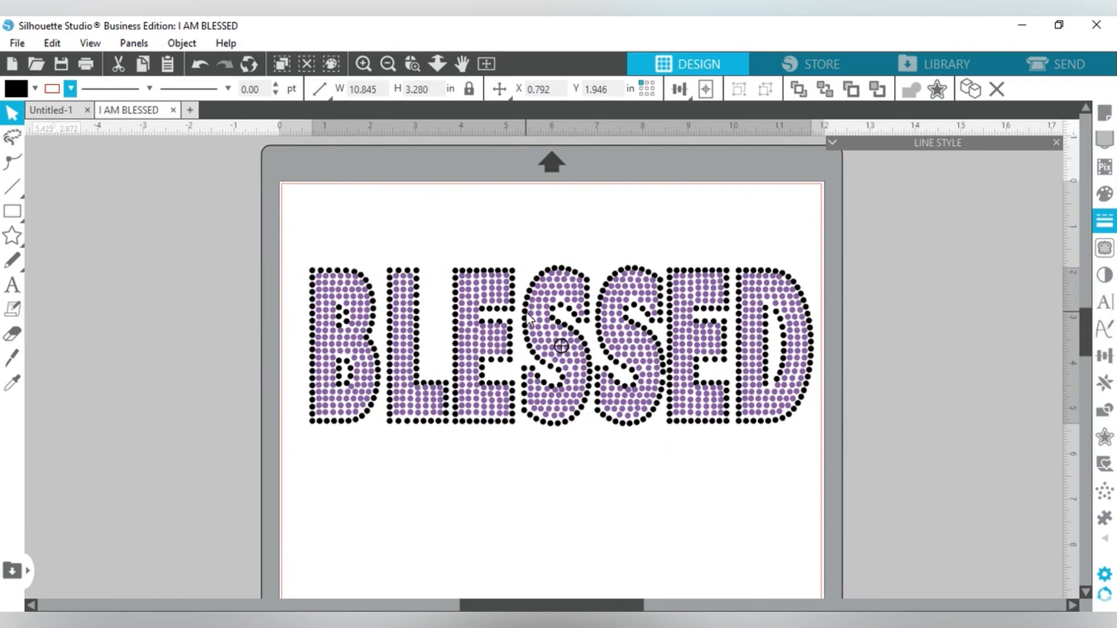
drag(528, 318, 526, 315)
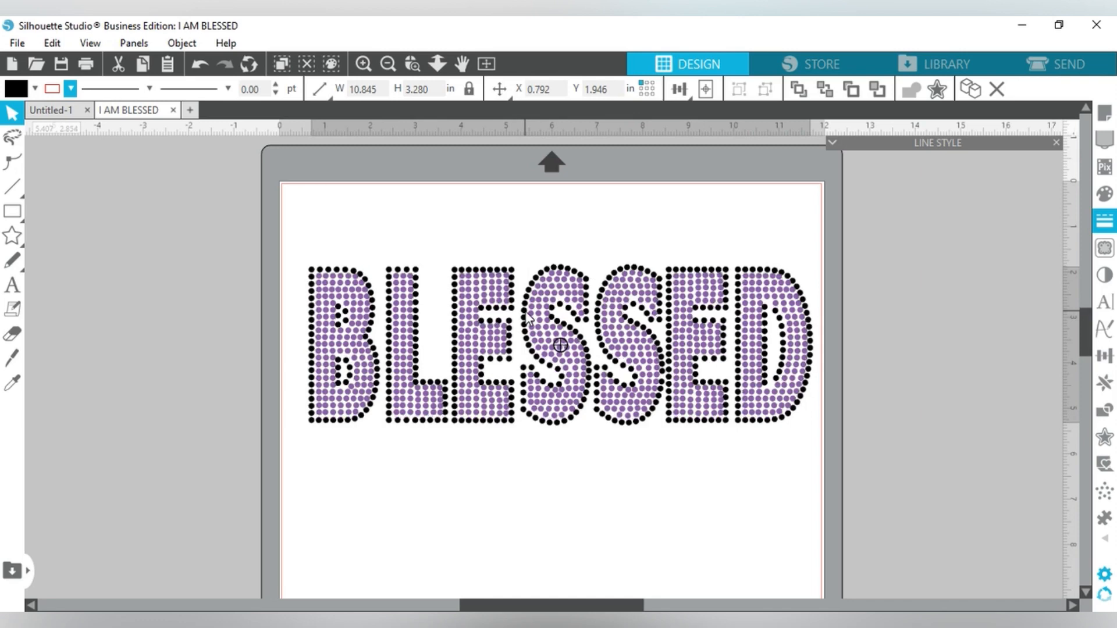
click(530, 445)
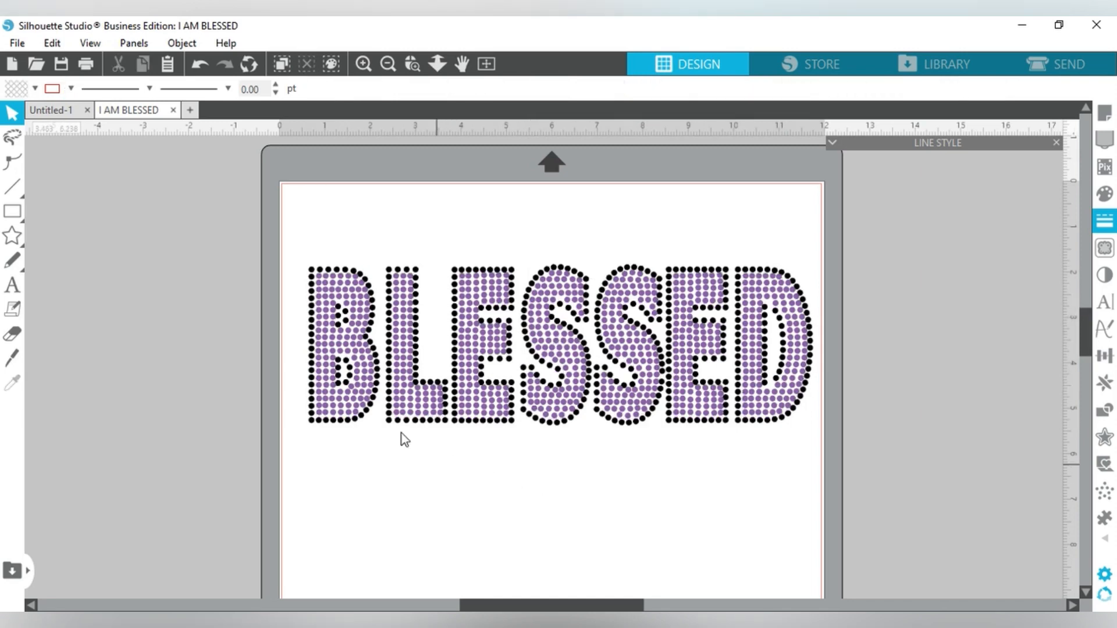
drag(299, 256, 814, 443)
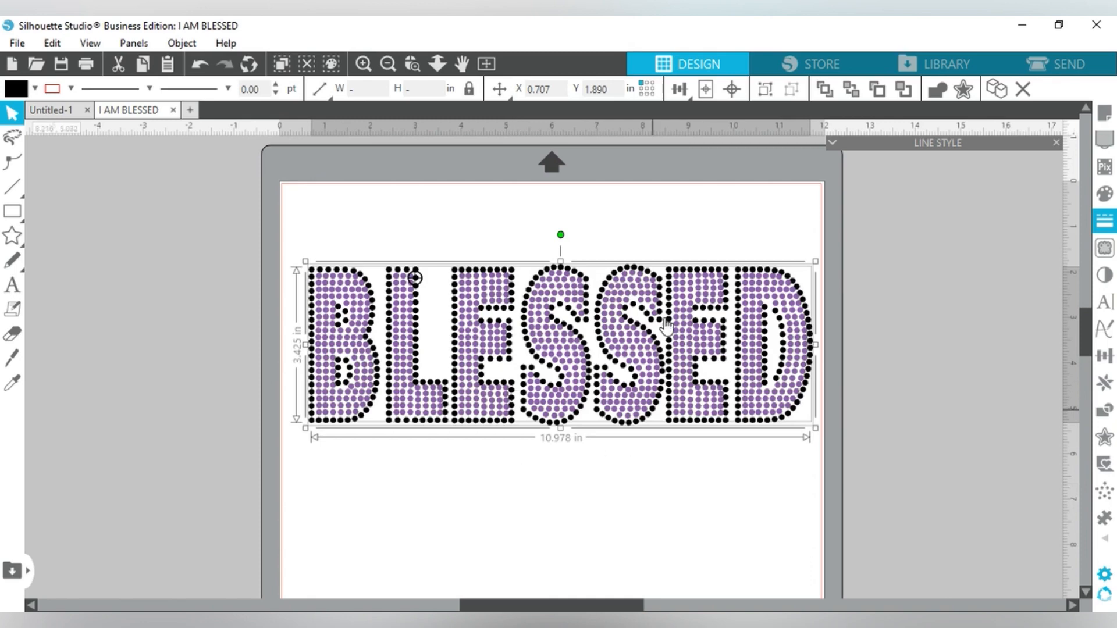
click(621, 231)
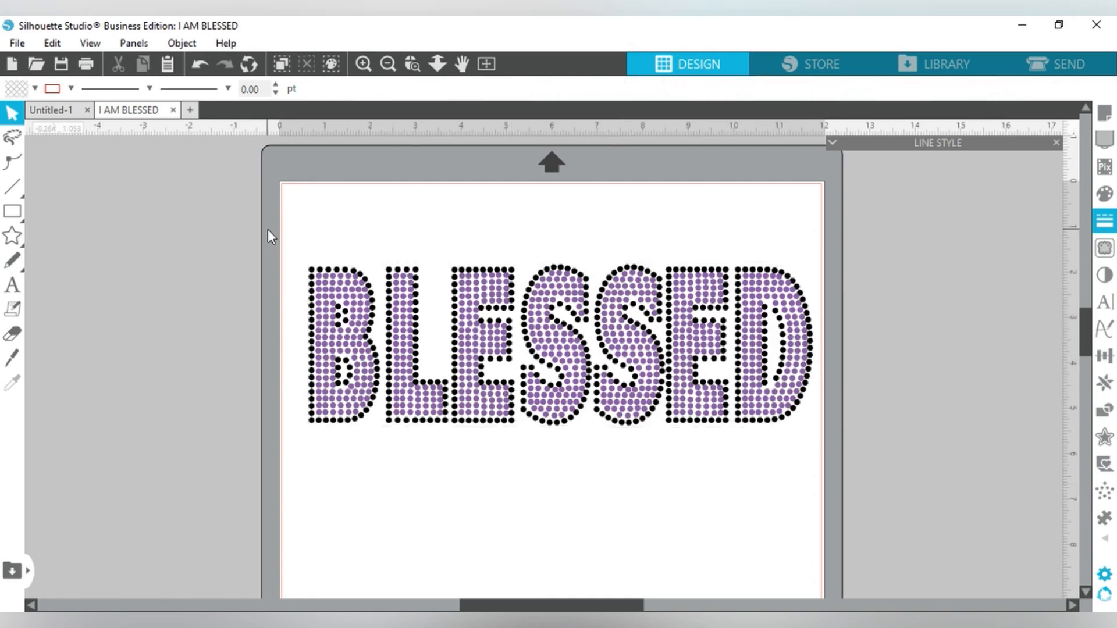
click(579, 280)
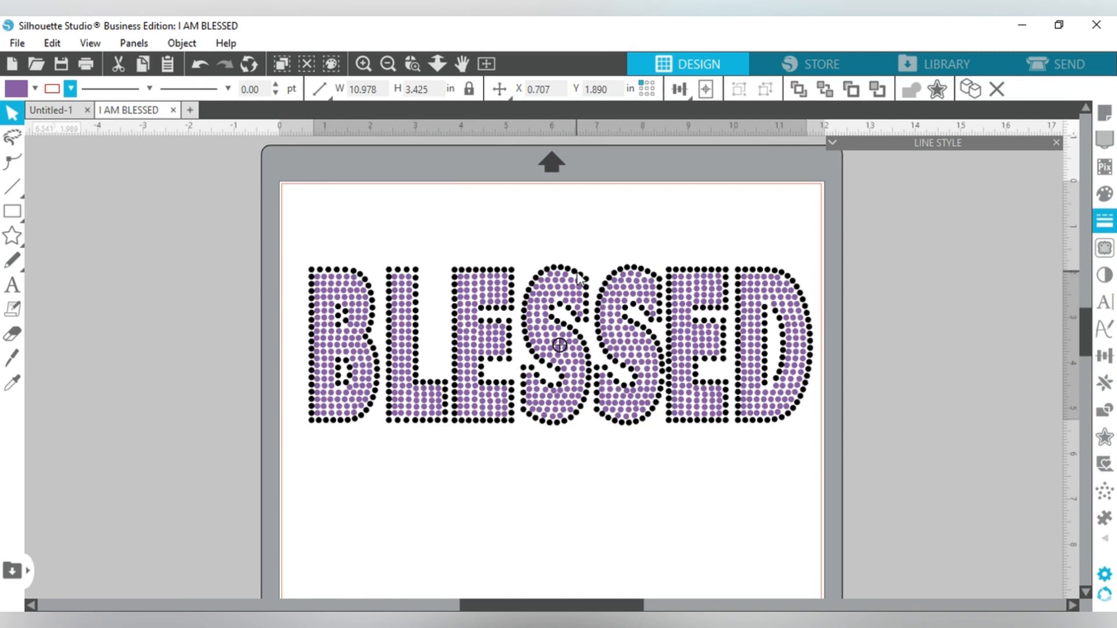
click(571, 279)
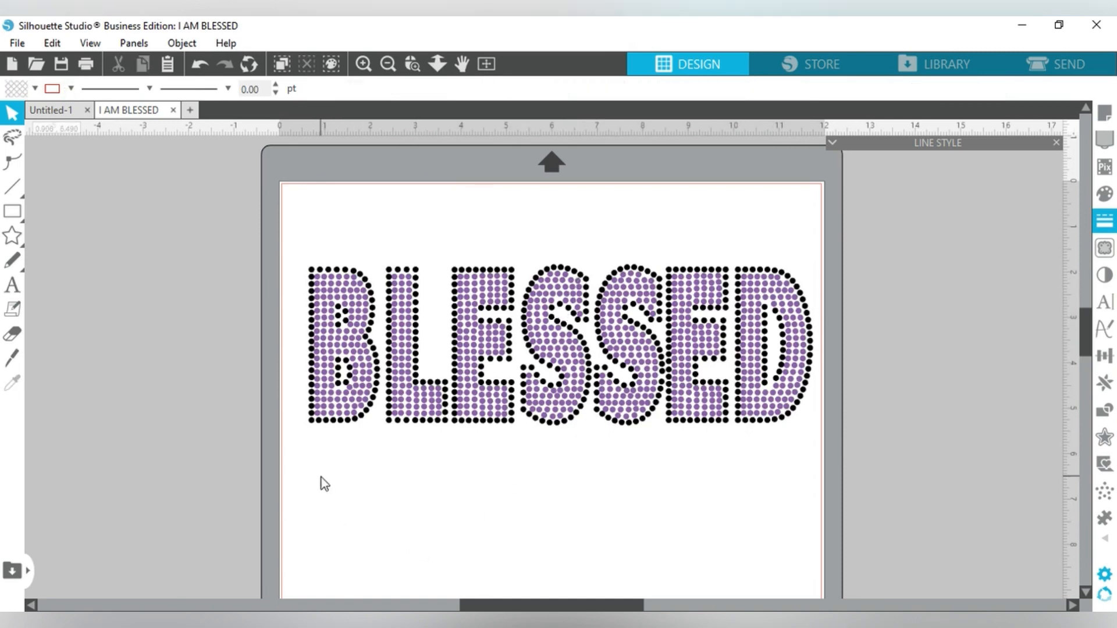
Nudge the purple fill stones slightly within the black outline to centre them in the letters
click(755, 283)
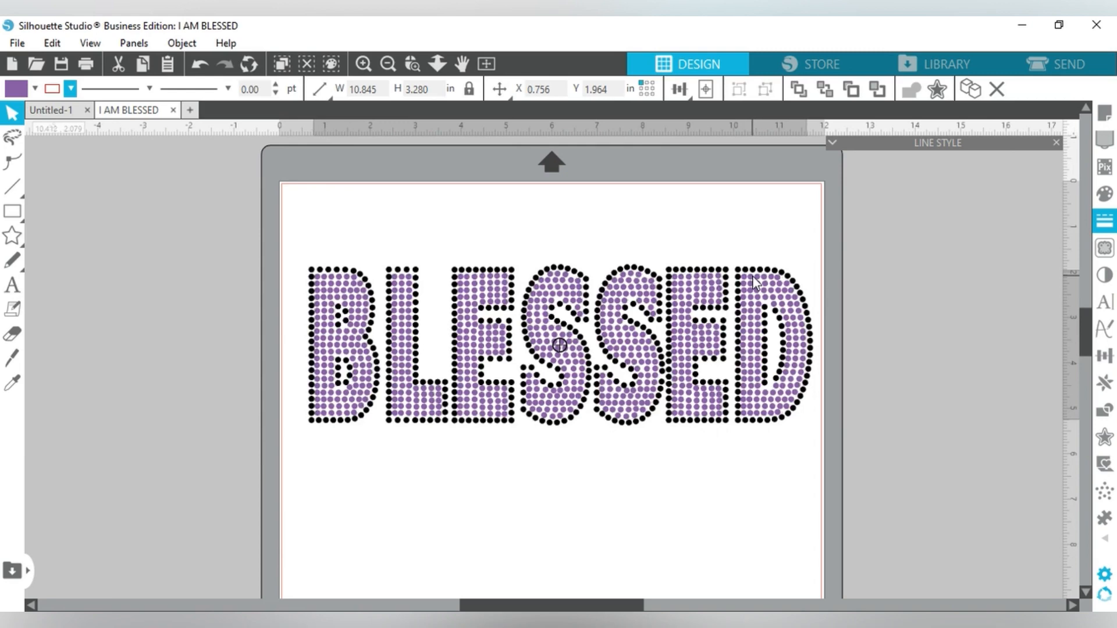
key(Left)
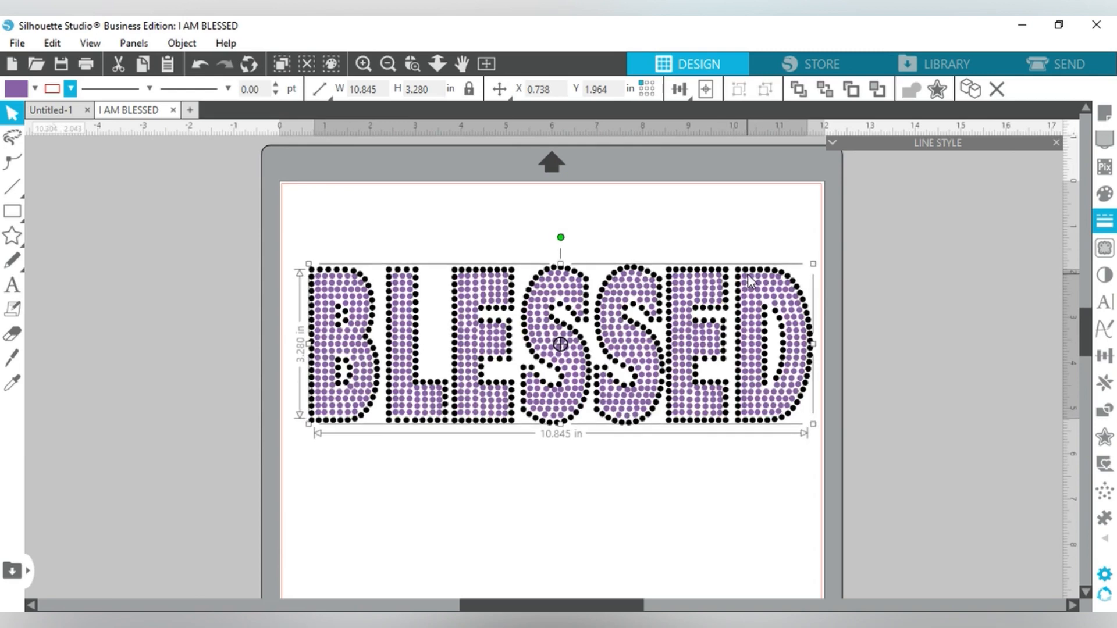
key(Right)
key(Right)
key(Up)
key(Down)
key(Down)
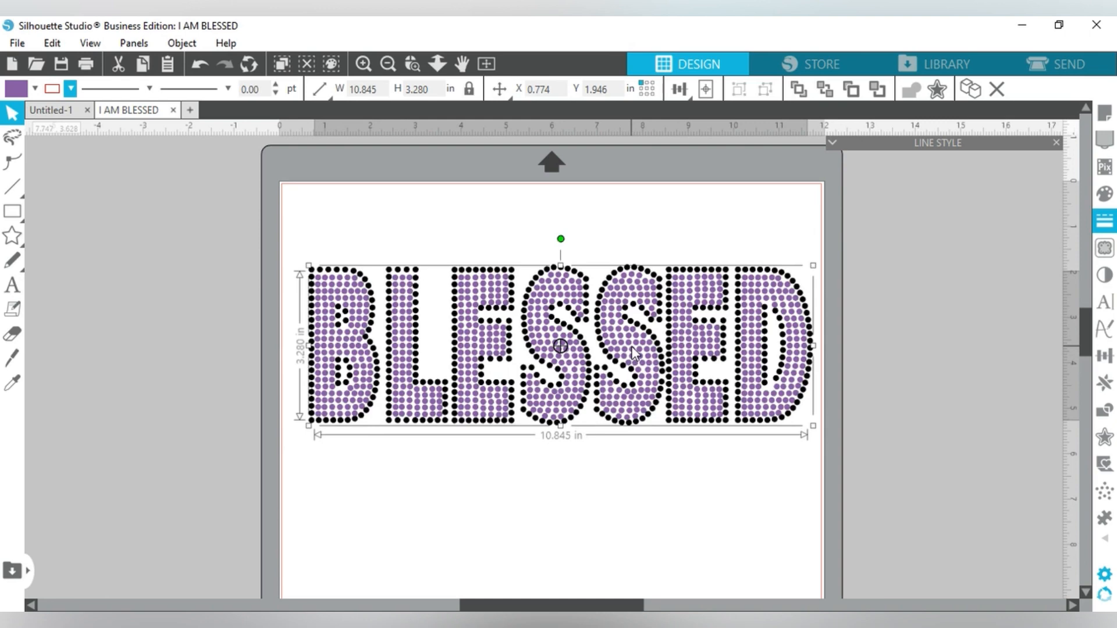
drag(632, 347, 637, 348)
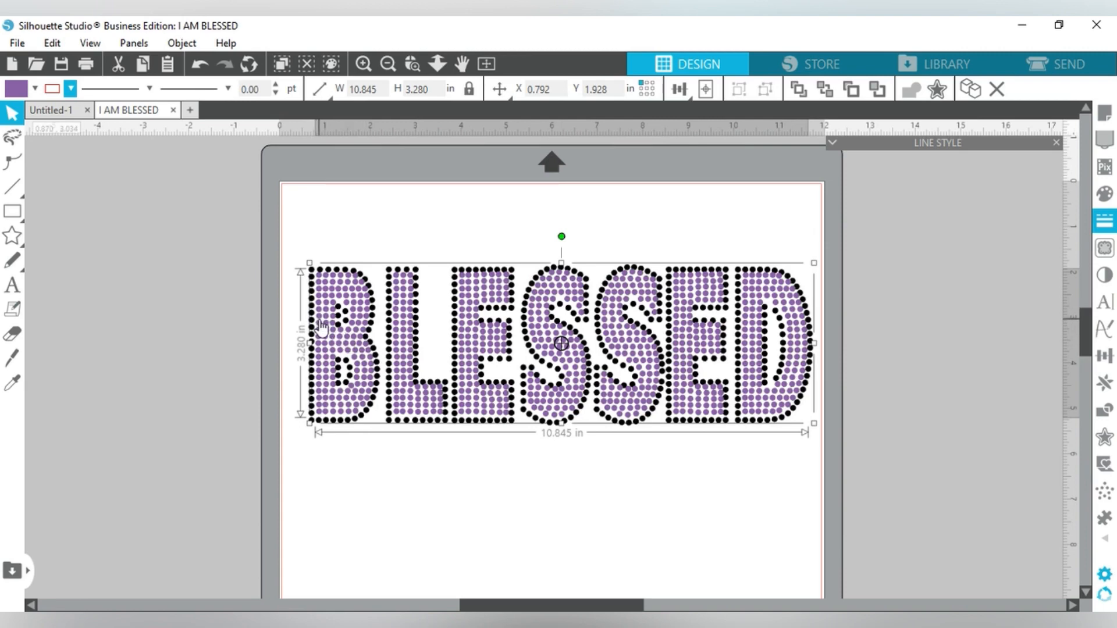
drag(319, 320, 318, 320)
Select the purple fill and black outline stones together and group them
drag(291, 244, 823, 458)
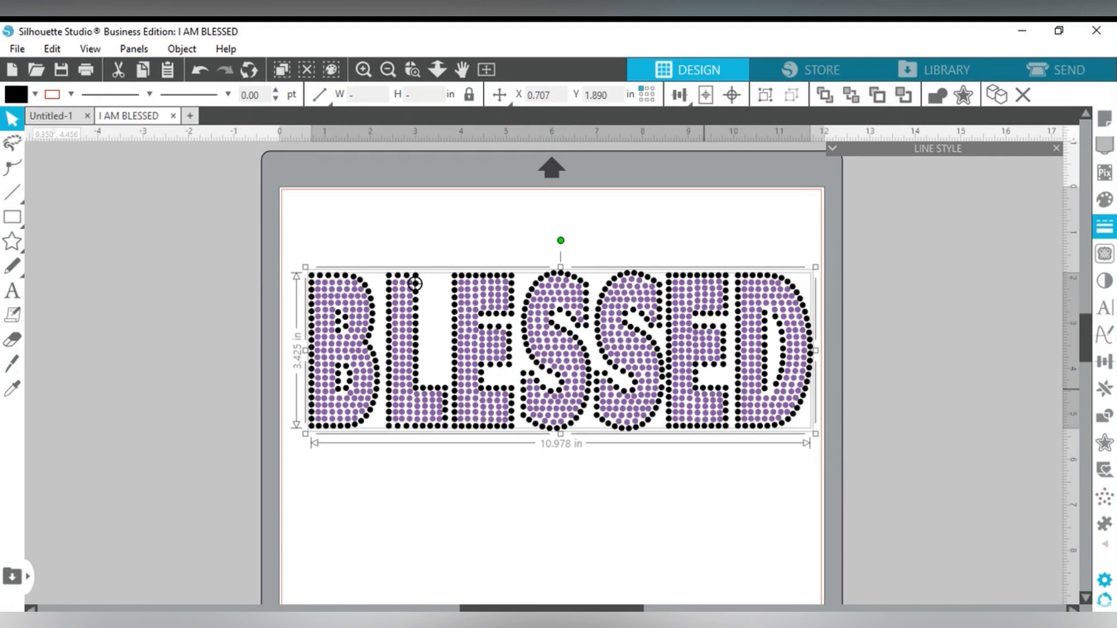
right_click(704, 390)
click(769, 430)
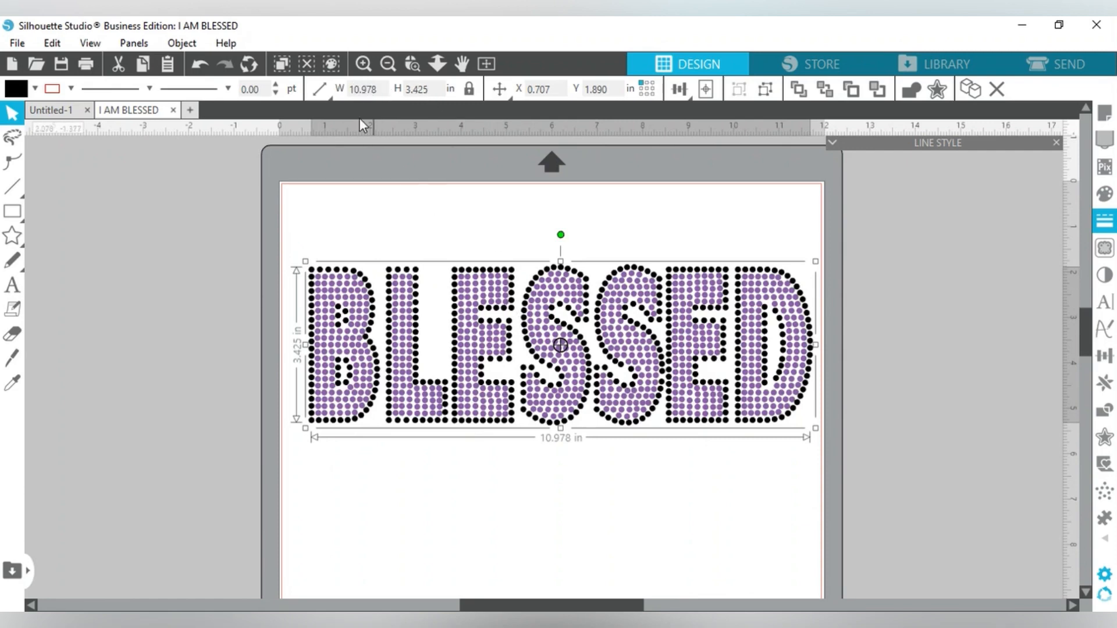
Save the grouped selection to the hard drive as an SVG file named I AM BLESSED 2
click(23, 44)
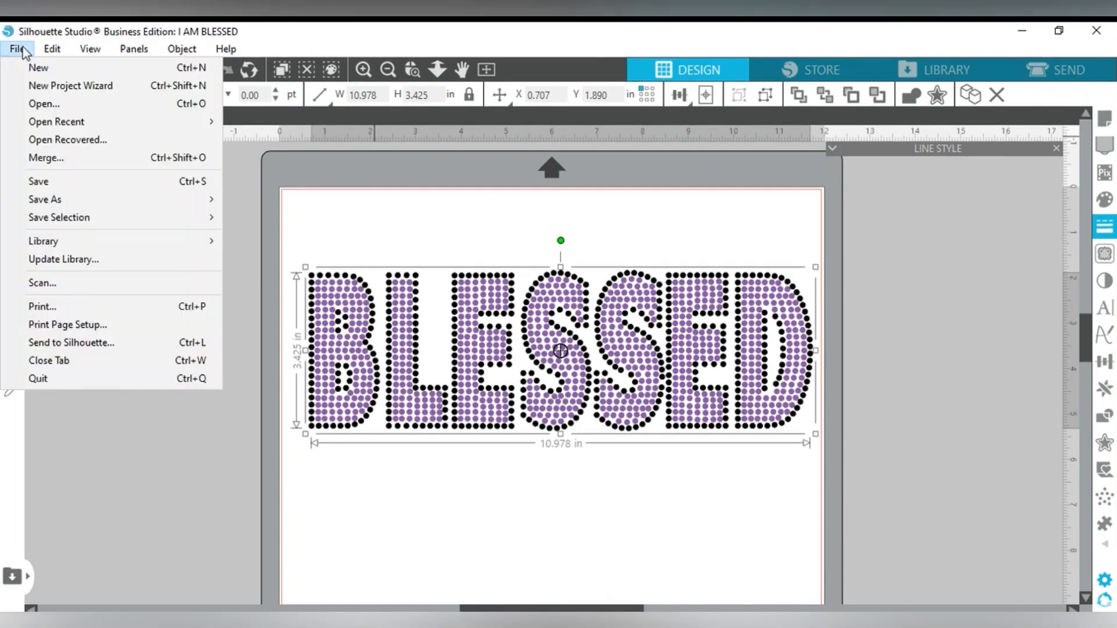
mouse_move(133, 227)
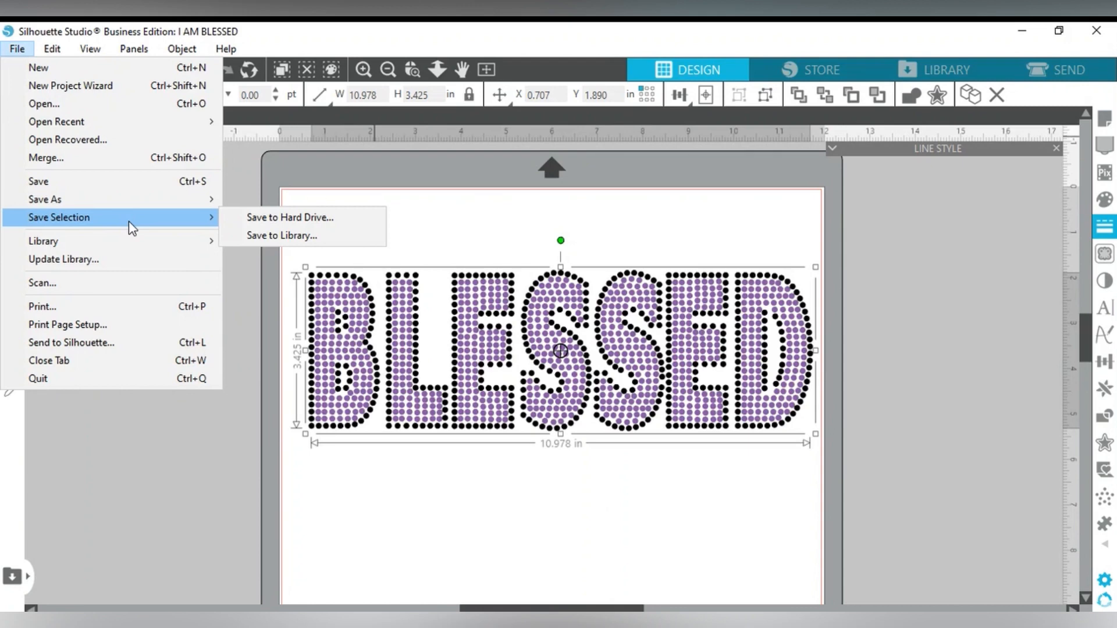
click(273, 220)
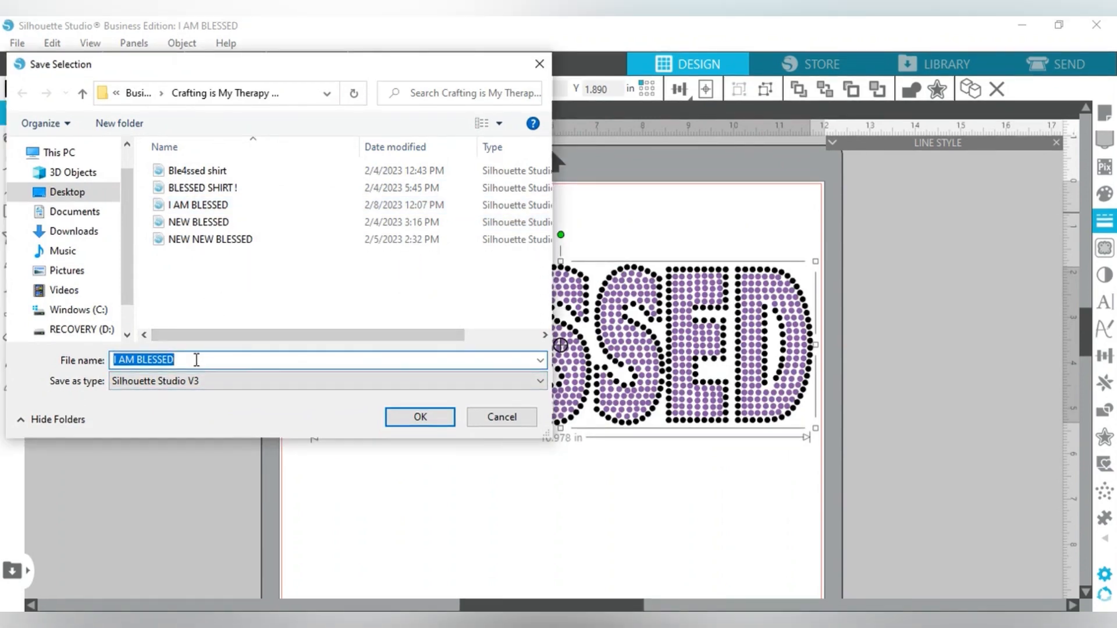
click(197, 360)
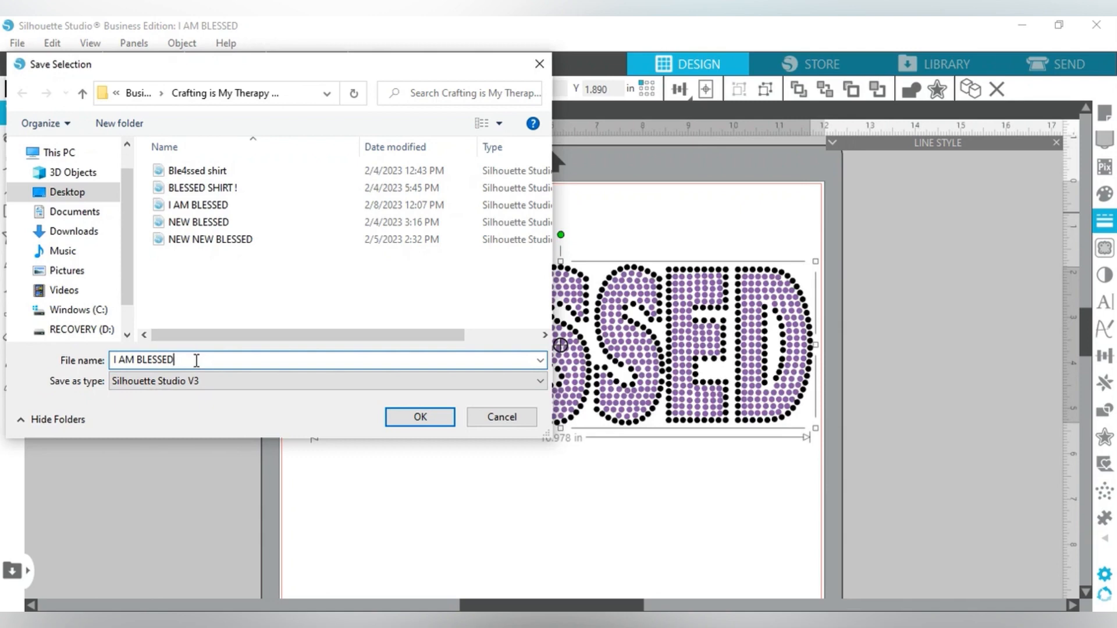
text(2)
click(201, 398)
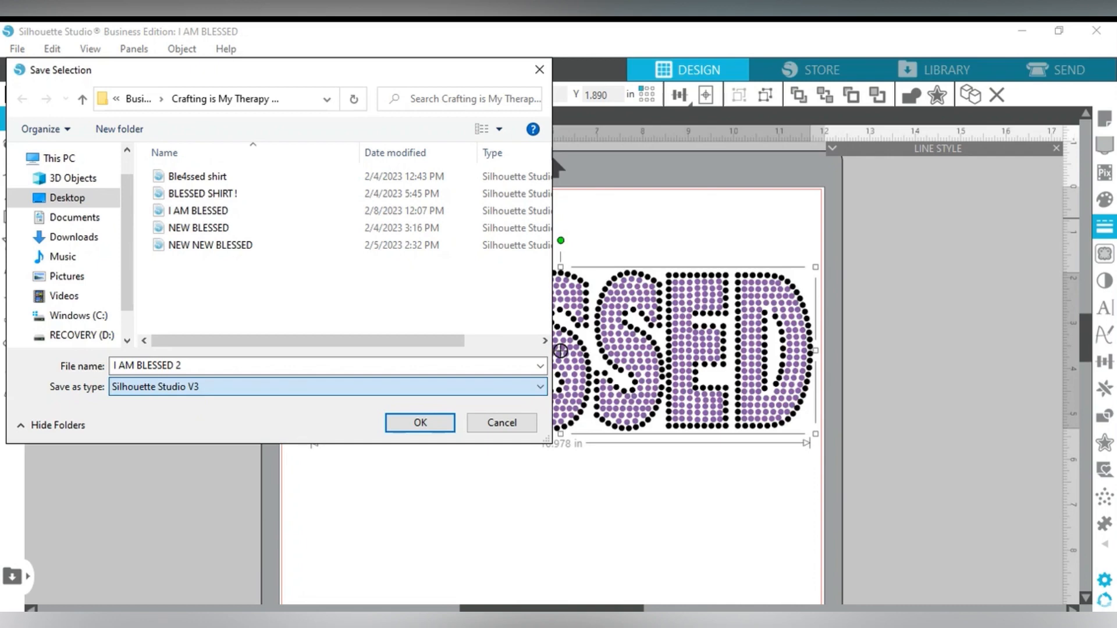
click(151, 431)
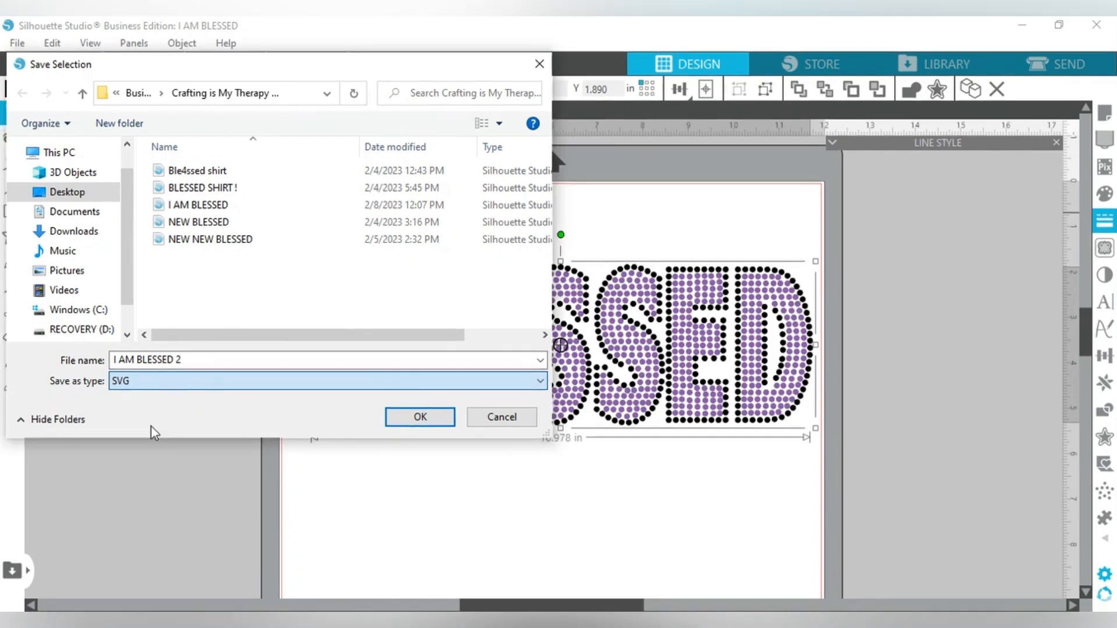
click(434, 417)
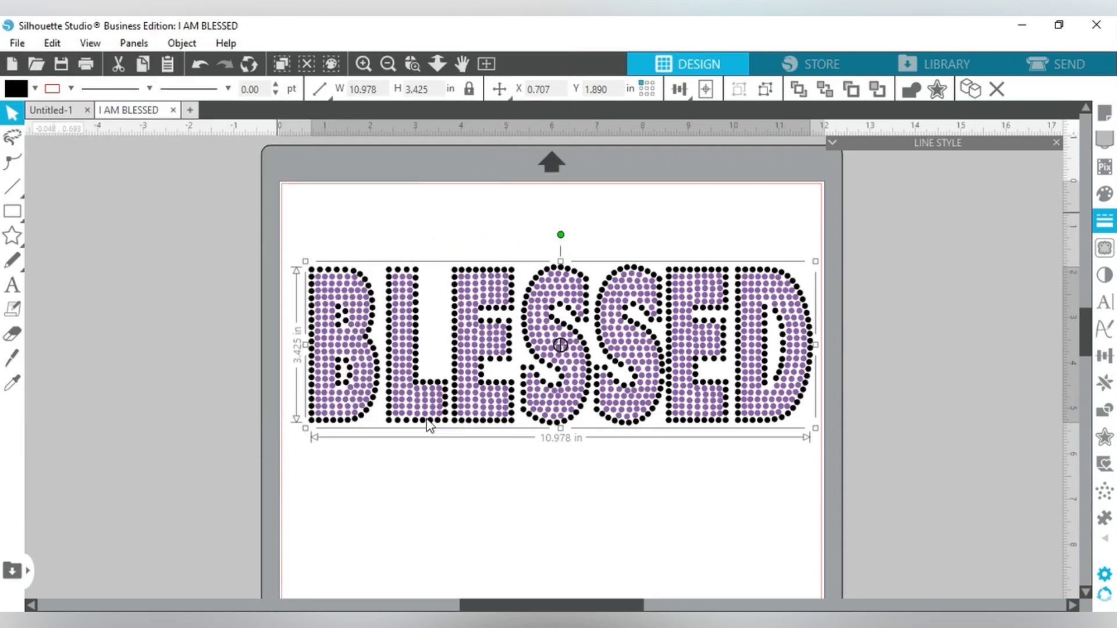